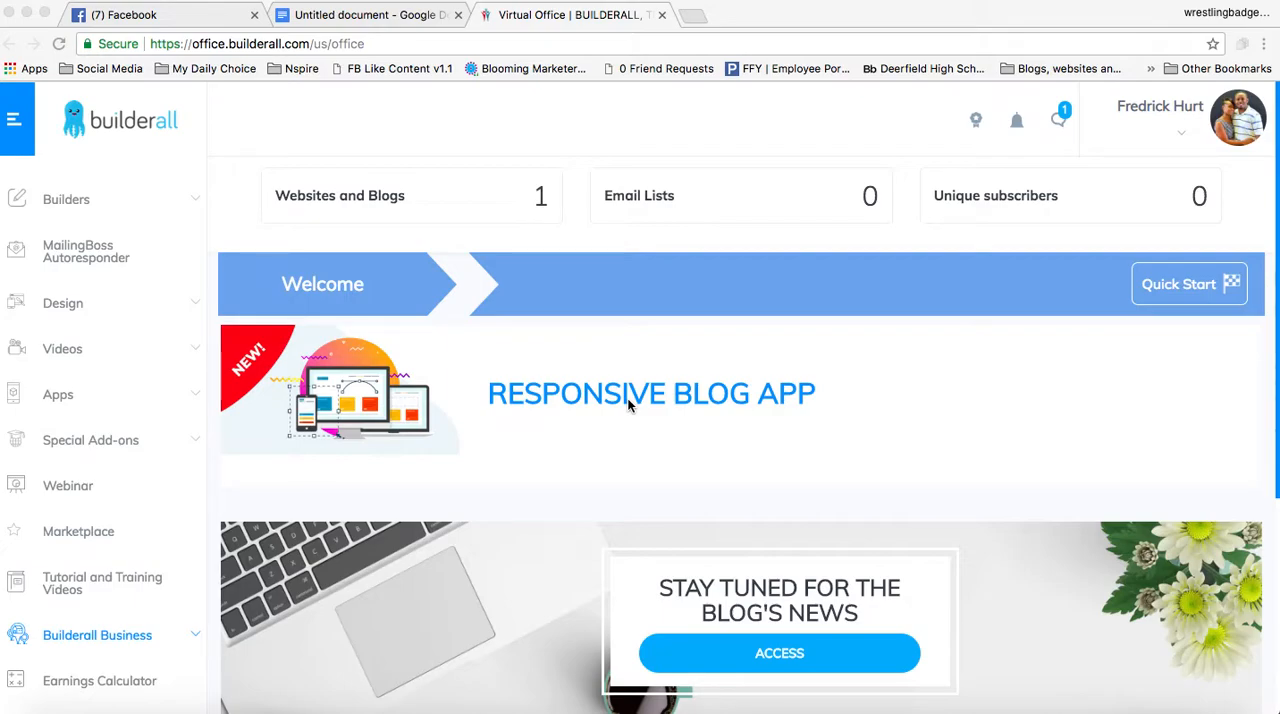
Check the profile image download instruction in the Google Docs checklist and return to the Builderall office page
click(346, 15)
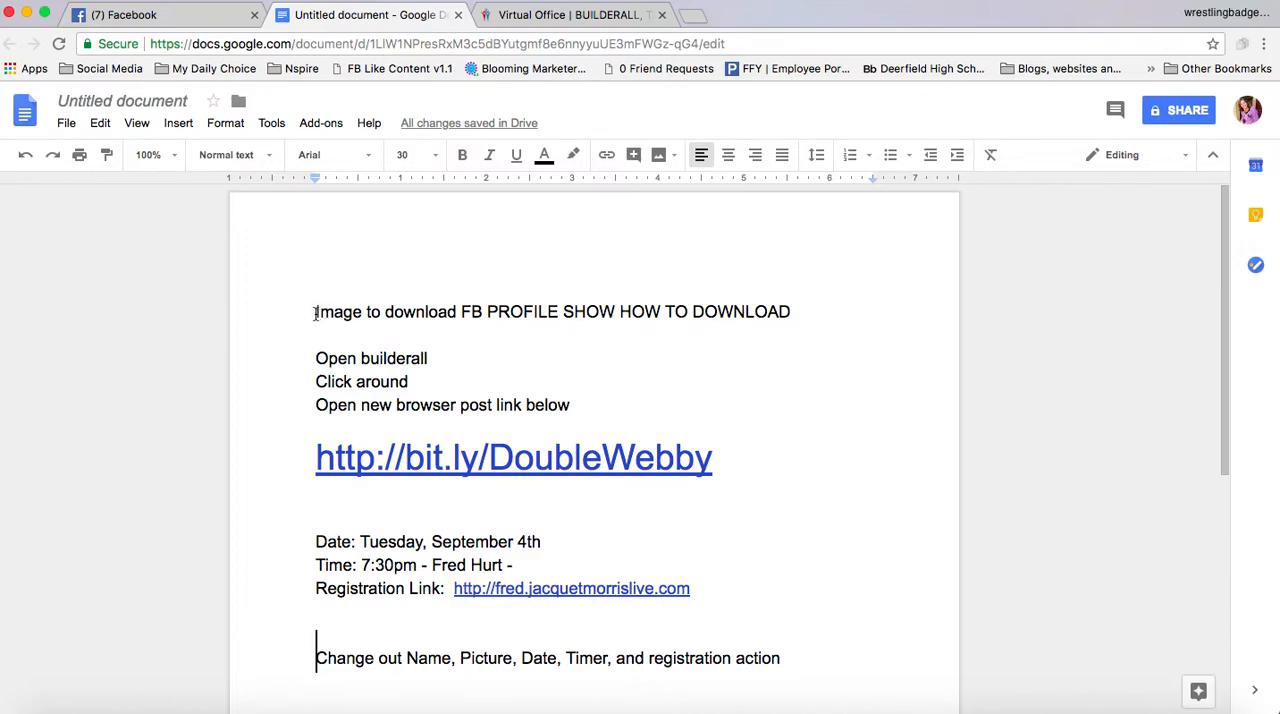
drag(363, 312, 307, 311)
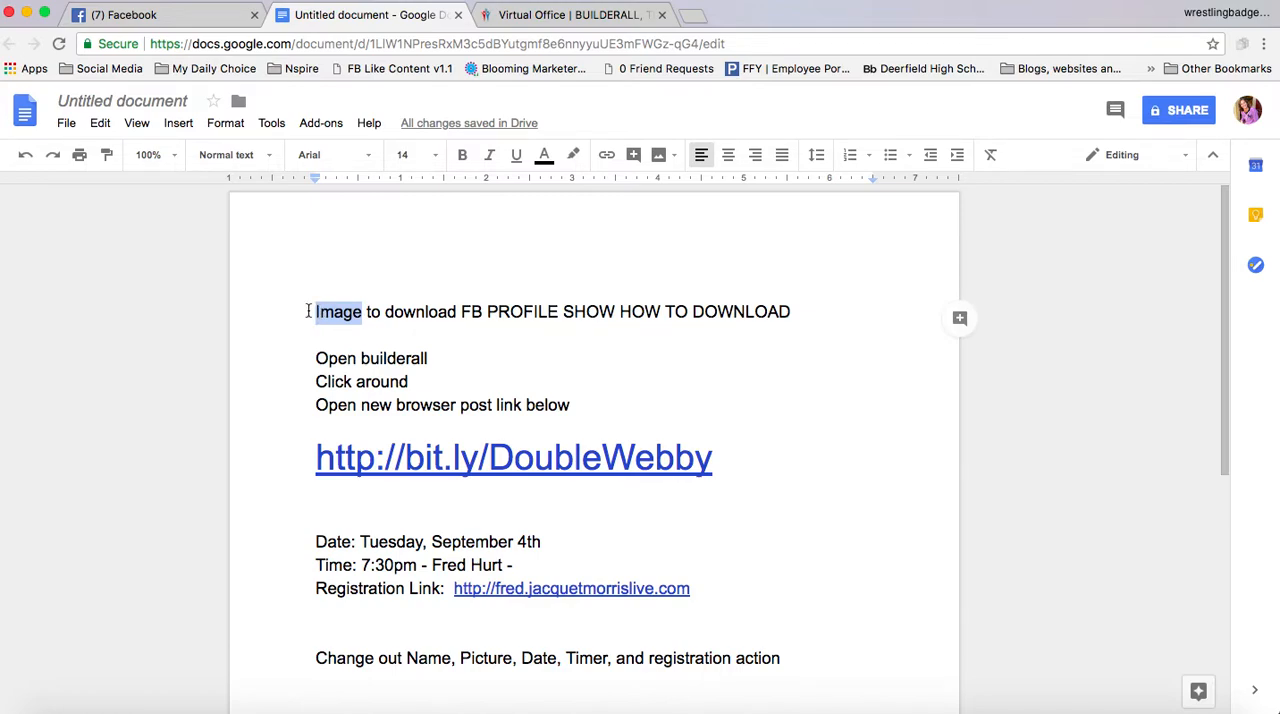
click(600, 15)
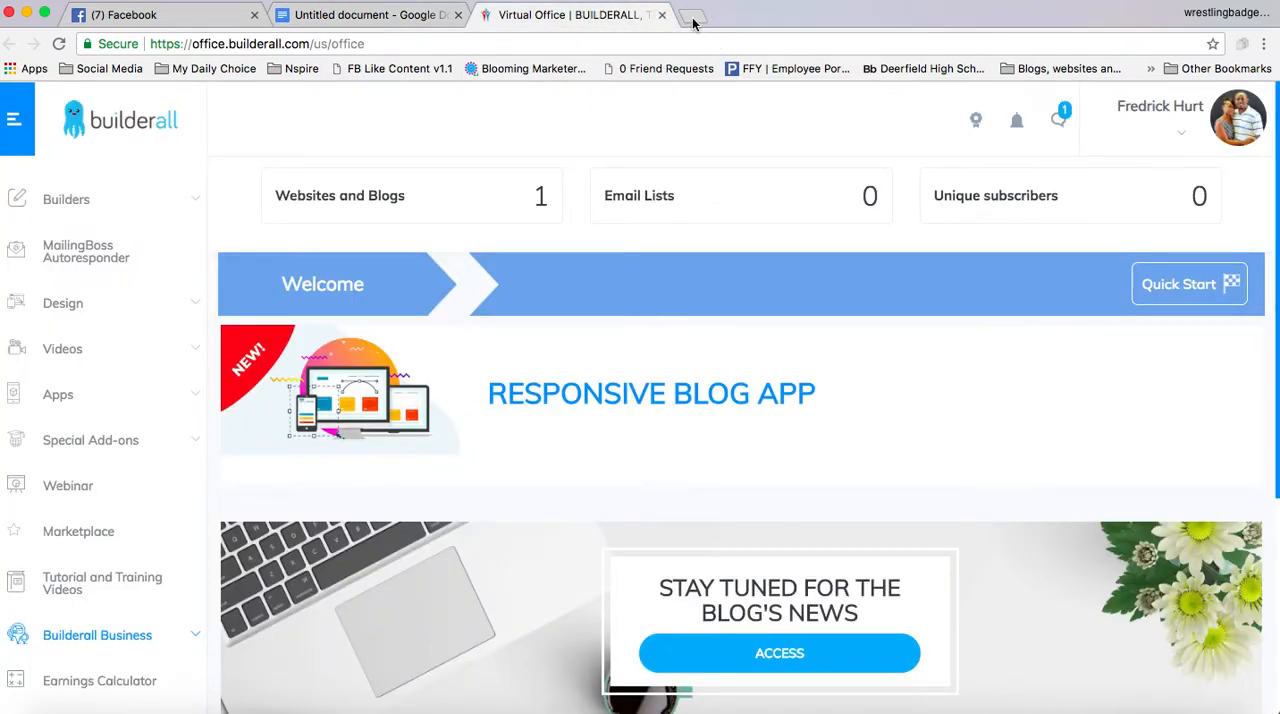
Switch to Facebook, open the webinar host's profile from the chat, and download their current profile picture
click(157, 18)
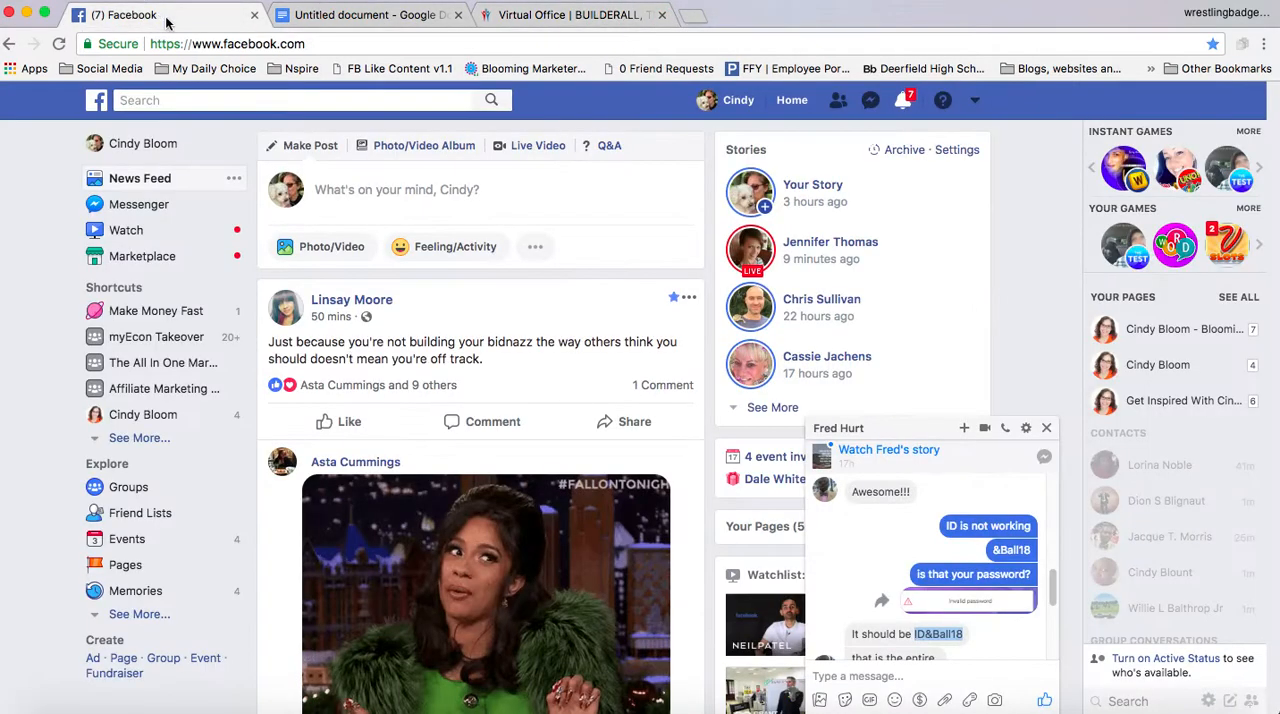
click(838, 428)
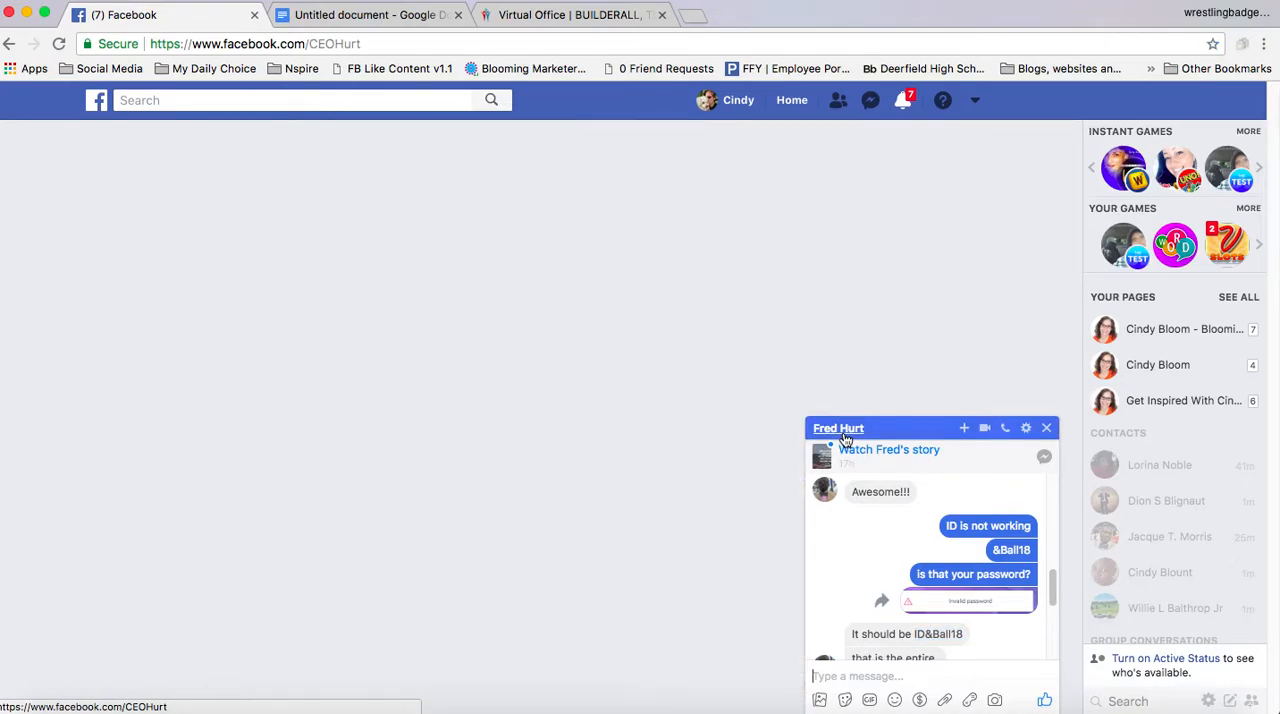
click(1046, 428)
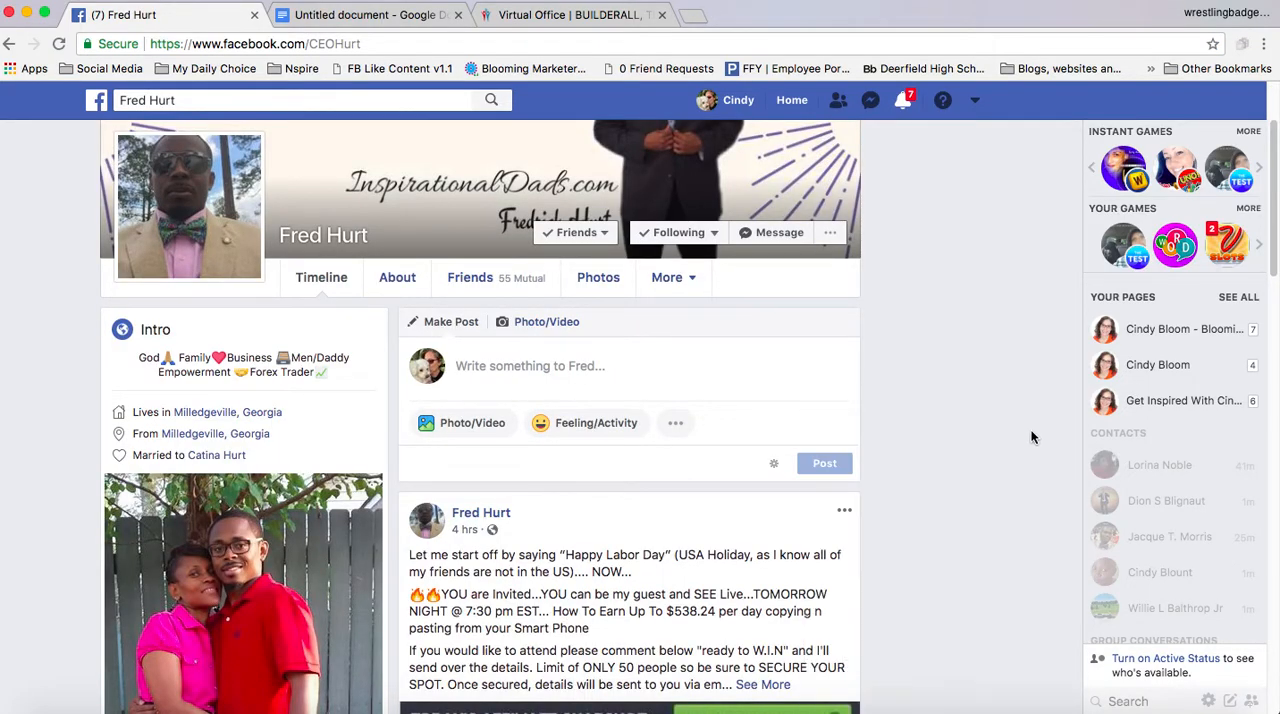
click(211, 229)
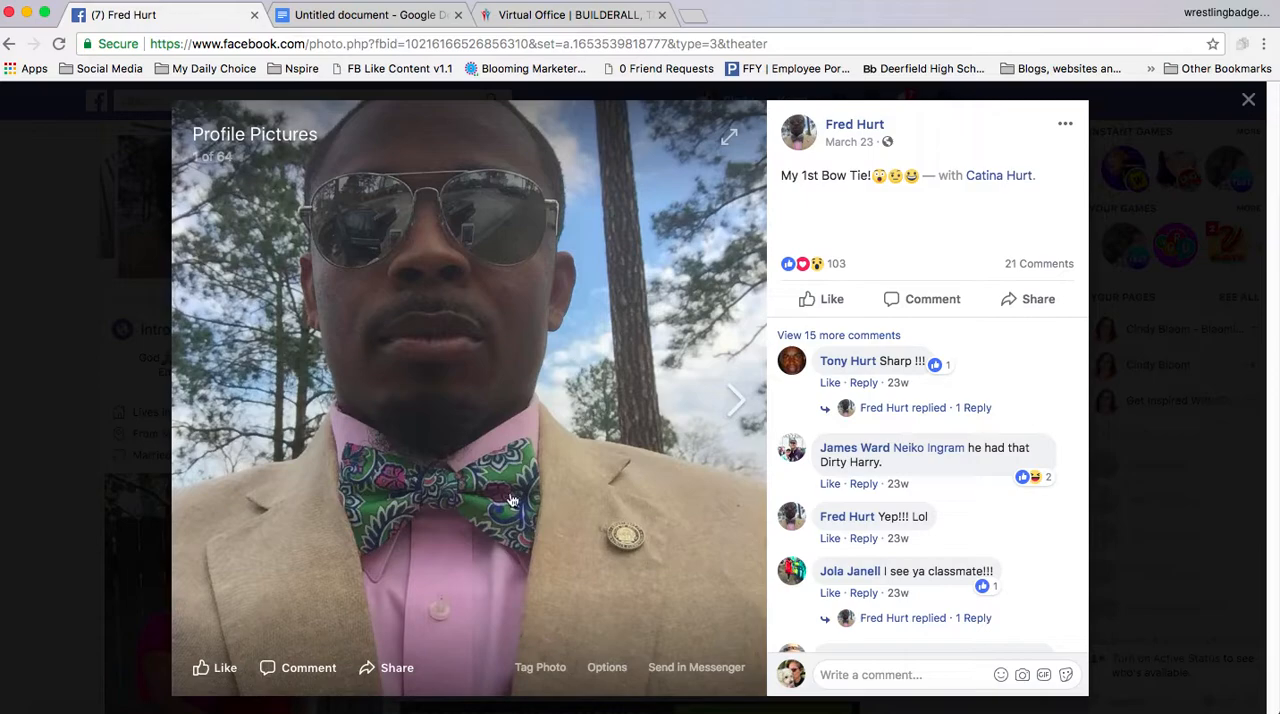
click(607, 668)
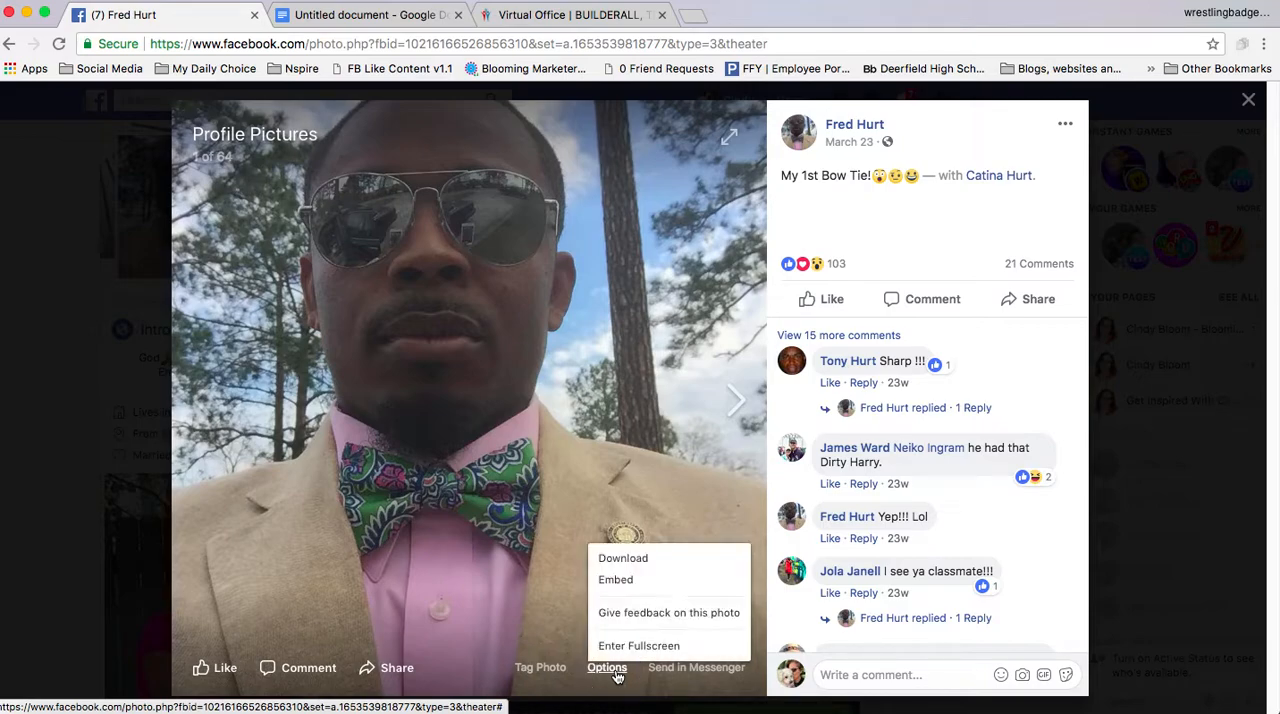
click(631, 565)
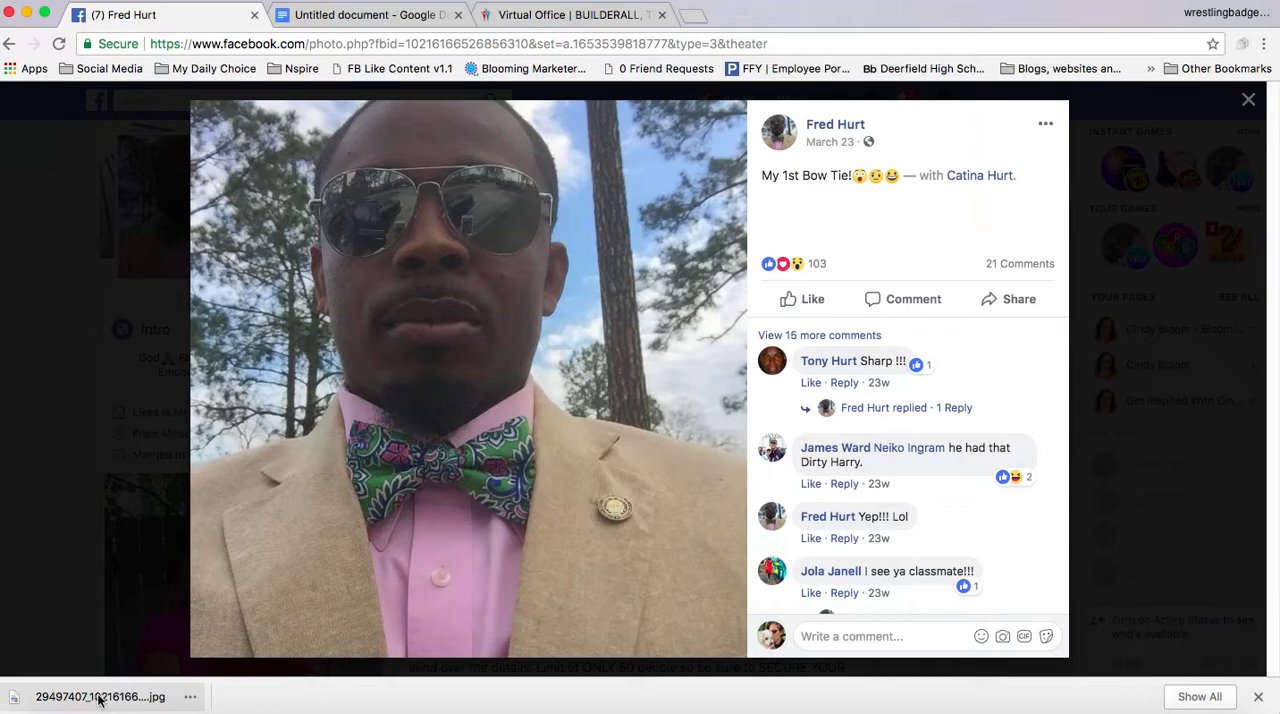
Review the "Open builderall" and "Click around" instructions in the Google Docs checklist
click(380, 17)
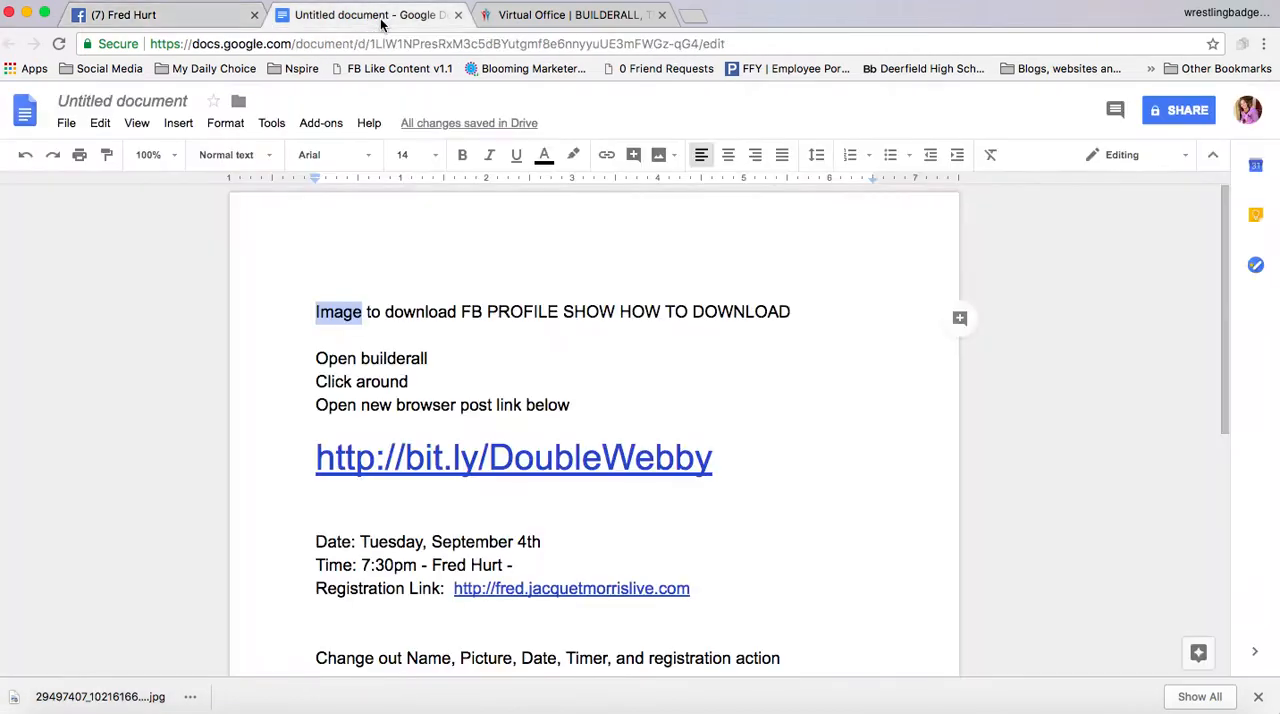
drag(430, 358, 450, 352)
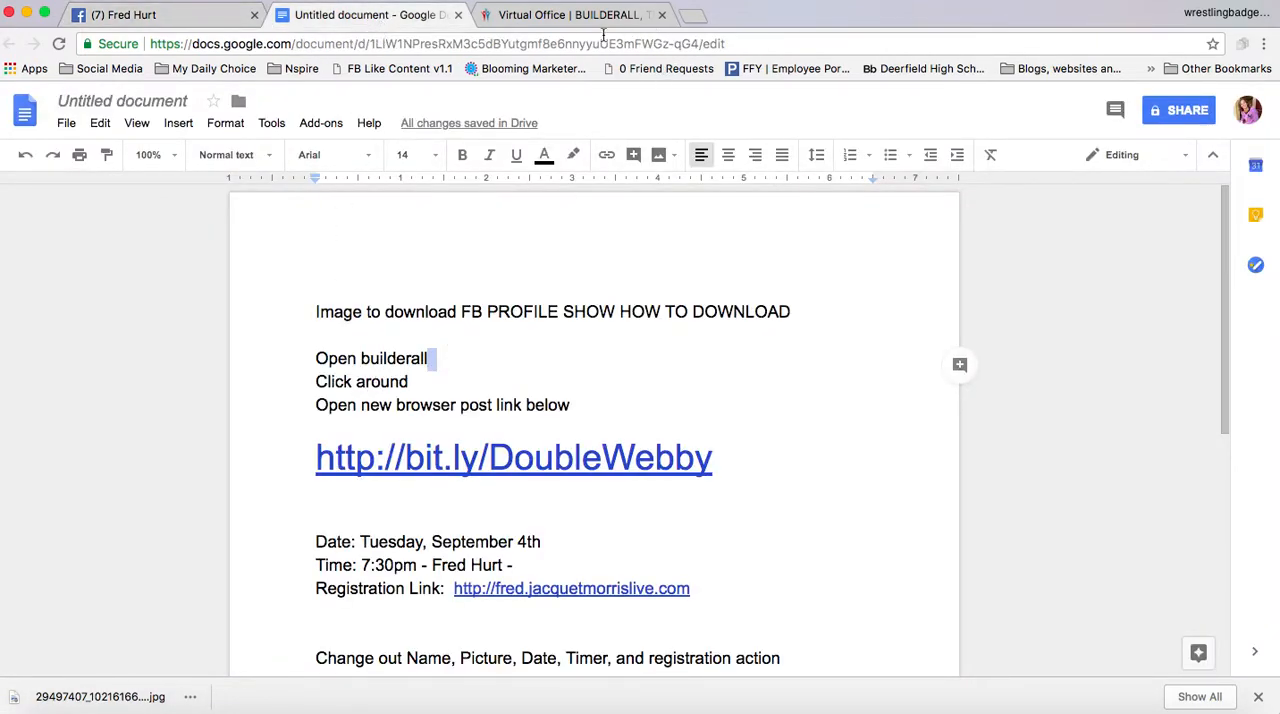
click(556, 17)
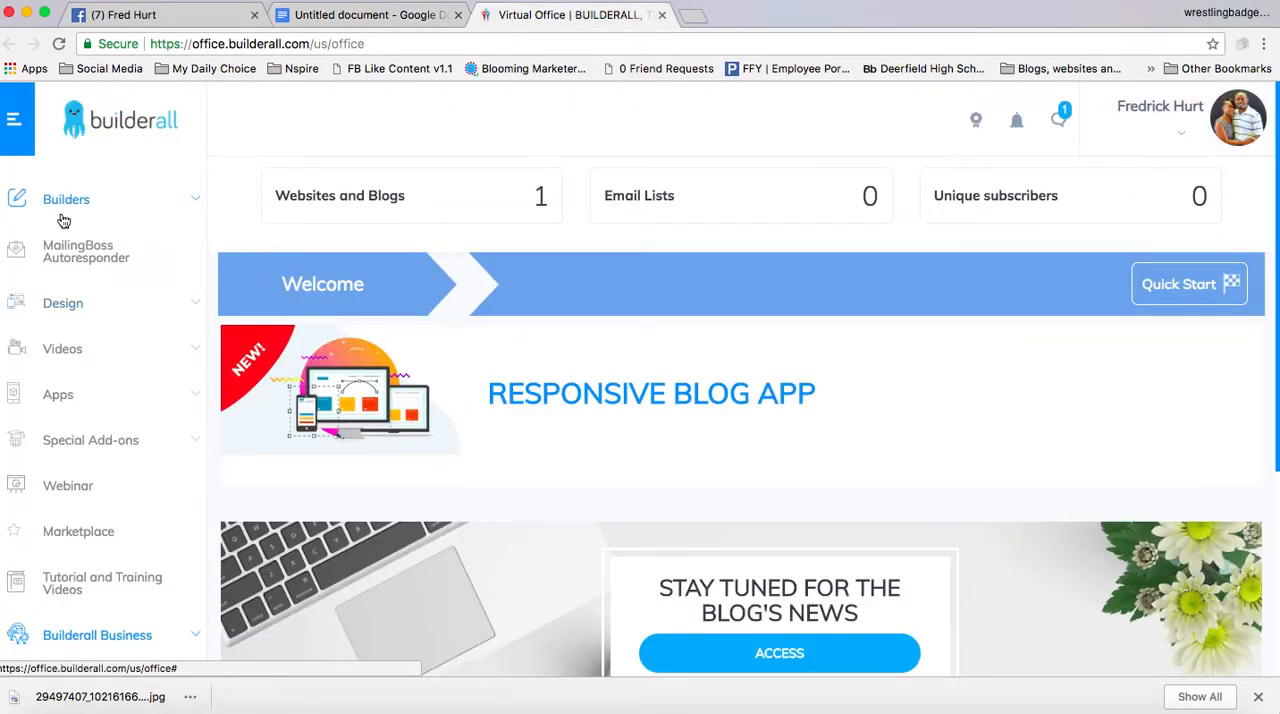
click(372, 16)
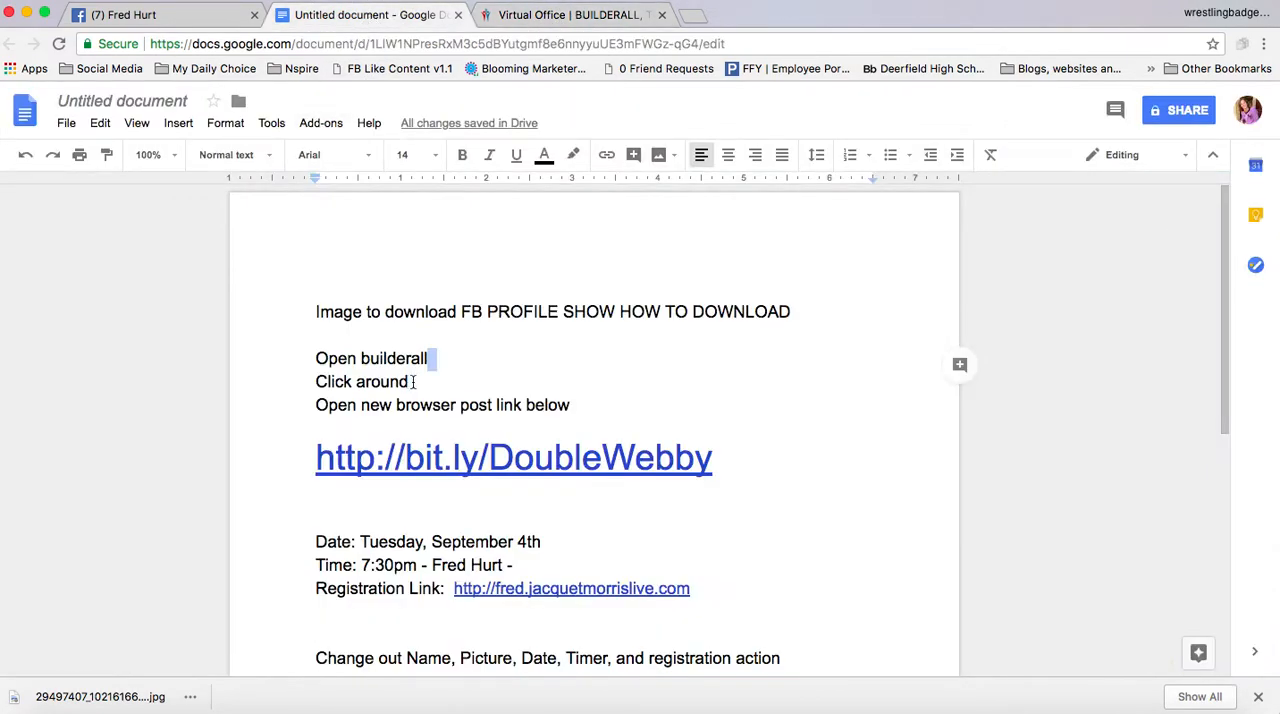
click(148, 18)
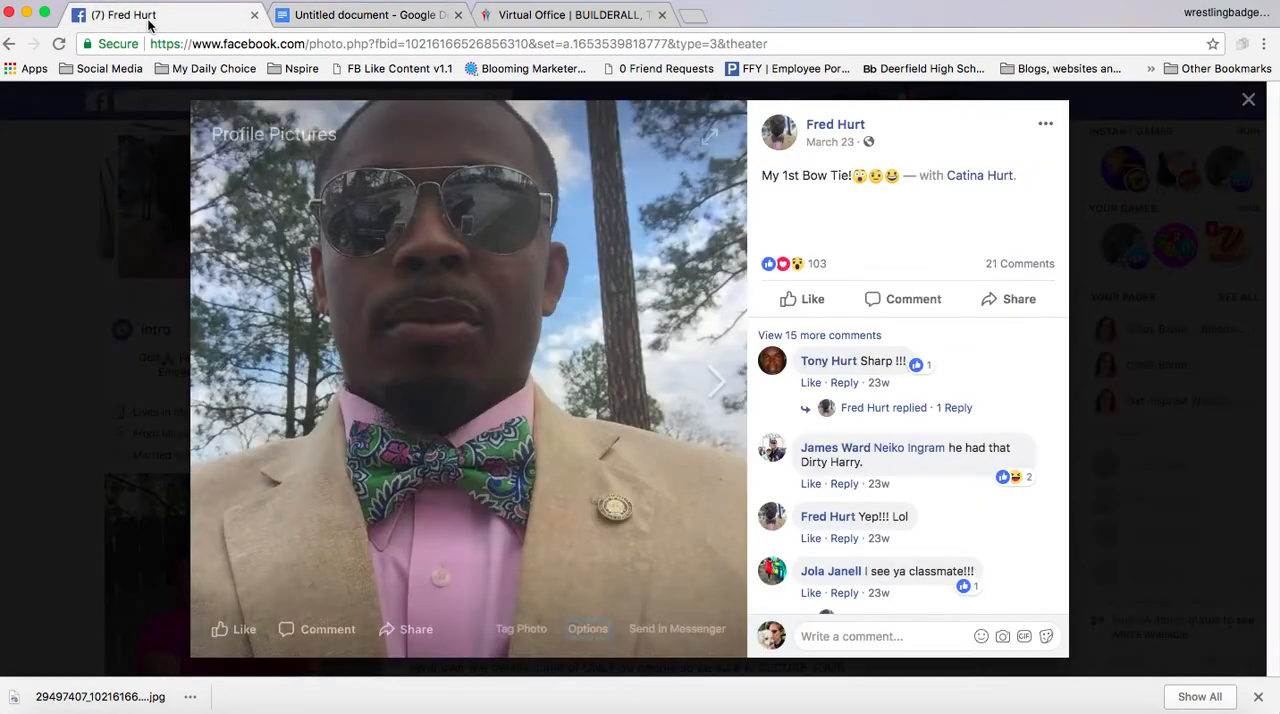
Switch to Builderall and browse the My sites, New website and Sales Funnels pages of the Drag and Drop Pixel Perfect builder
click(570, 16)
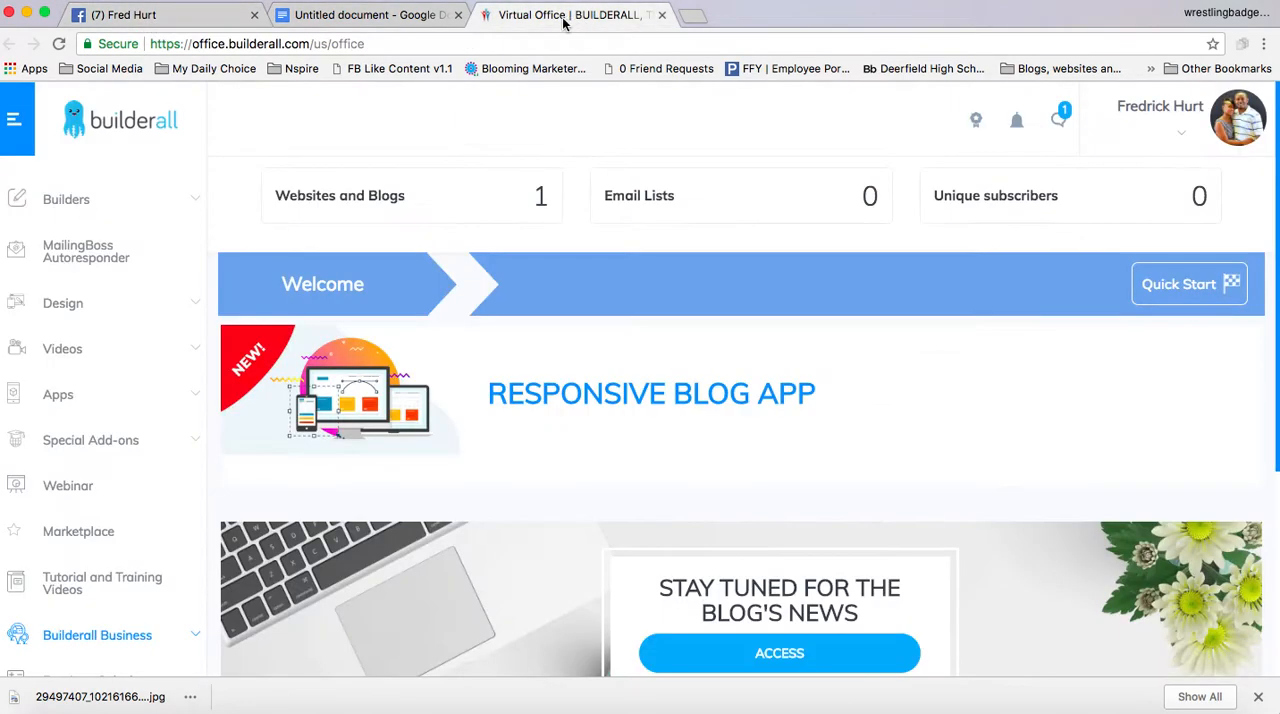
click(77, 200)
click(83, 258)
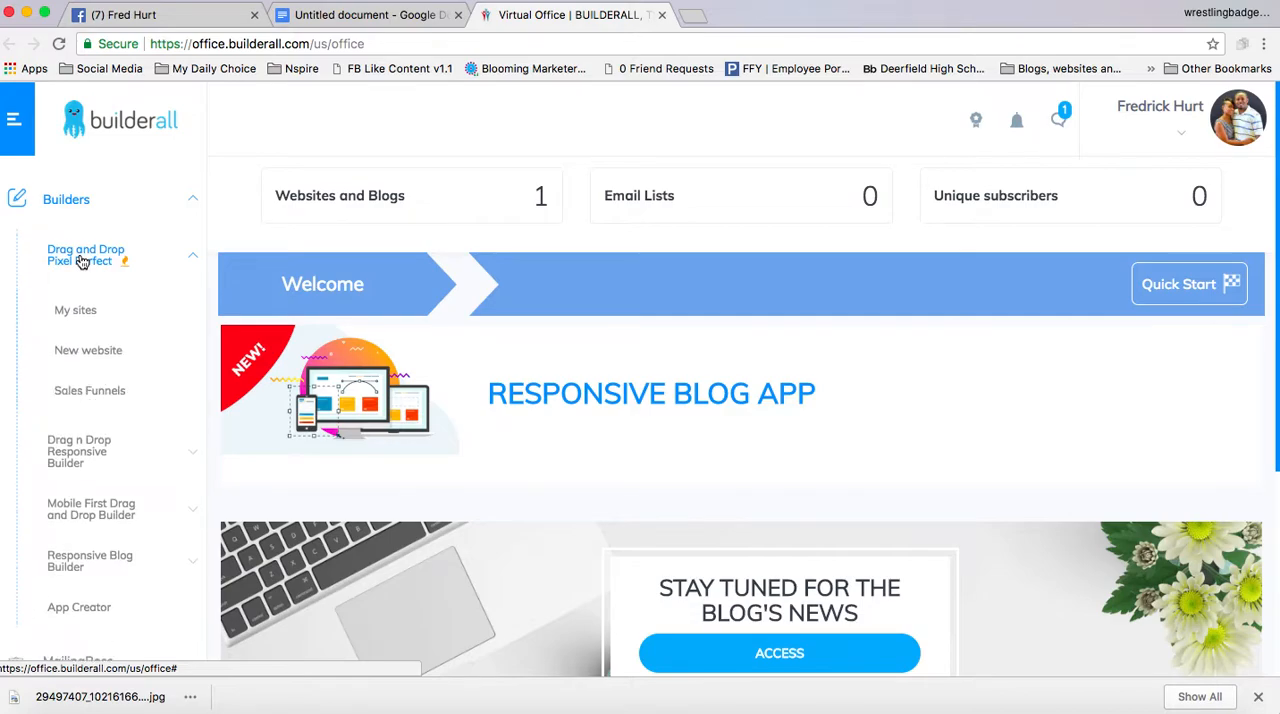
click(78, 313)
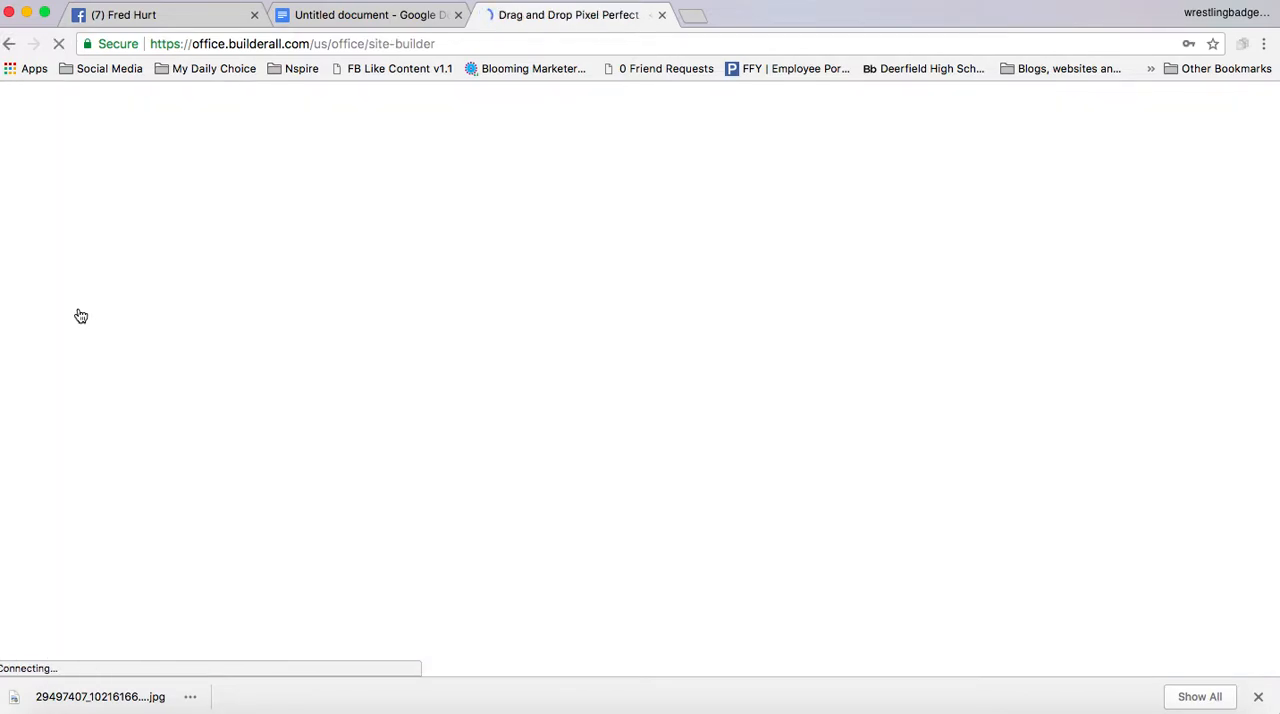
click(86, 358)
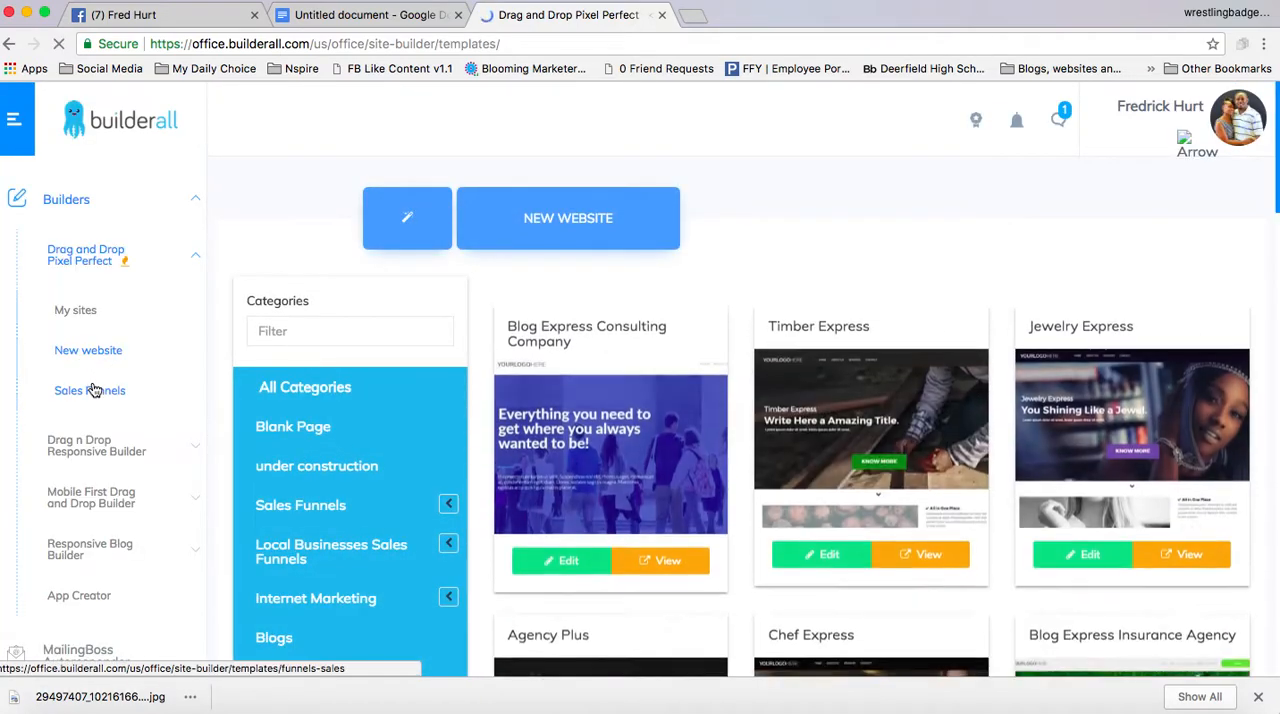
click(92, 390)
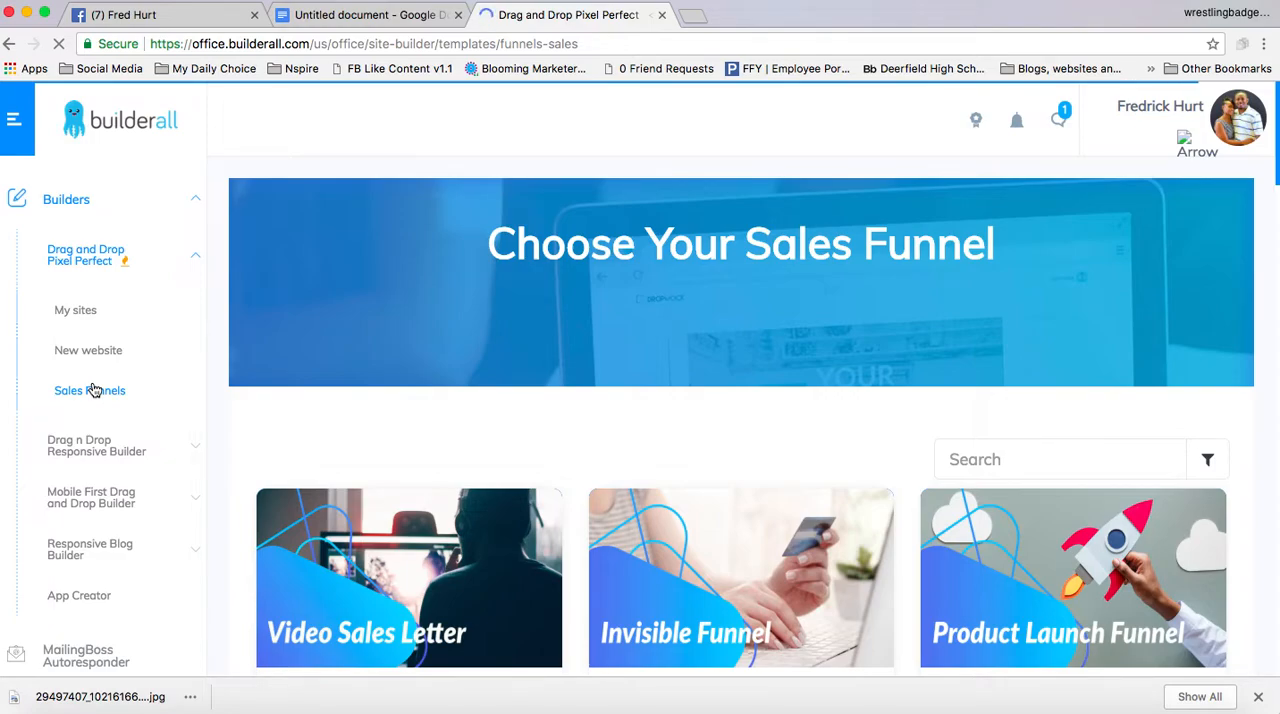
Return to the My sites list of the Drag and Drop Pixel Perfect builder
click(86, 254)
click(86, 254)
click(66, 309)
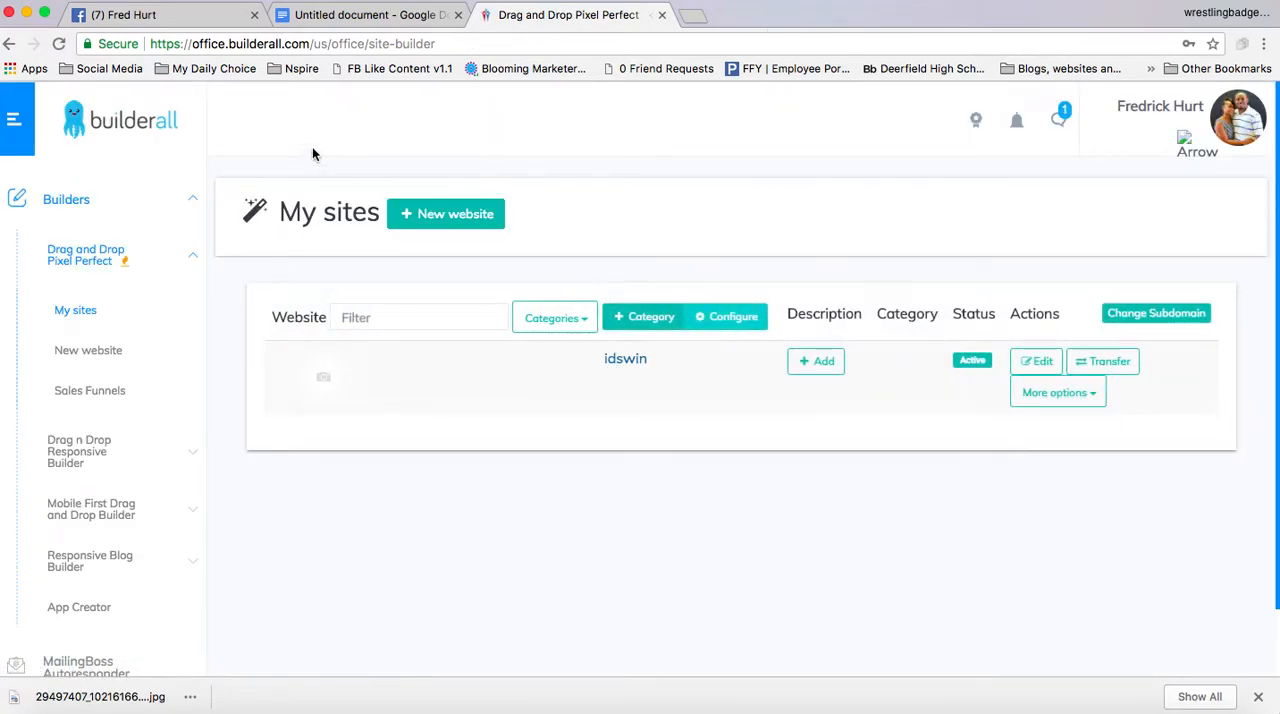
click(330, 15)
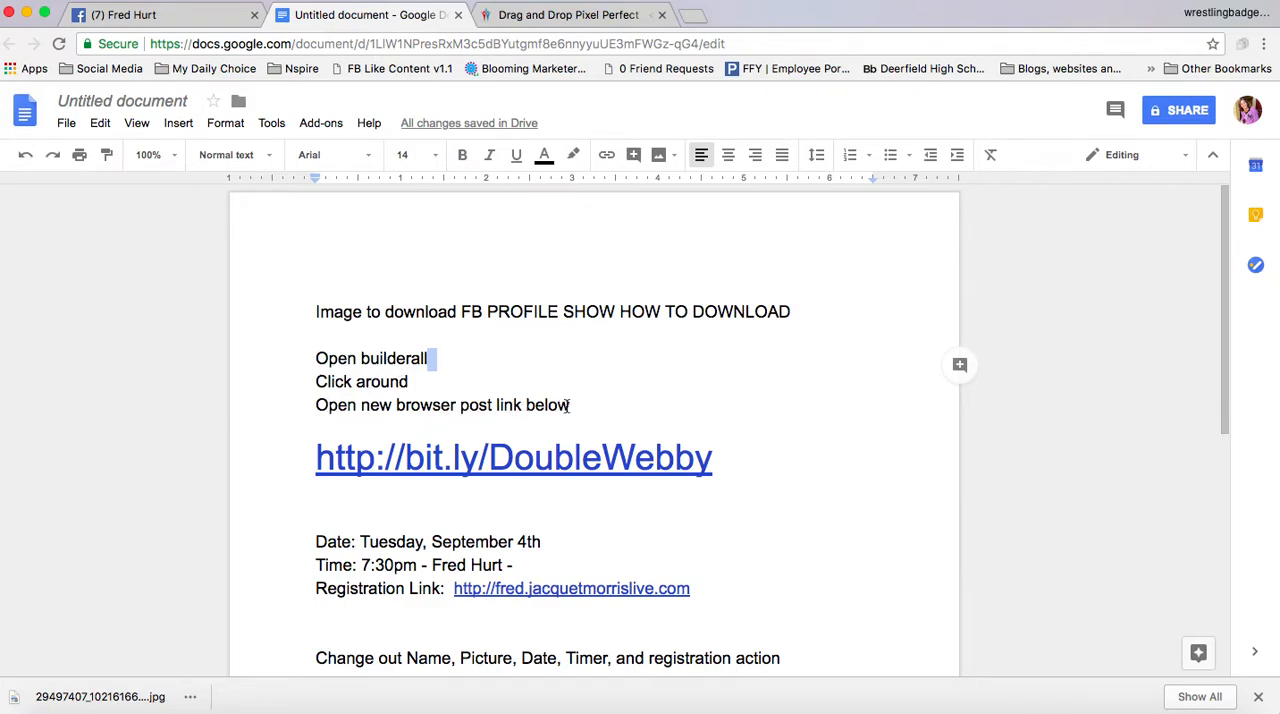
drag(722, 457, 314, 458)
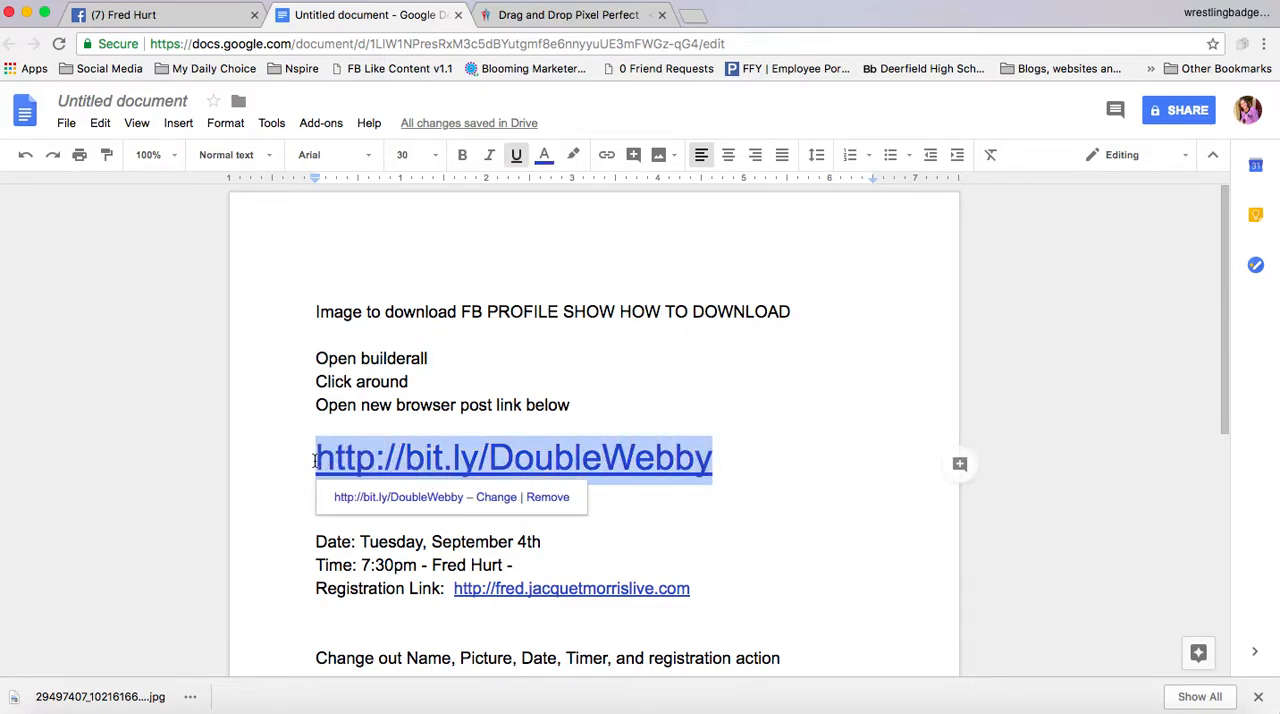
right_click(376, 457)
click(425, 266)
key(super+v)
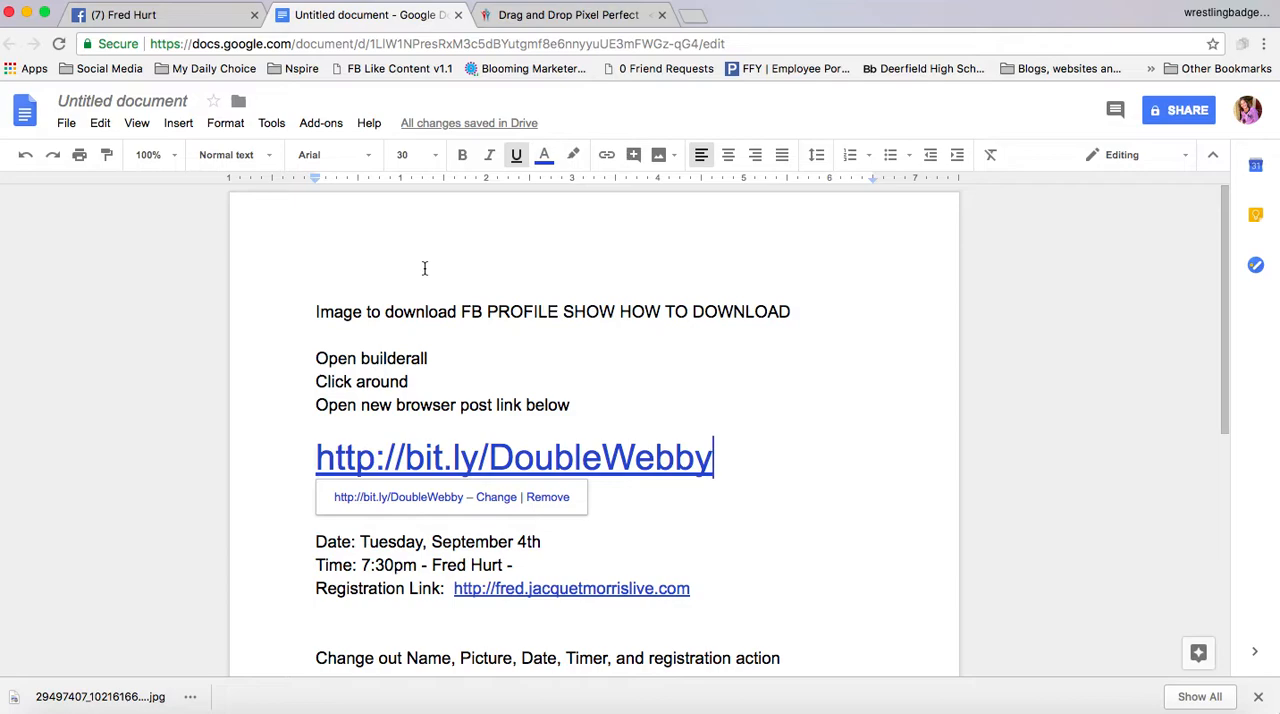
click(574, 14)
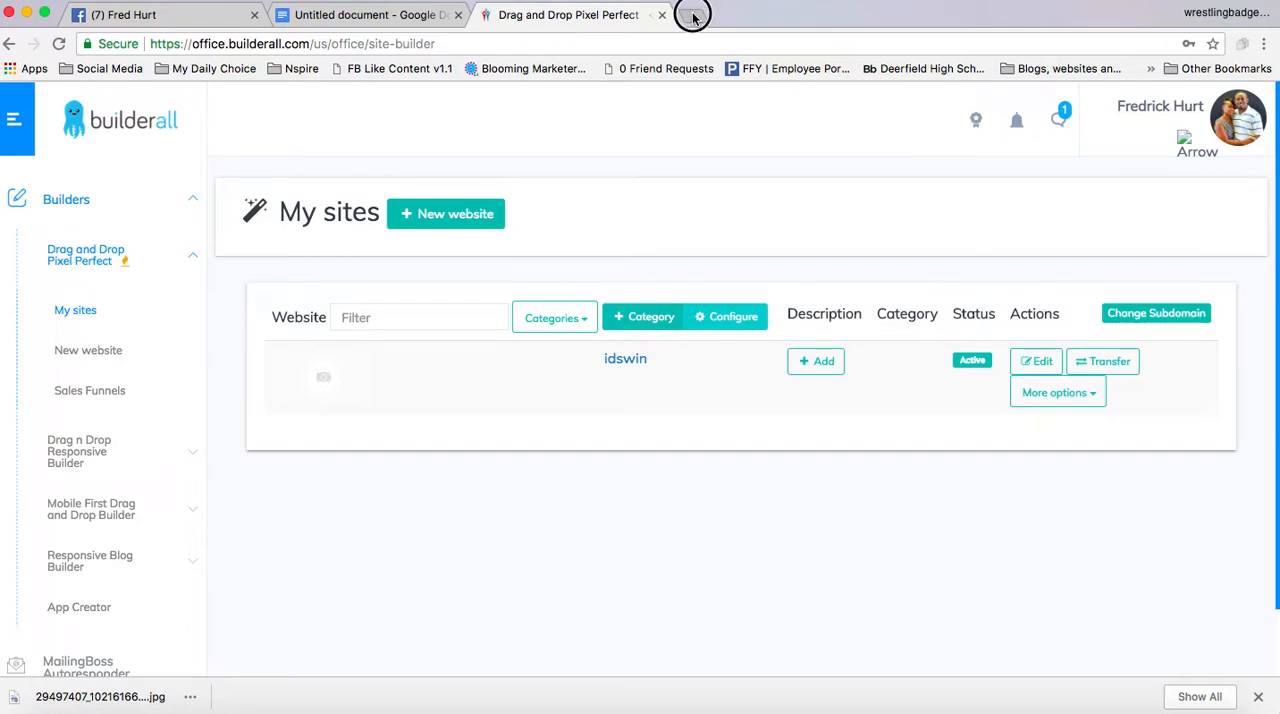
click(693, 16)
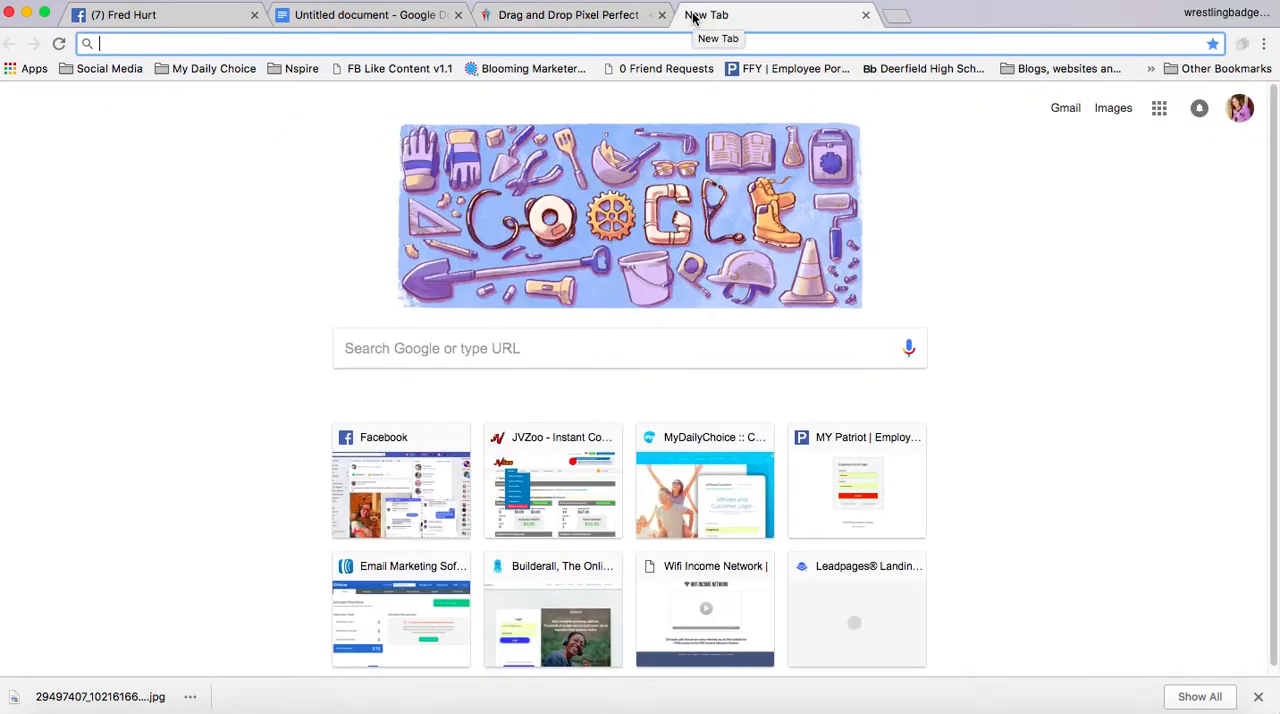
right_click(428, 43)
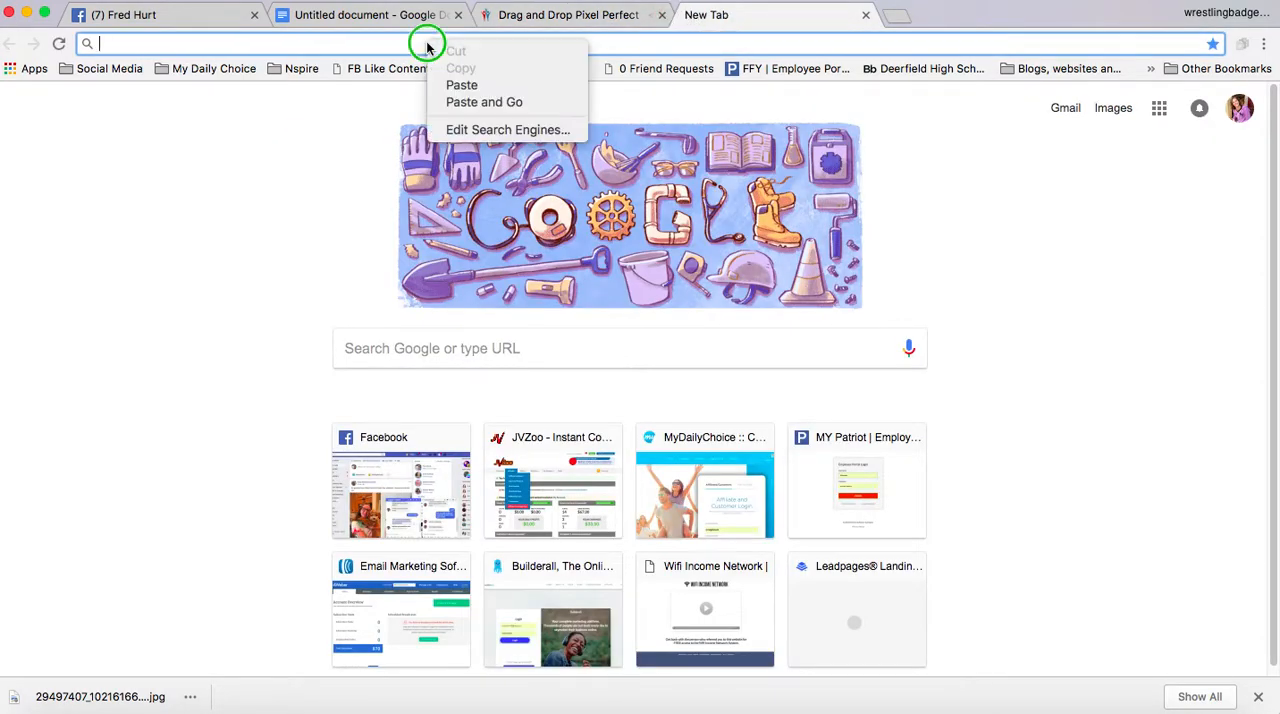
click(460, 87)
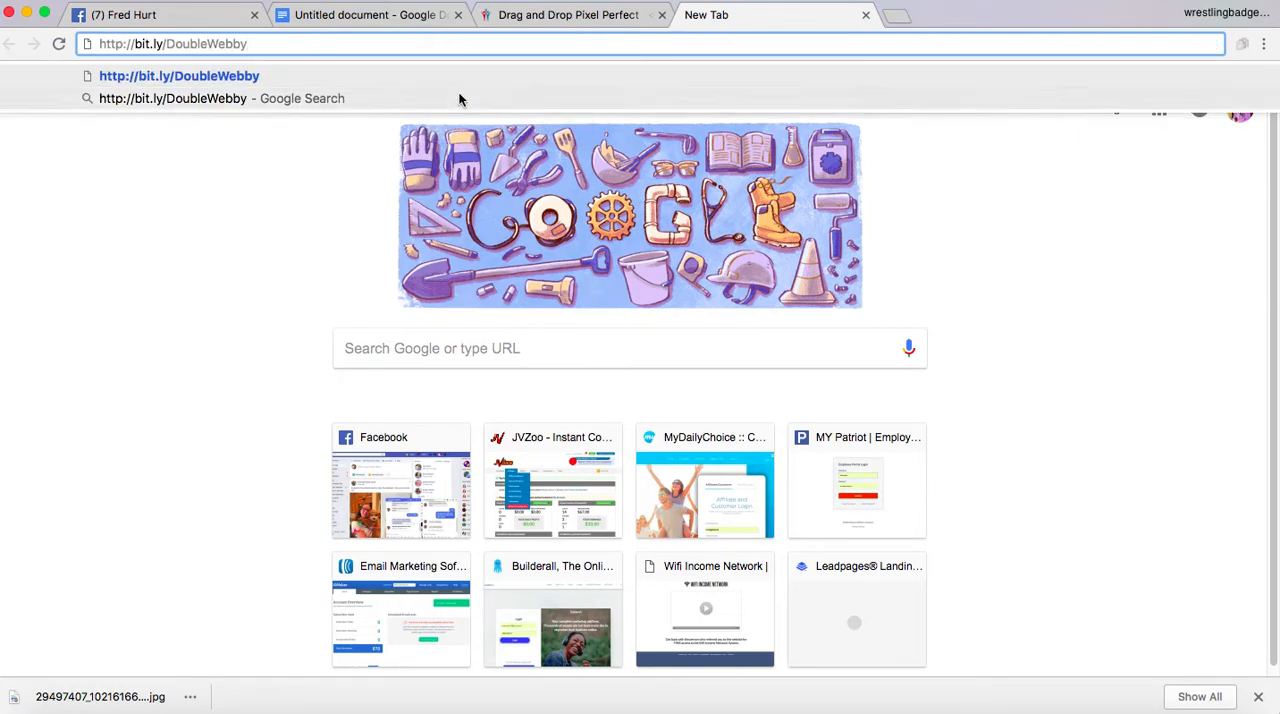
key(Return)
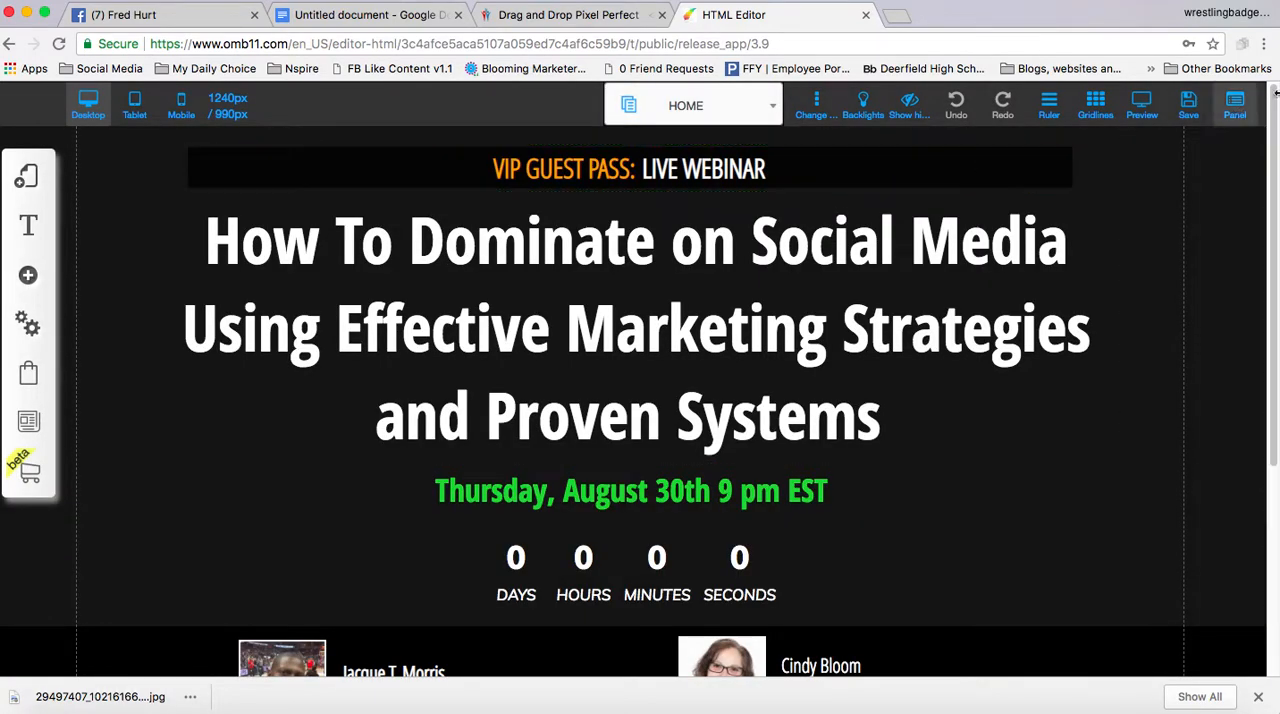
Start saving the shared webinar page and activate the e-mail field of the account login
click(1187, 107)
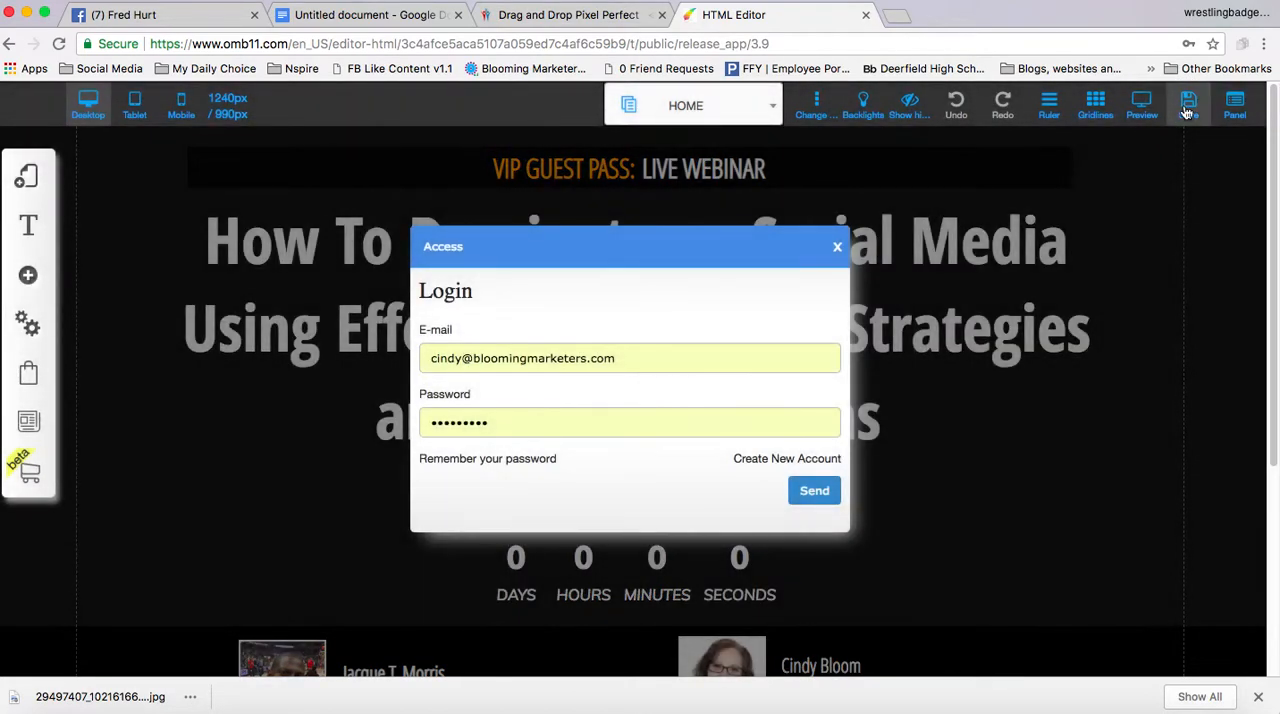
click(636, 357)
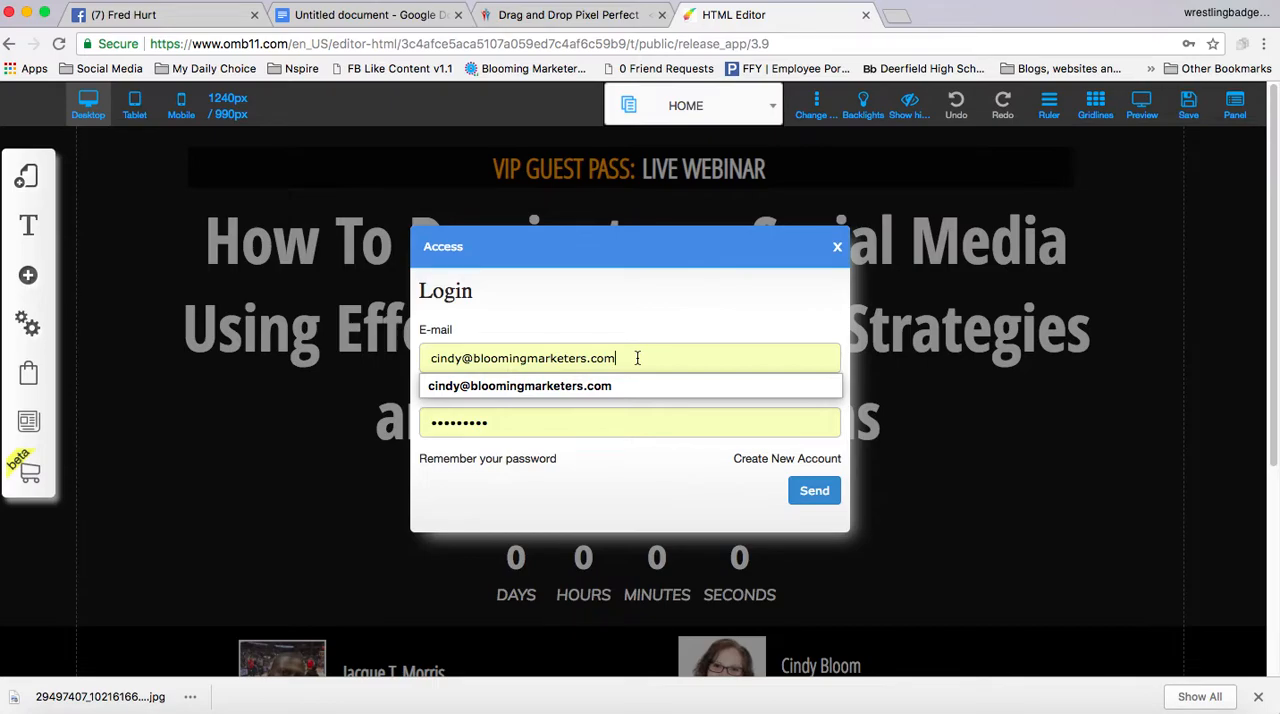
Switch to Facebook, close the photo viewer and open the Messenger conversation with the host
click(155, 18)
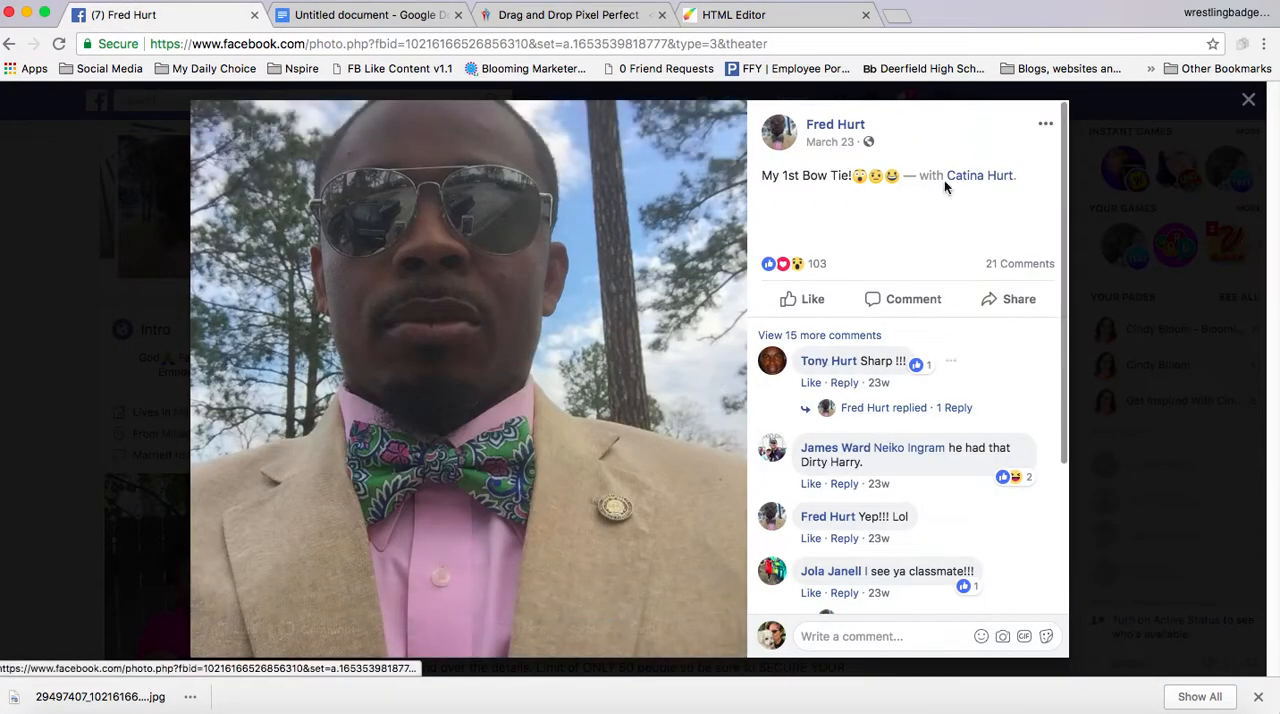
click(1248, 99)
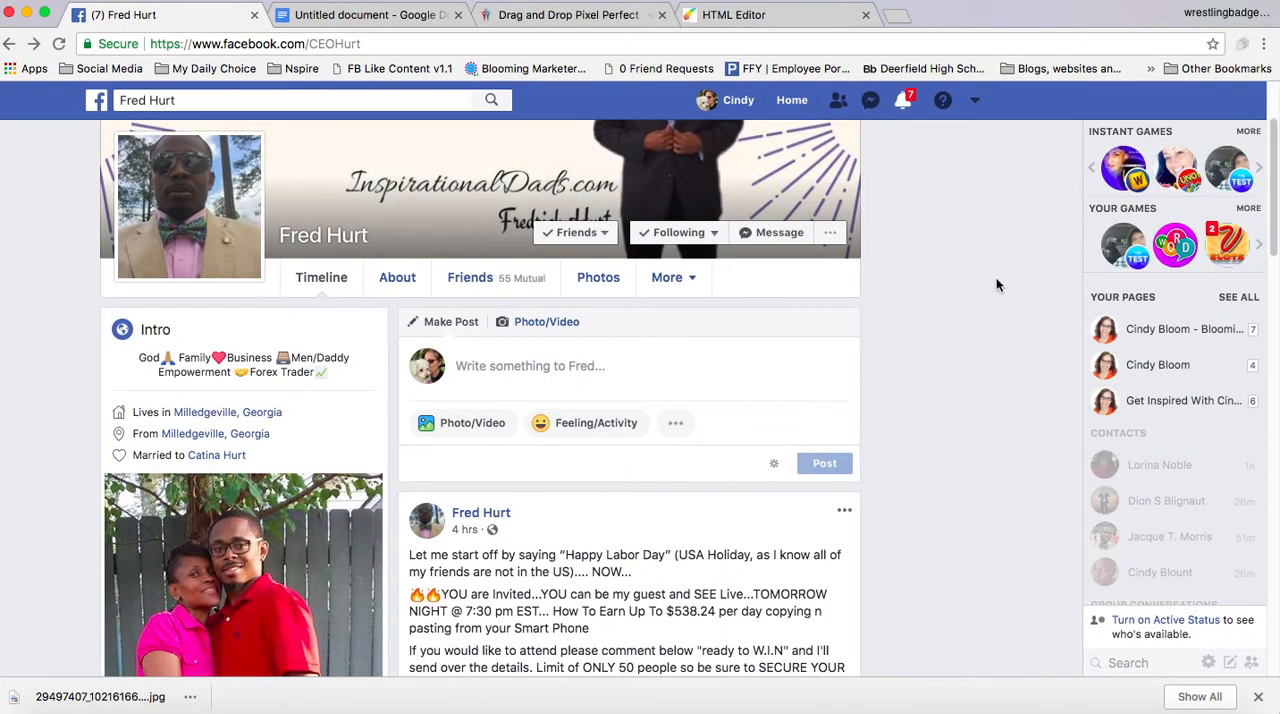
click(870, 100)
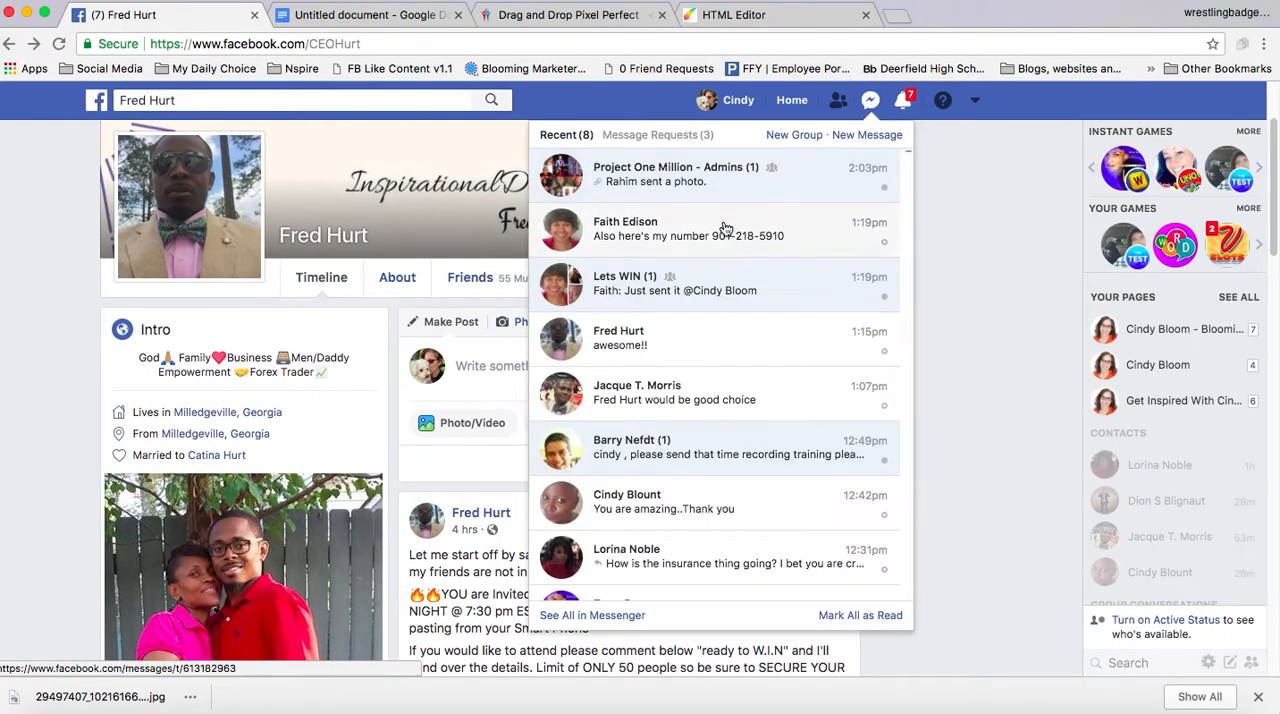
click(694, 345)
Find the message with the Builderall login details in the chat and copy the host's e-mail address
scroll(918, 548, up, 3)
scroll(918, 548, down, 10)
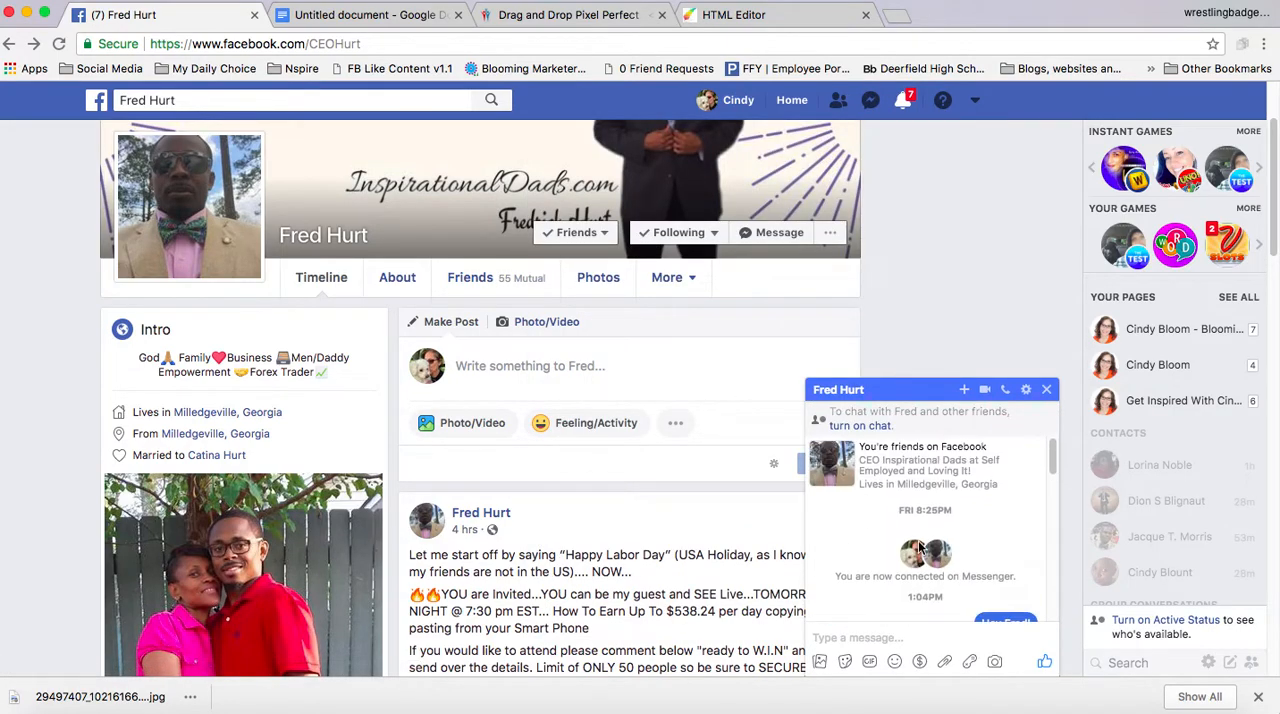
scroll(922, 540, up, 5)
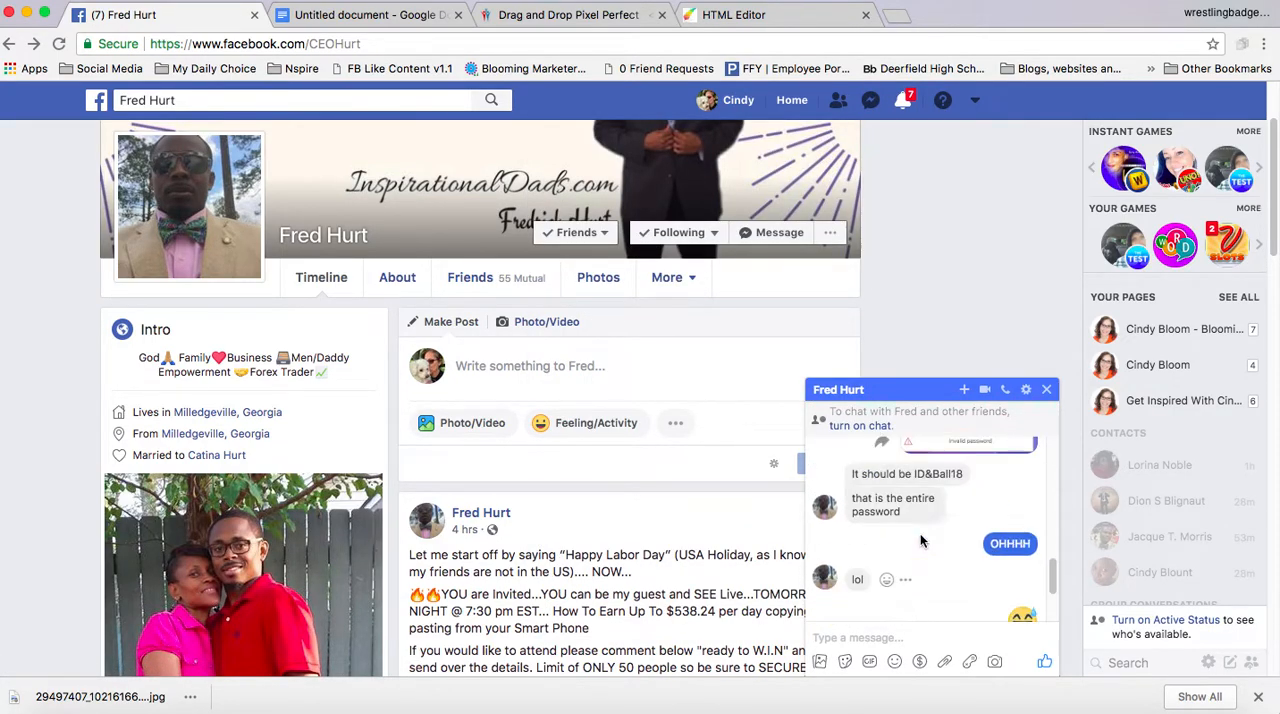
scroll(922, 540, up, 5)
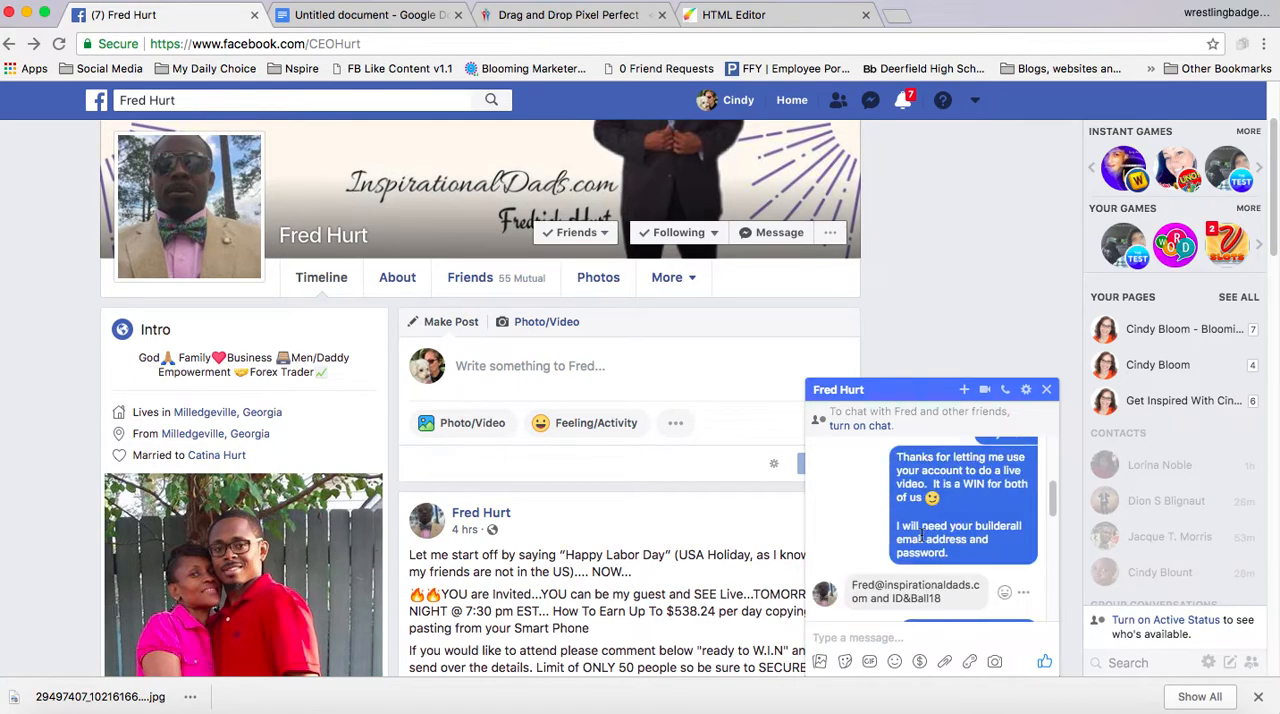
scroll(970, 540, down, 2)
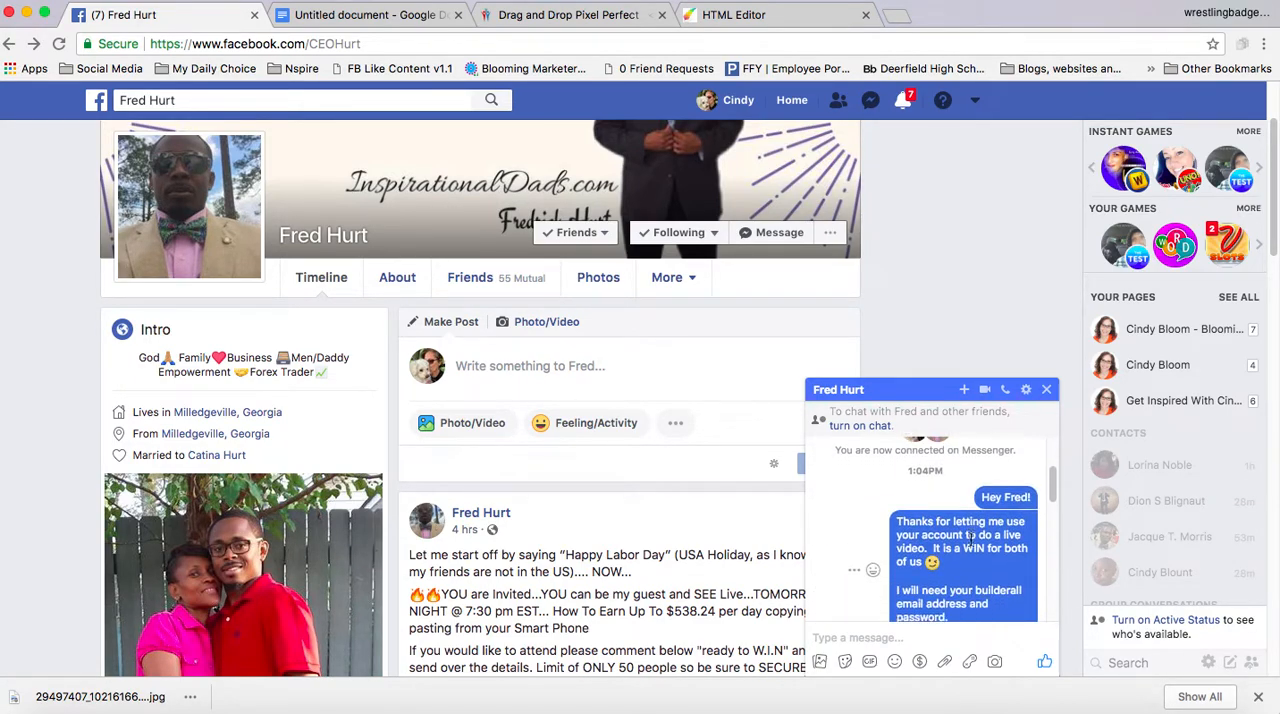
scroll(860, 617, down, 1)
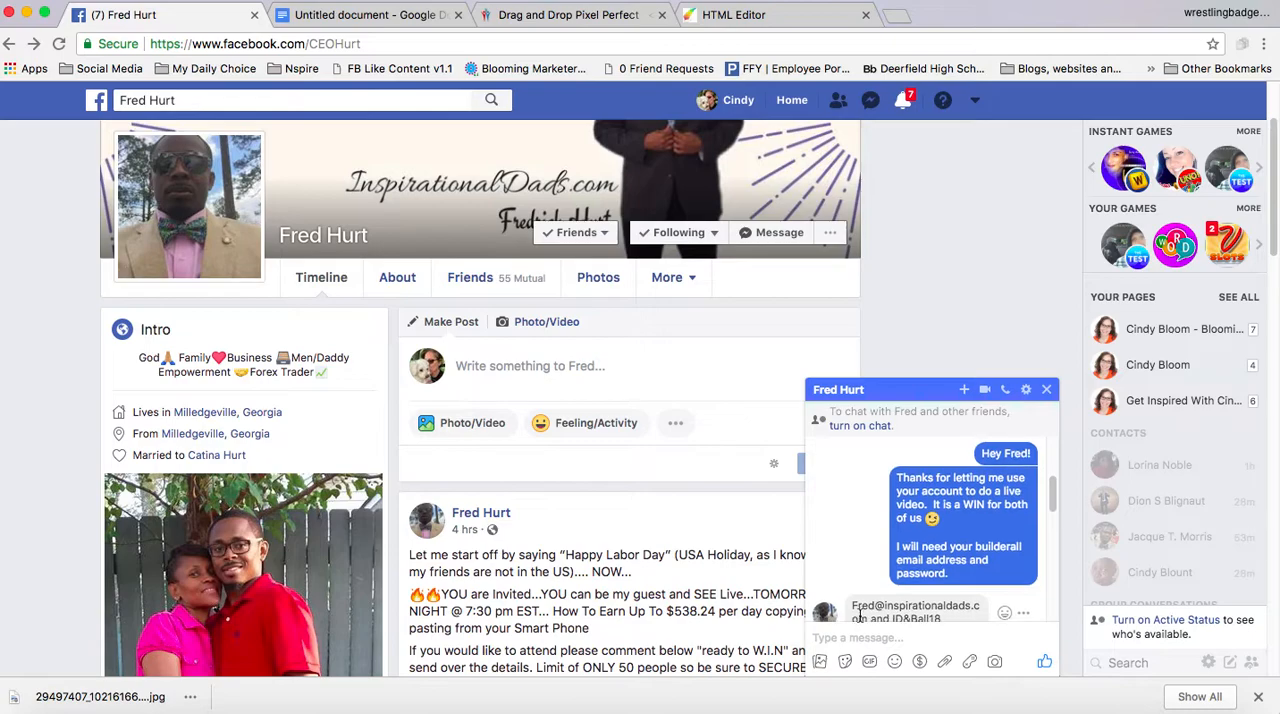
drag(868, 617, 844, 472)
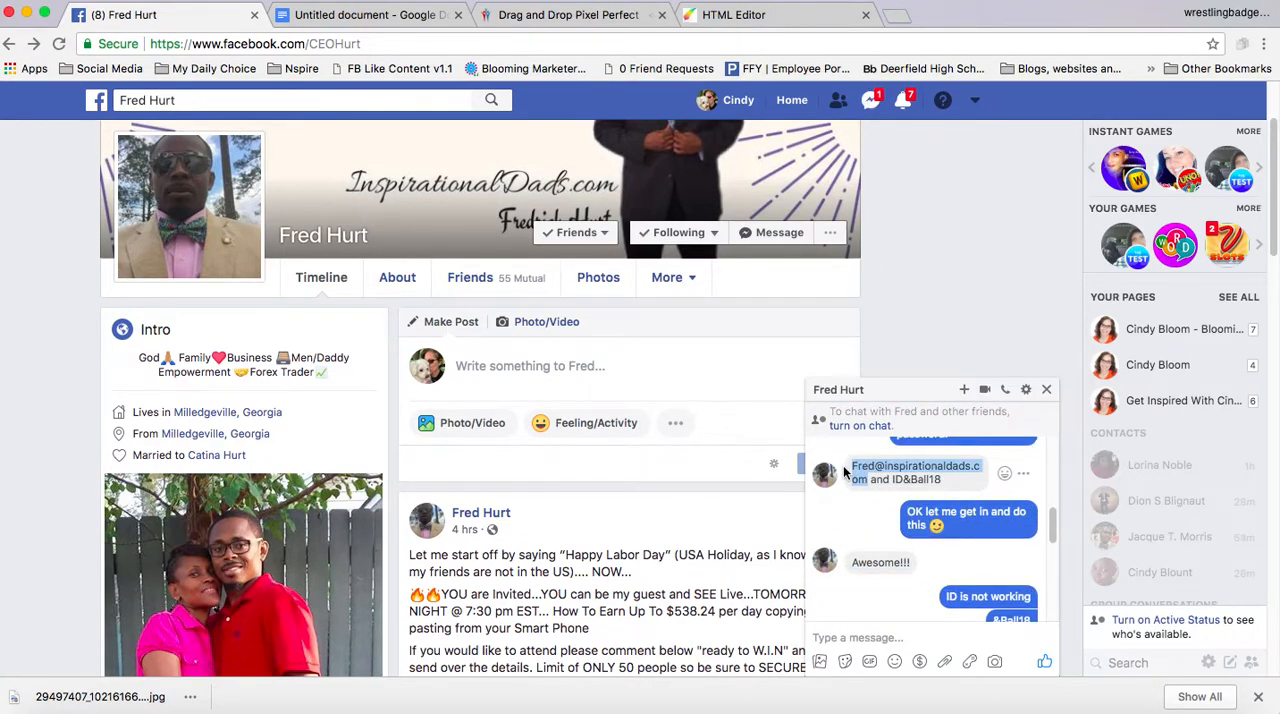
Return to the HTML Editor login and replace the e-mail with the host's suggested address
click(450, 15)
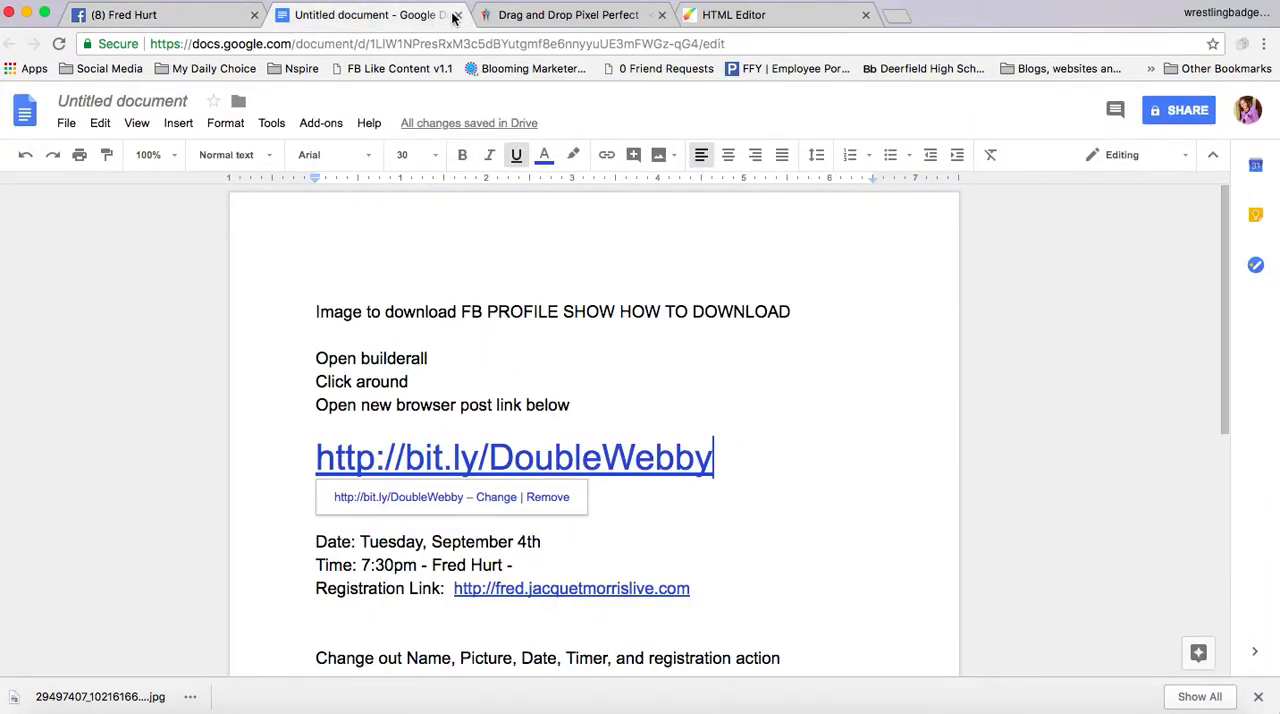
click(556, 16)
click(735, 16)
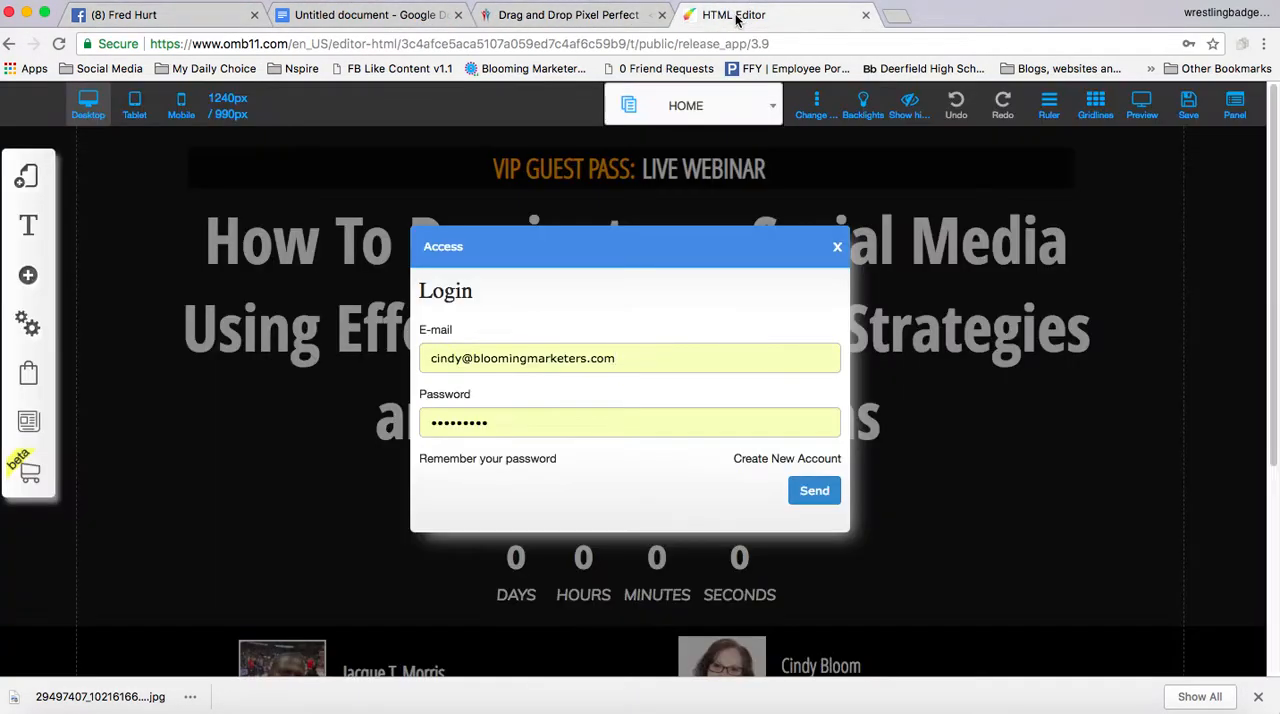
click(630, 360)
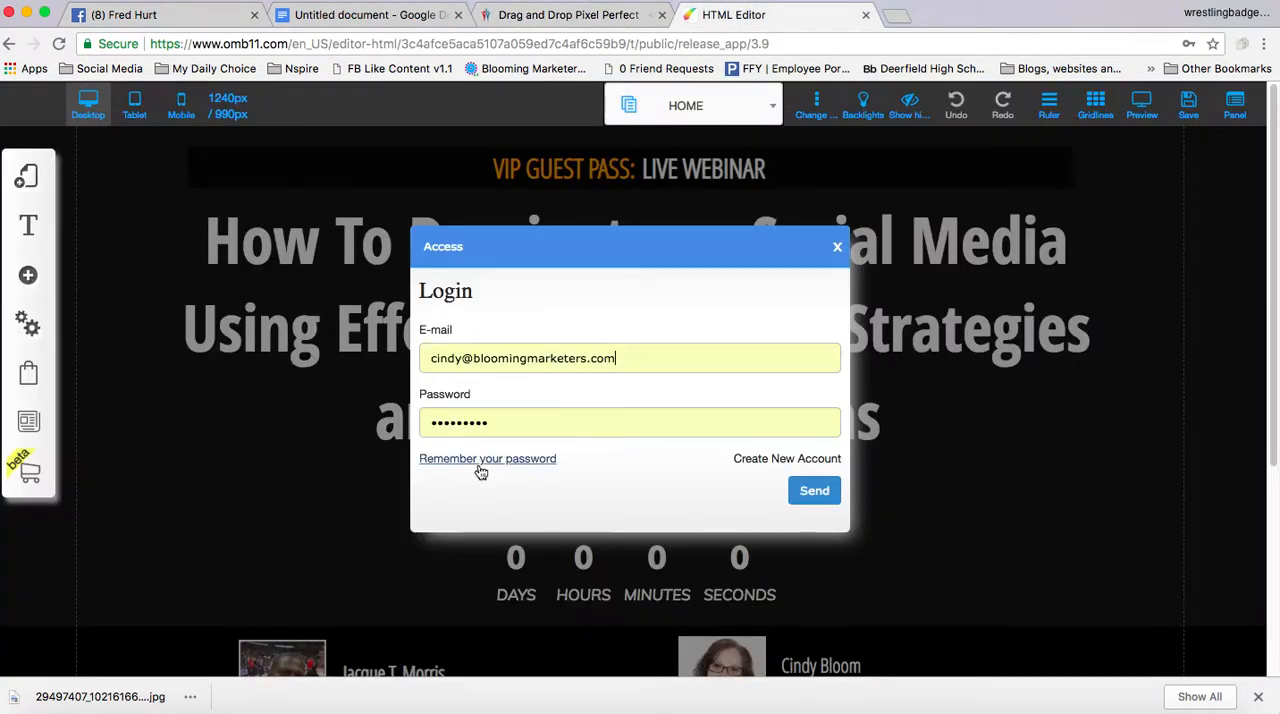
click(514, 422)
click(626, 361)
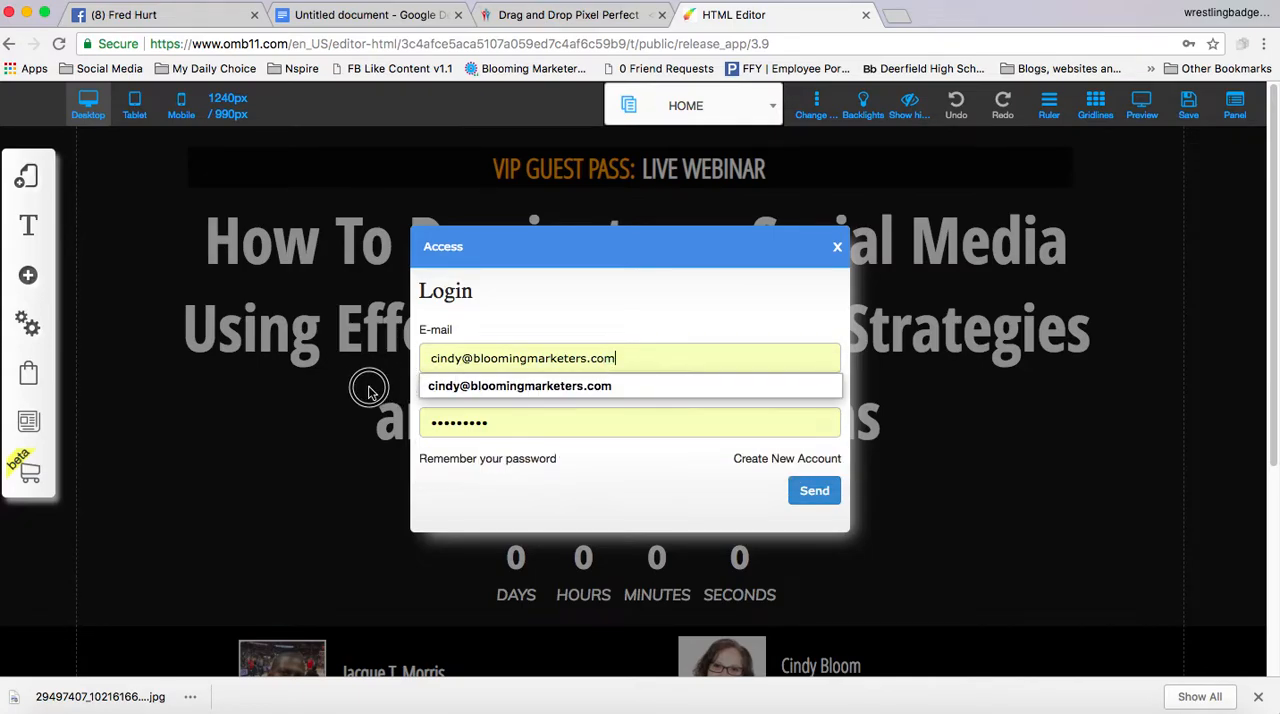
key(super+a)
text(F)
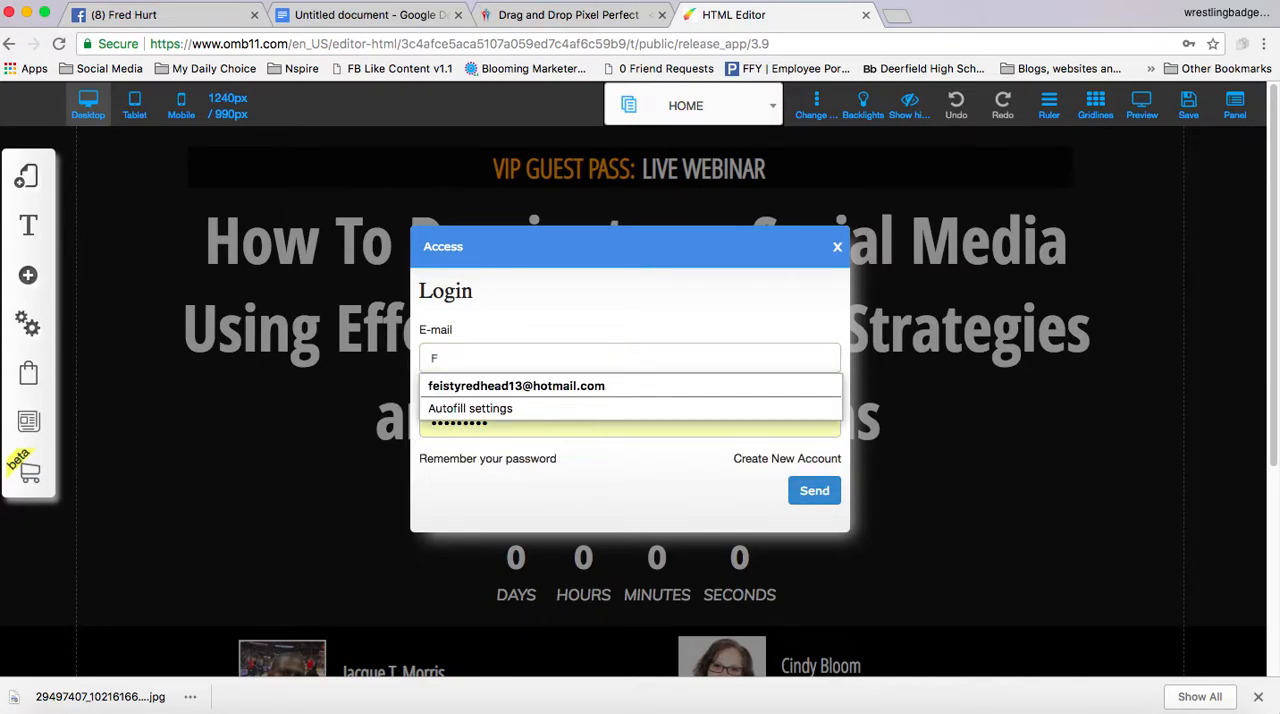
text(r)
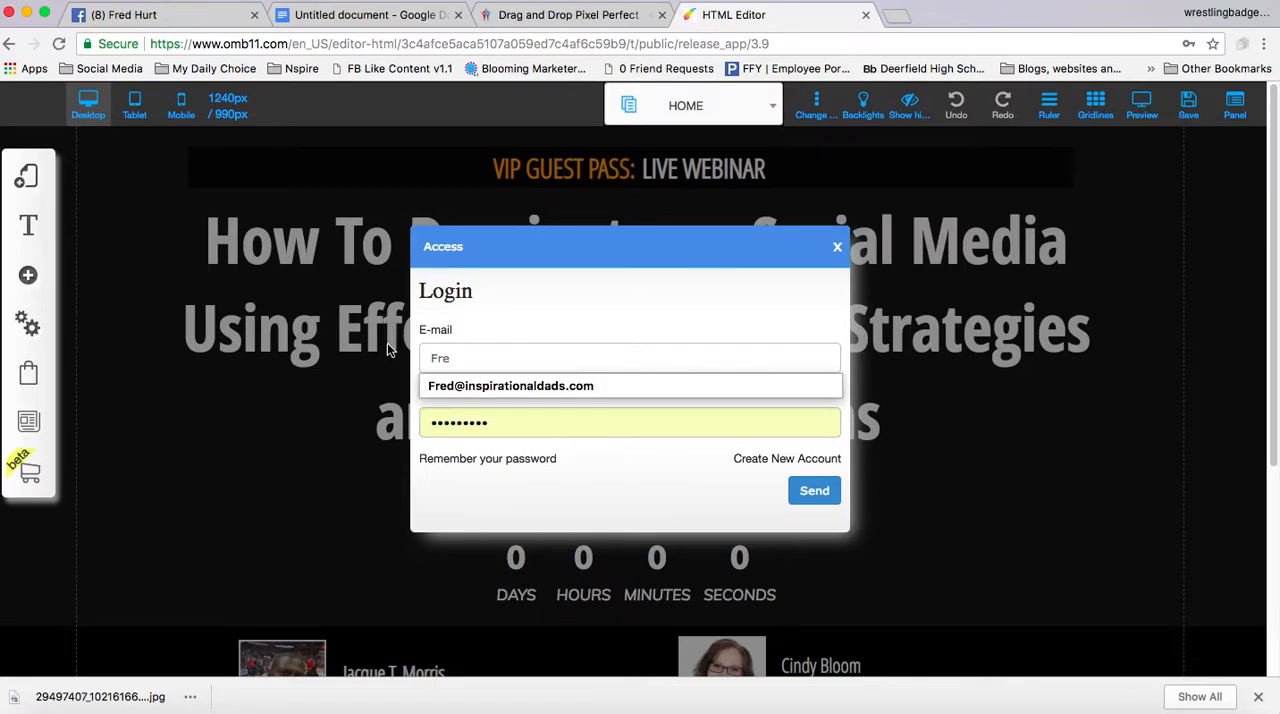
text(e)
click(440, 386)
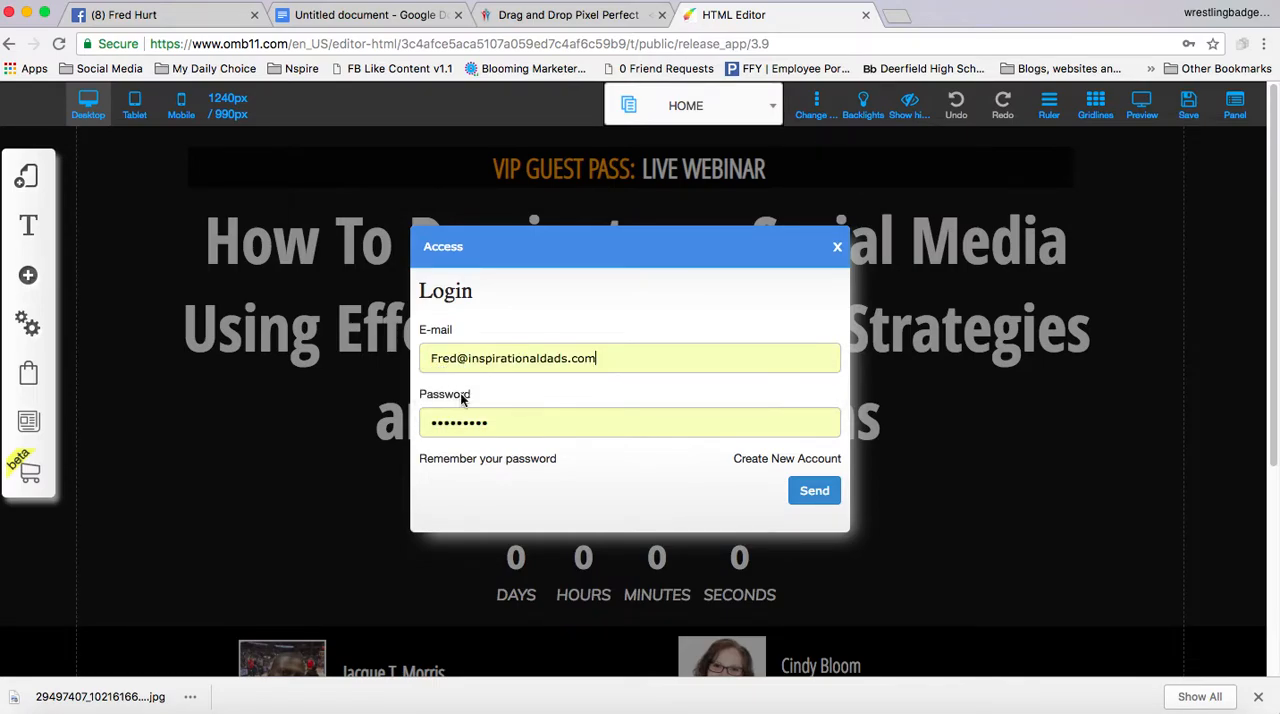
Go back to the Facebook chat and copy the account password from the host's message
click(500, 418)
drag(500, 418, 409, 426)
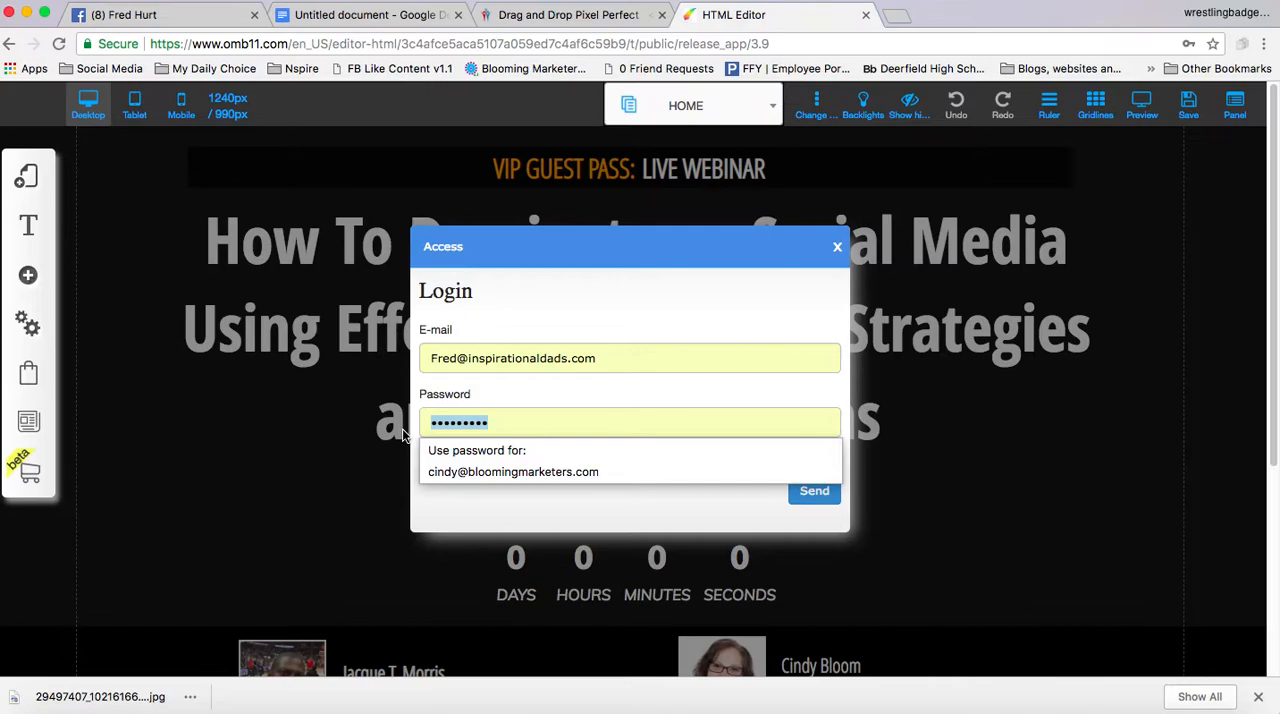
click(210, 15)
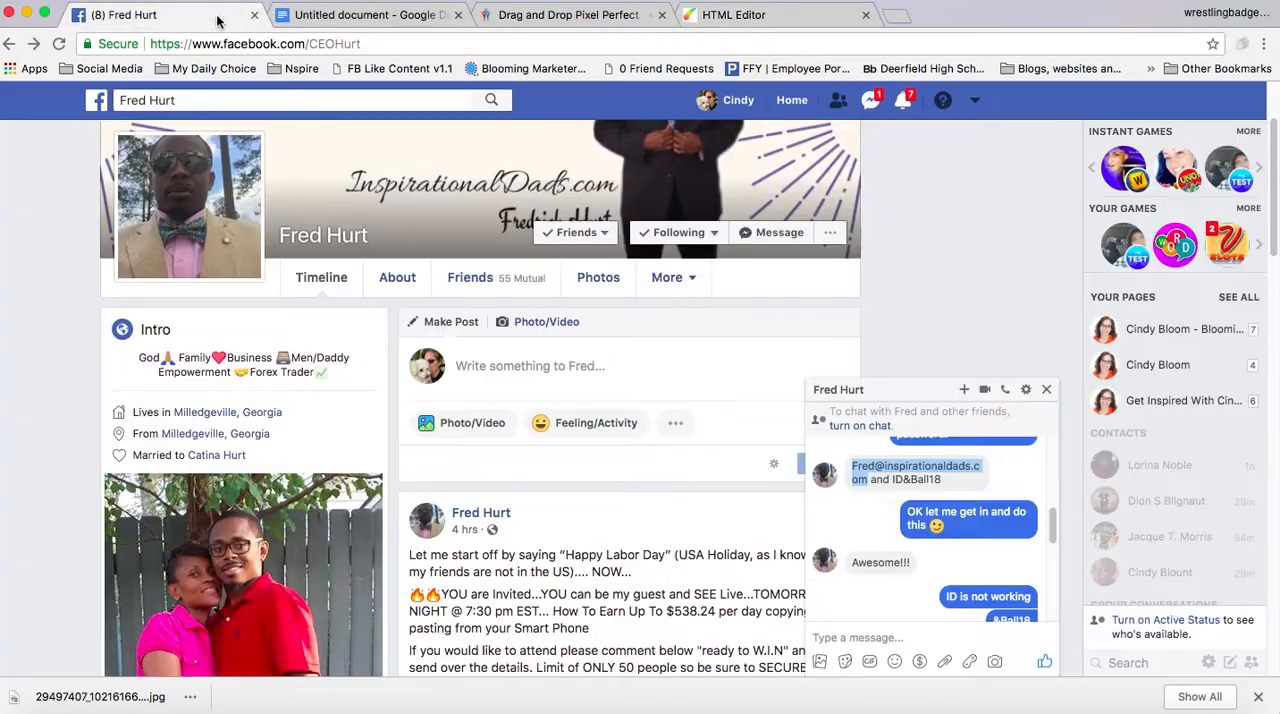
click(898, 480)
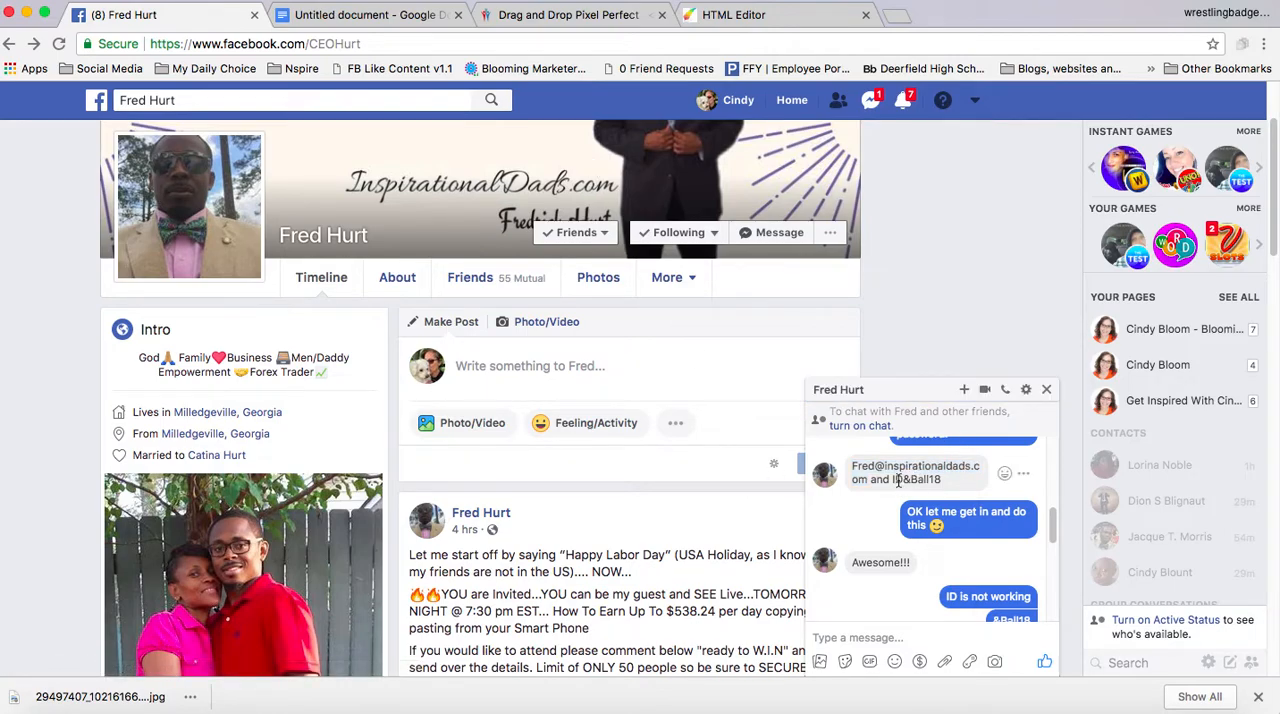
drag(894, 481, 946, 474)
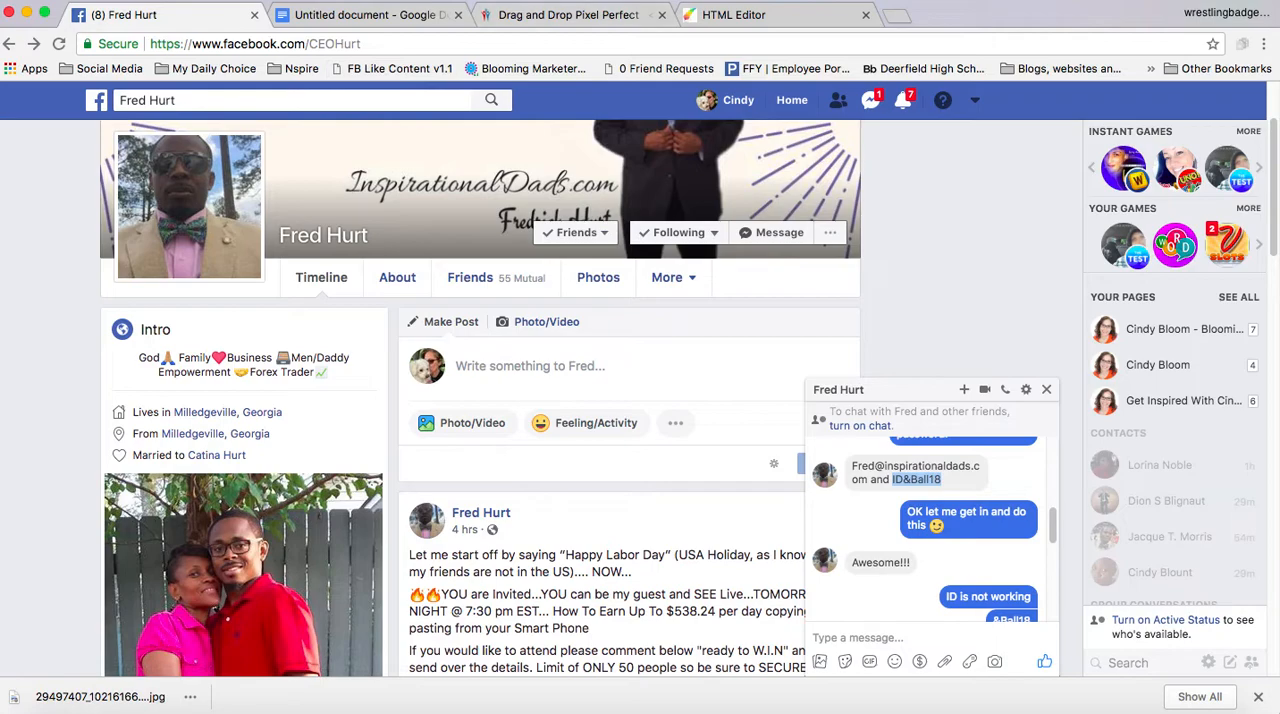
Paste the account password into the HTML Editor login, submit it and decline to store the password in the browser
click(758, 16)
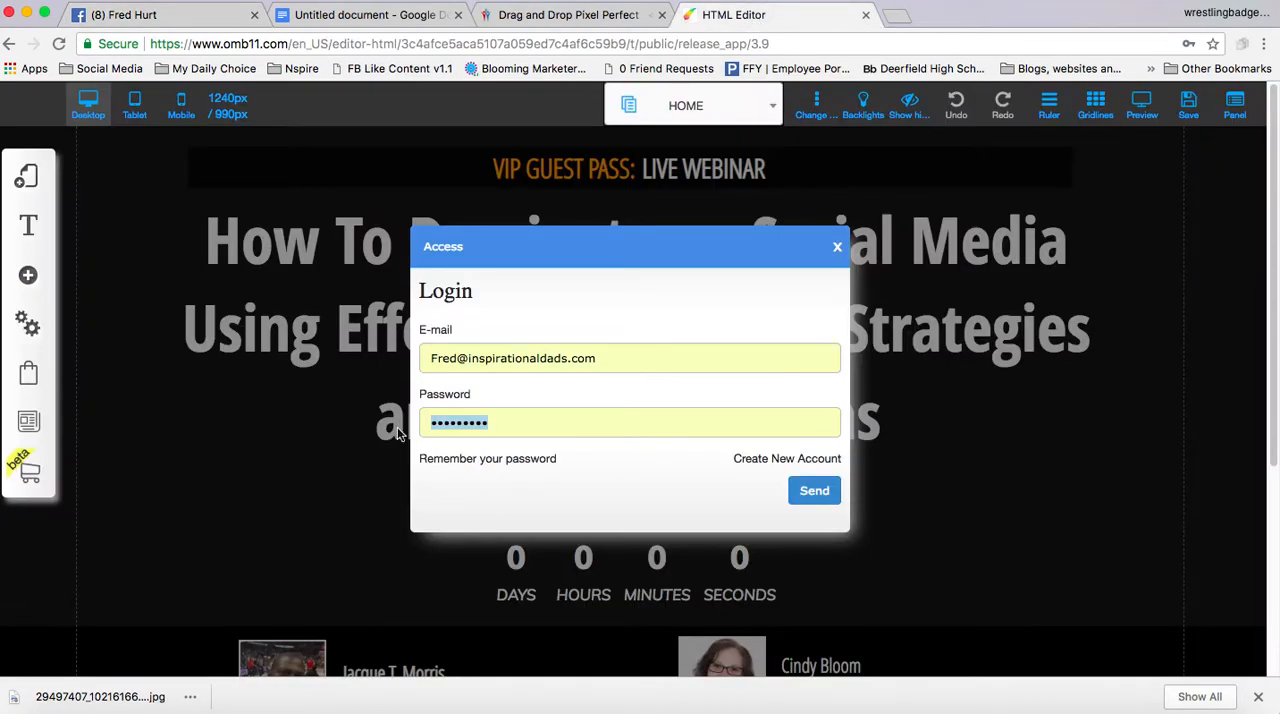
click(508, 422)
drag(508, 422, 404, 445)
key(super+v)
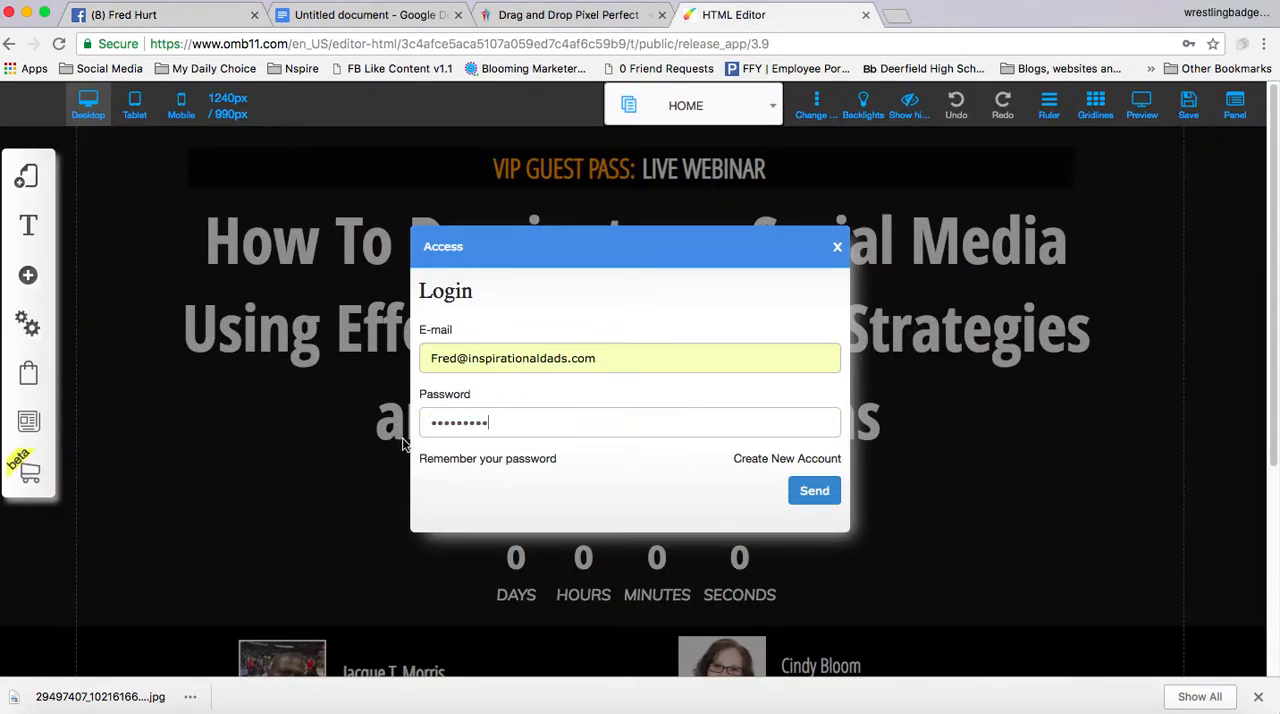
click(815, 491)
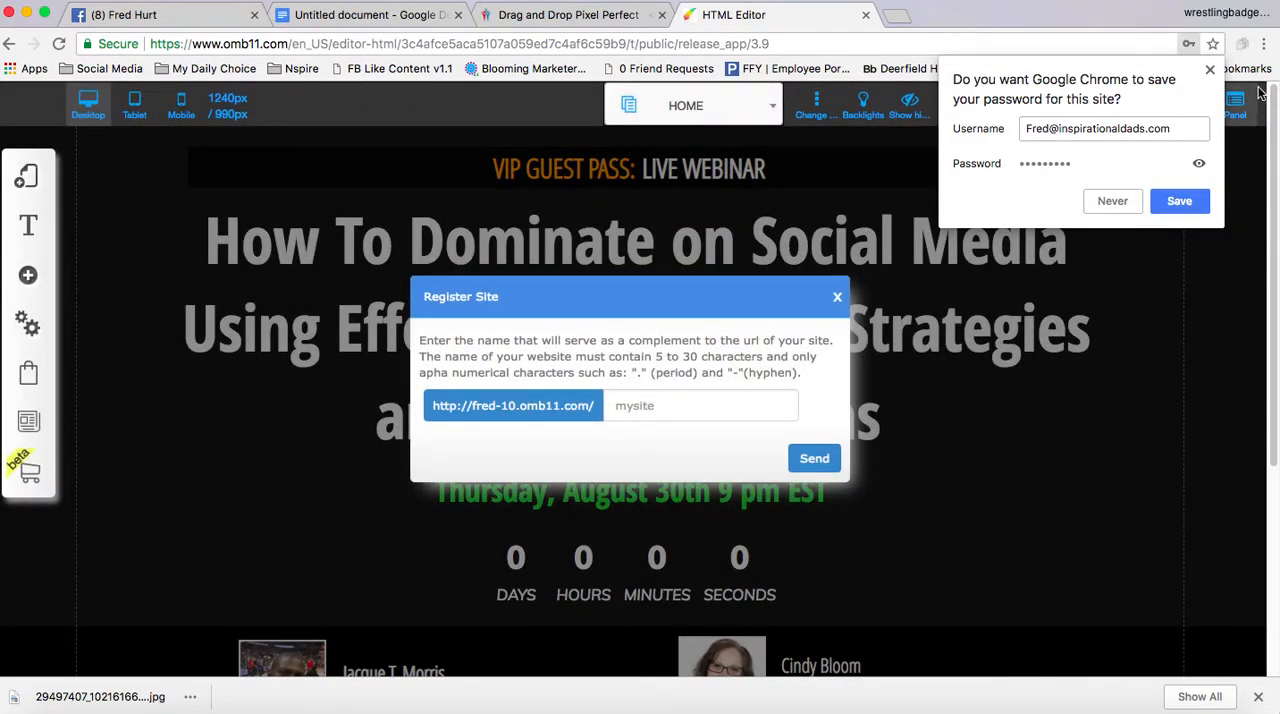
click(1112, 203)
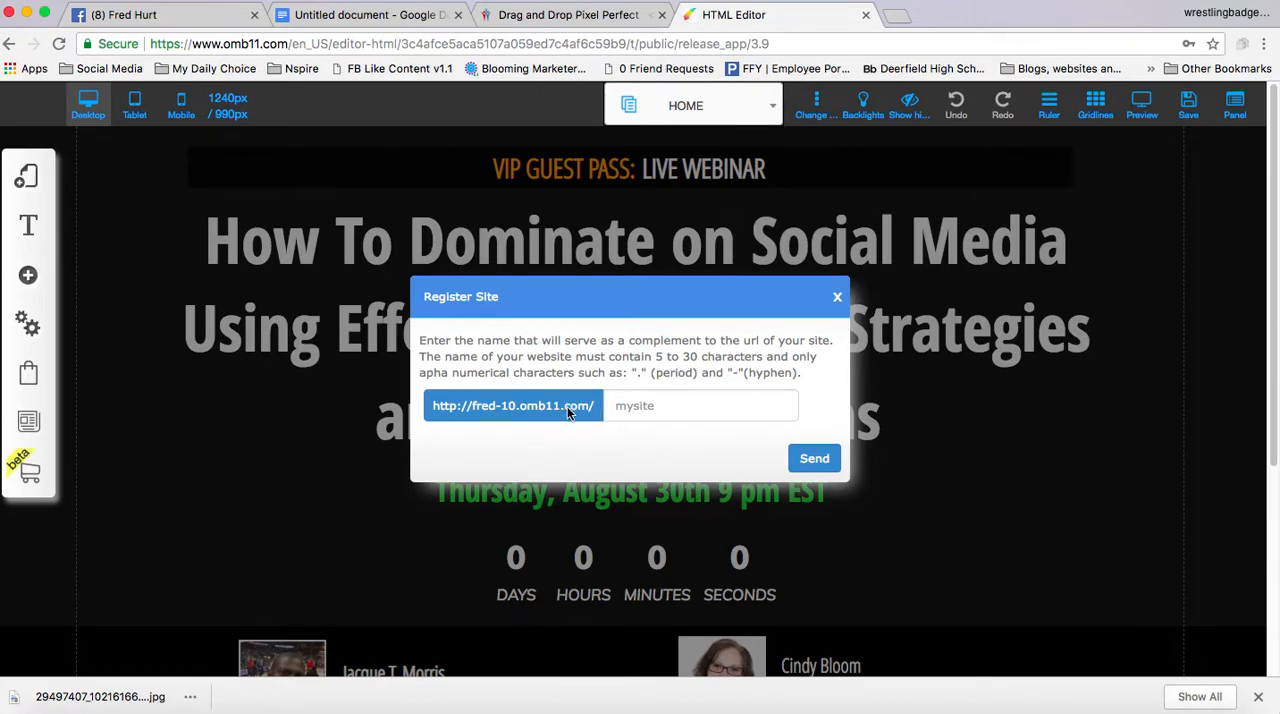
Register the site under the URL name vipinvite, save its changes and dismiss the alert
click(656, 405)
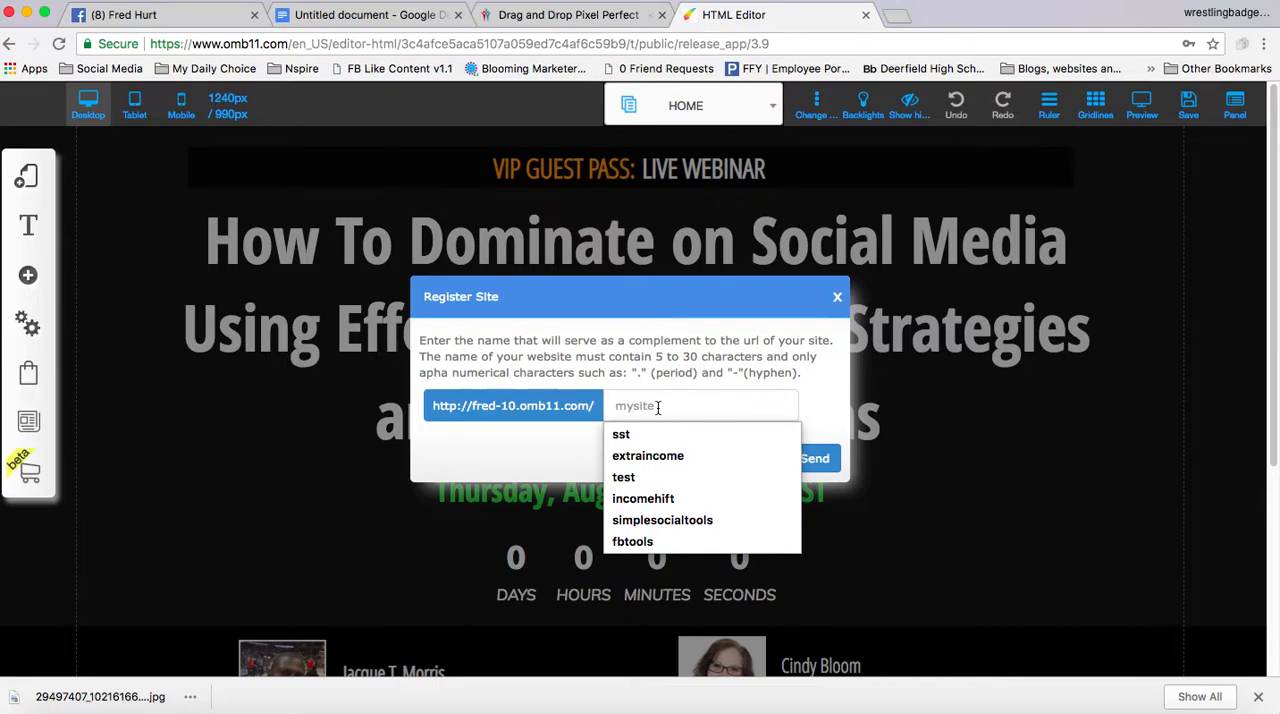
text(vipinvite)
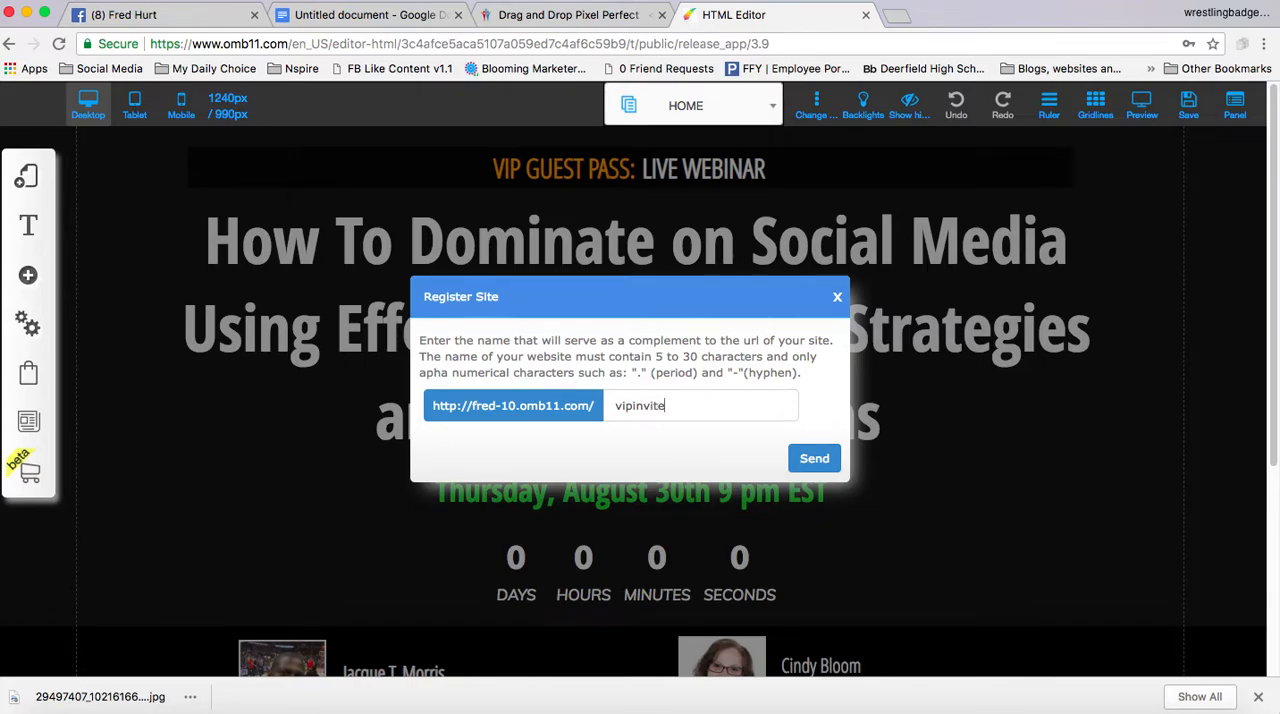
click(805, 460)
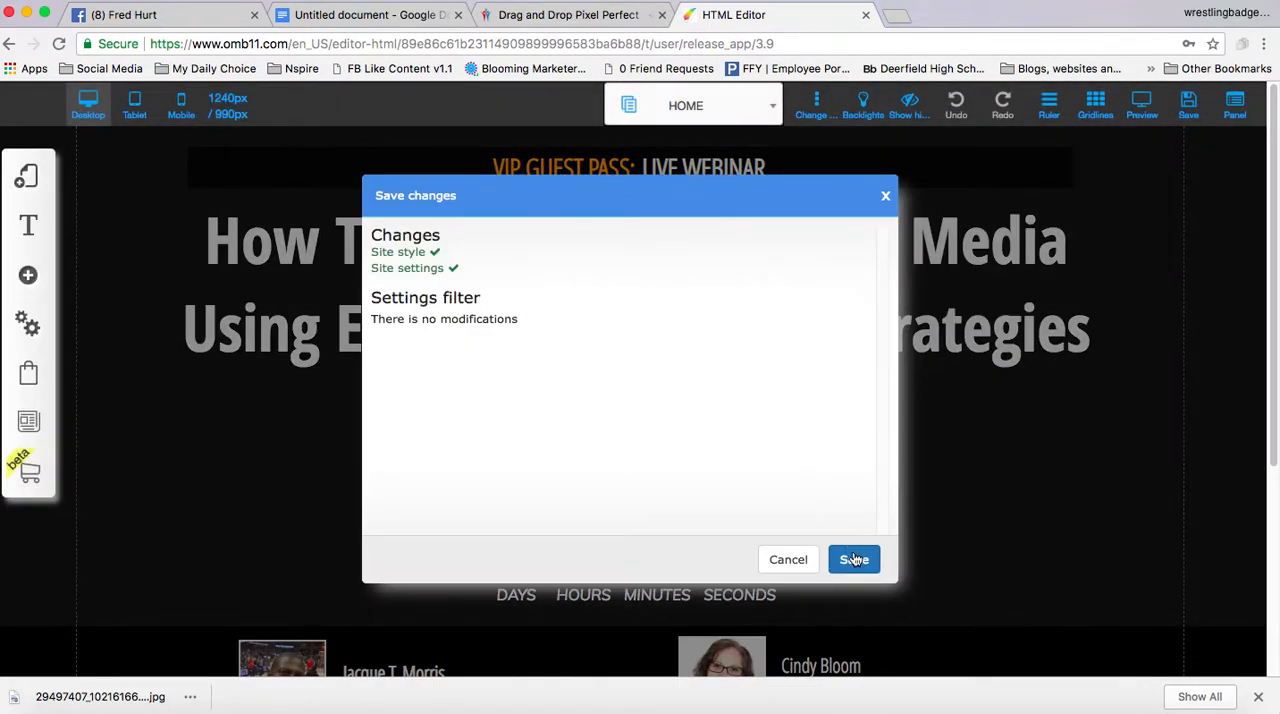
click(855, 561)
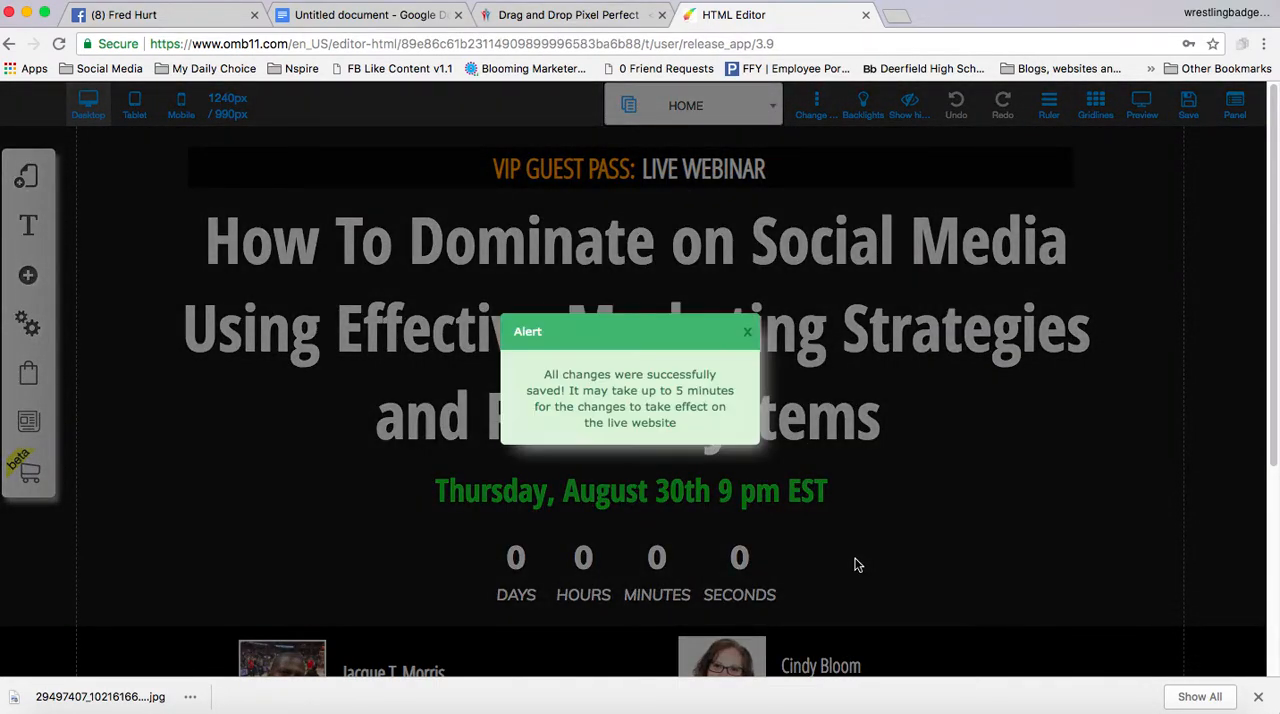
click(748, 337)
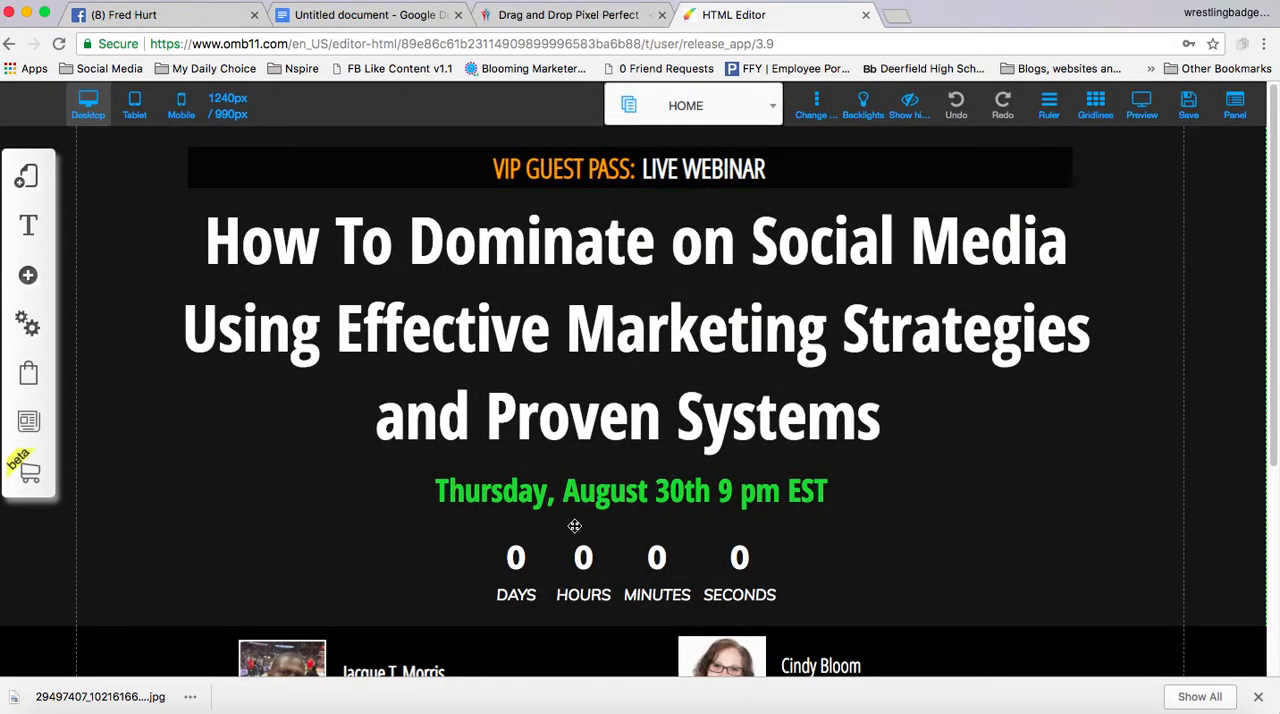
Review the Google Docs checklist for the webinar's date, time, registration link and items to change out
scroll(575, 526, down, 1)
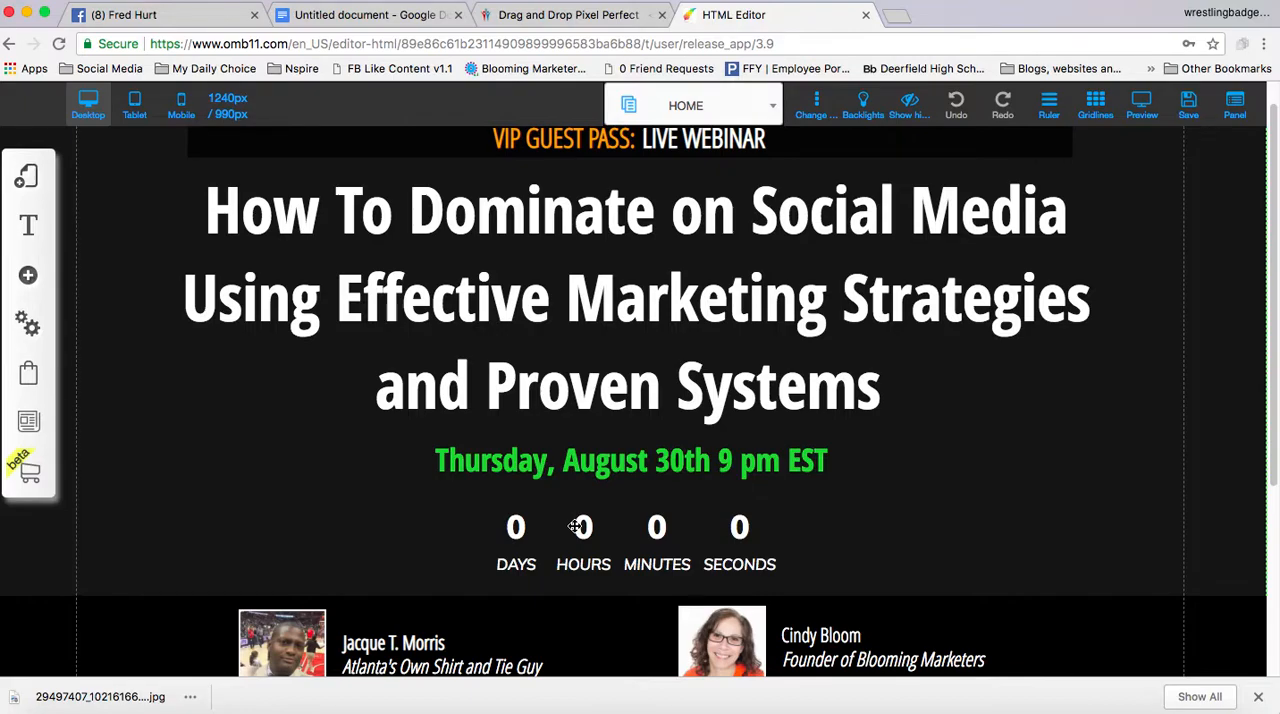
scroll(575, 526, down, 1)
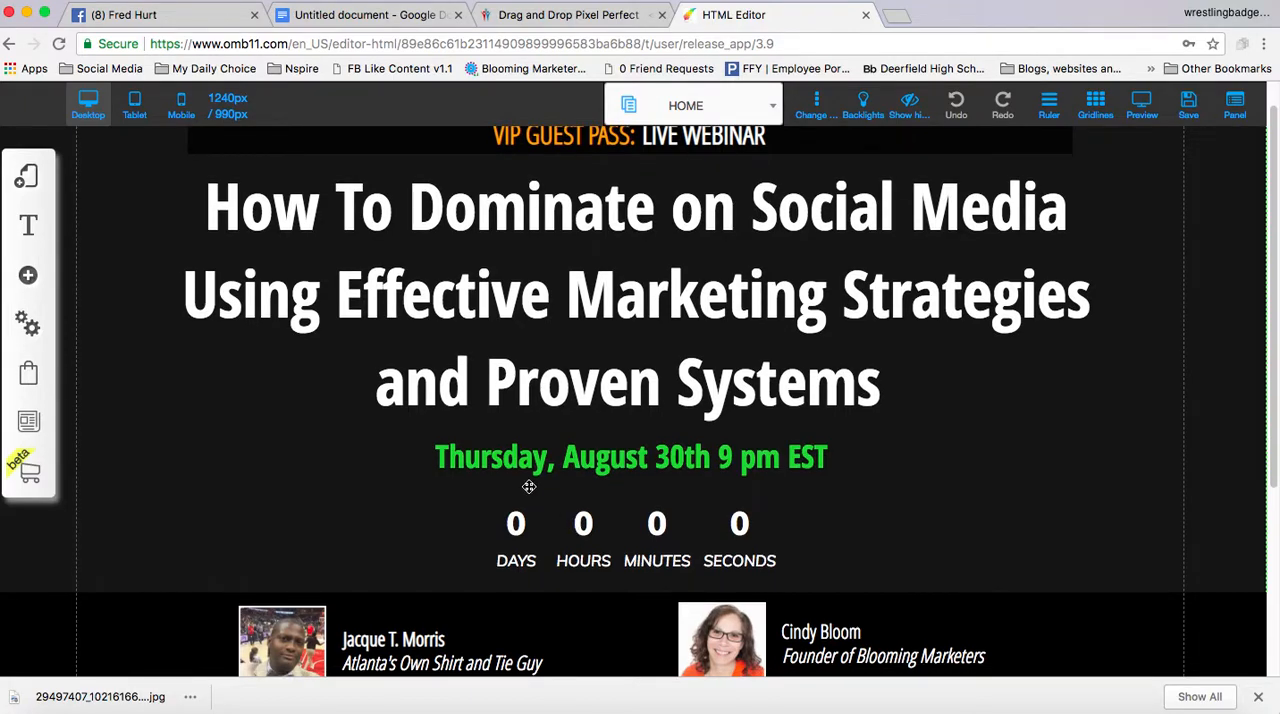
click(403, 18)
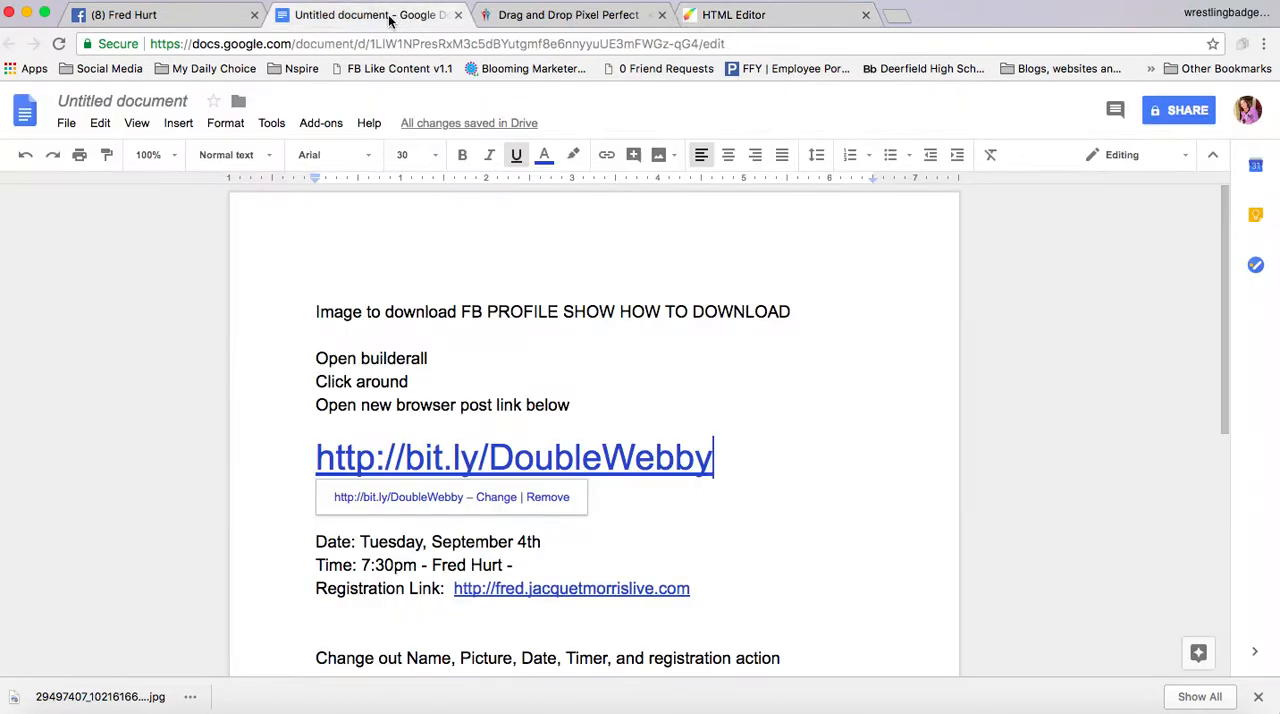
click(274, 419)
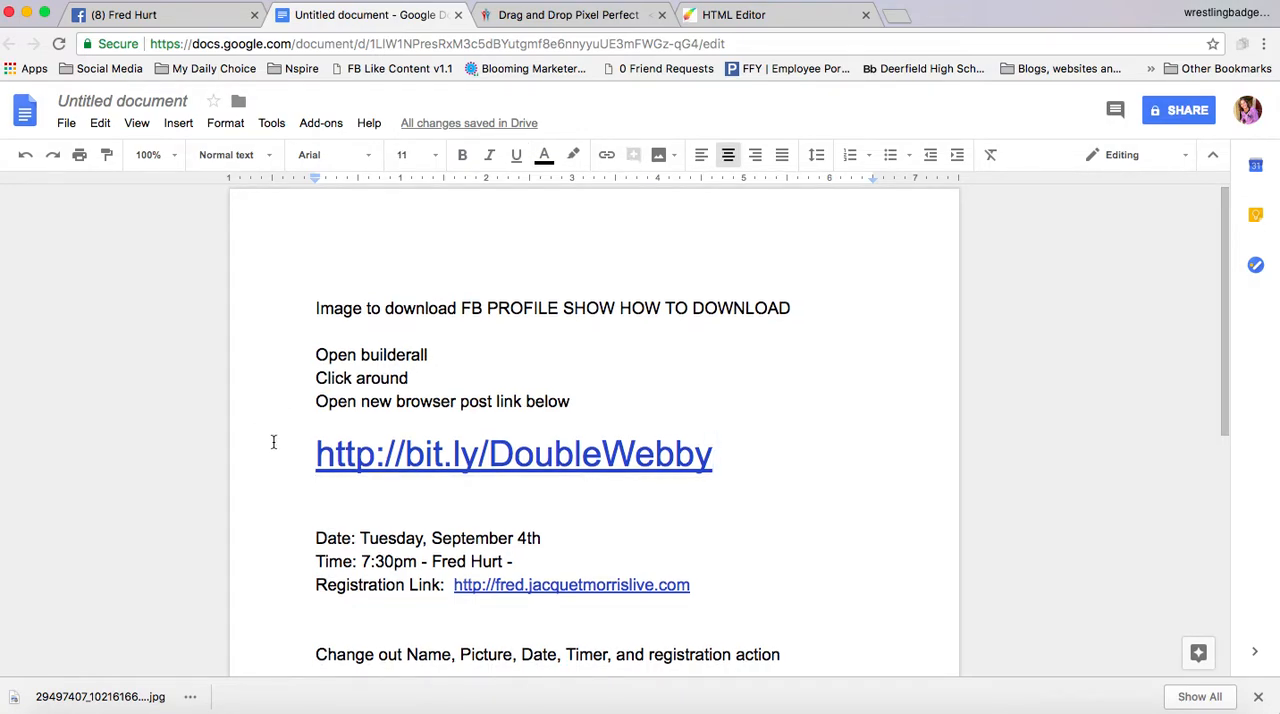
scroll(273, 441, down, 2)
scroll(441, 458, down, 1)
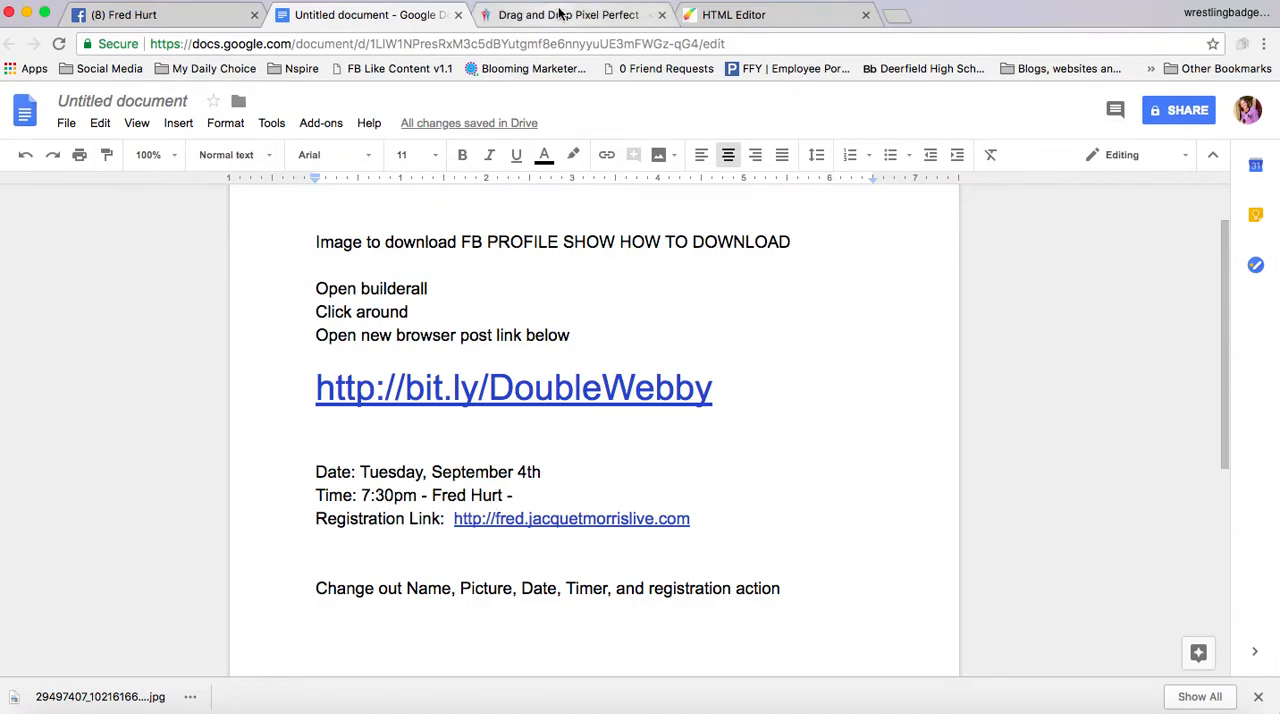
Switch to the HTML Editor and change the webinar date line's month, day and time to September 6th 7:30 pm
click(757, 16)
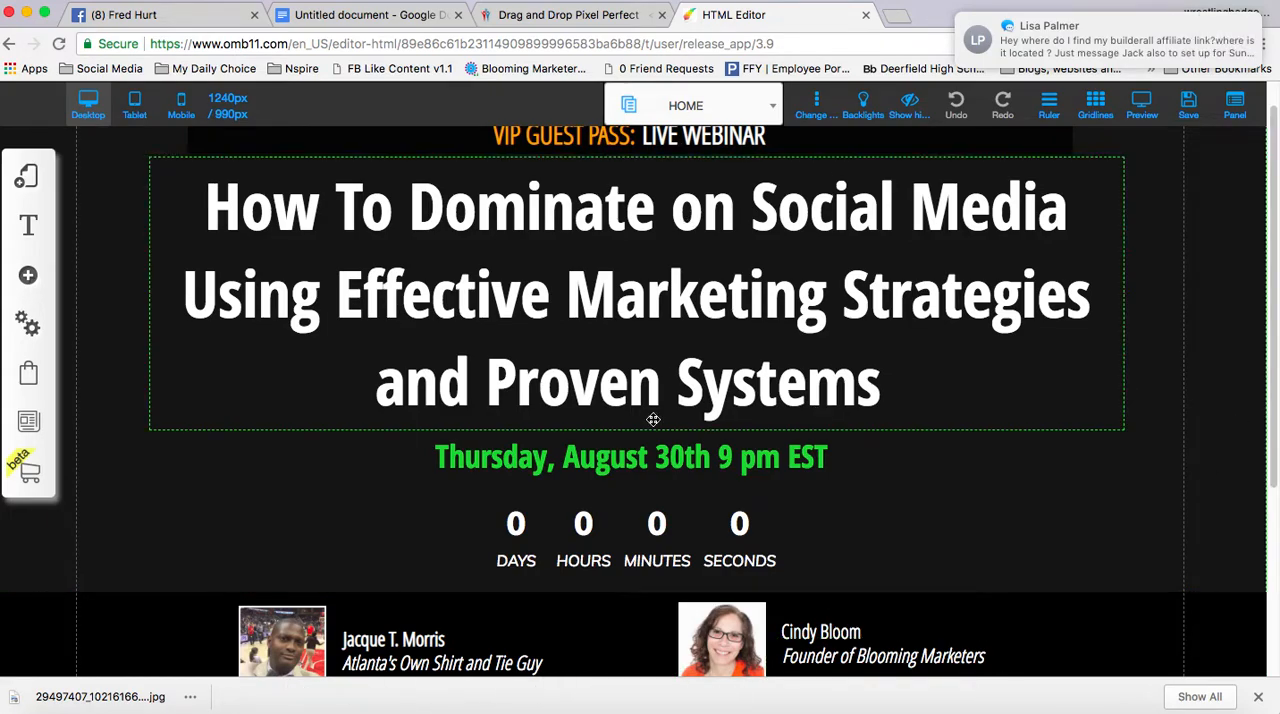
click(611, 467)
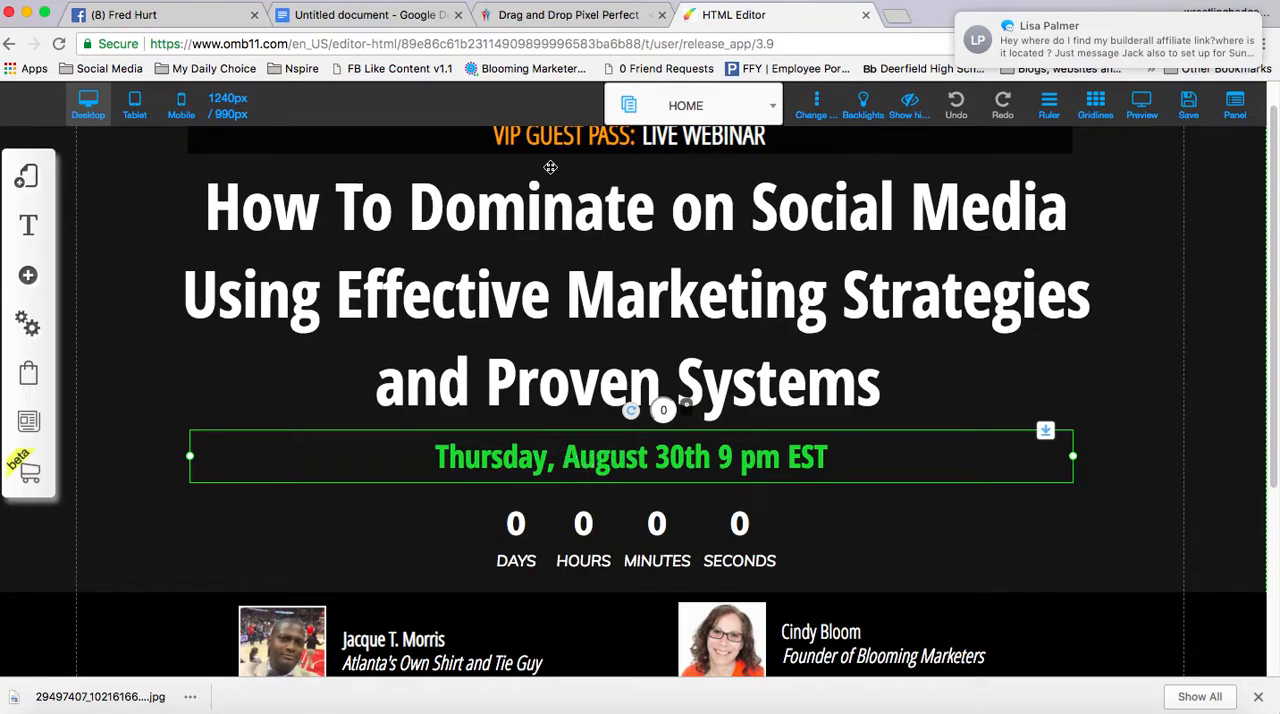
click(567, 456)
drag(567, 456, 646, 462)
text(September)
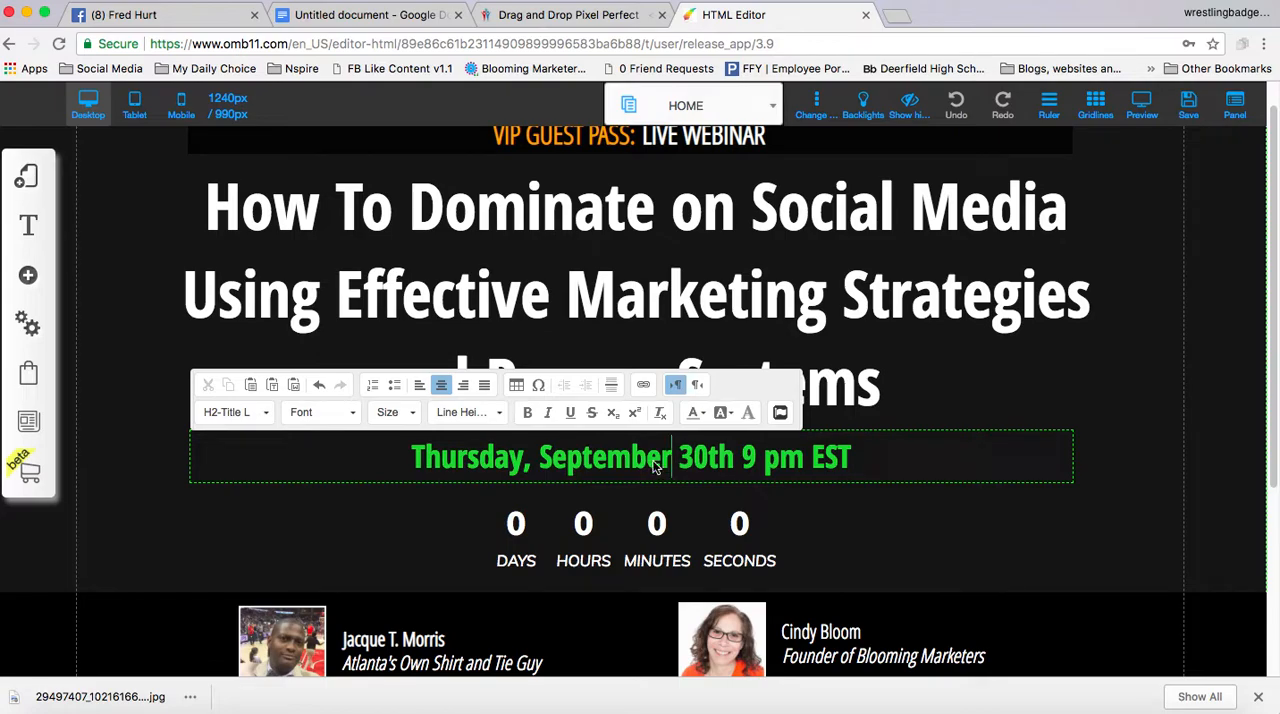
drag(709, 457, 740, 466)
text(6th 7)
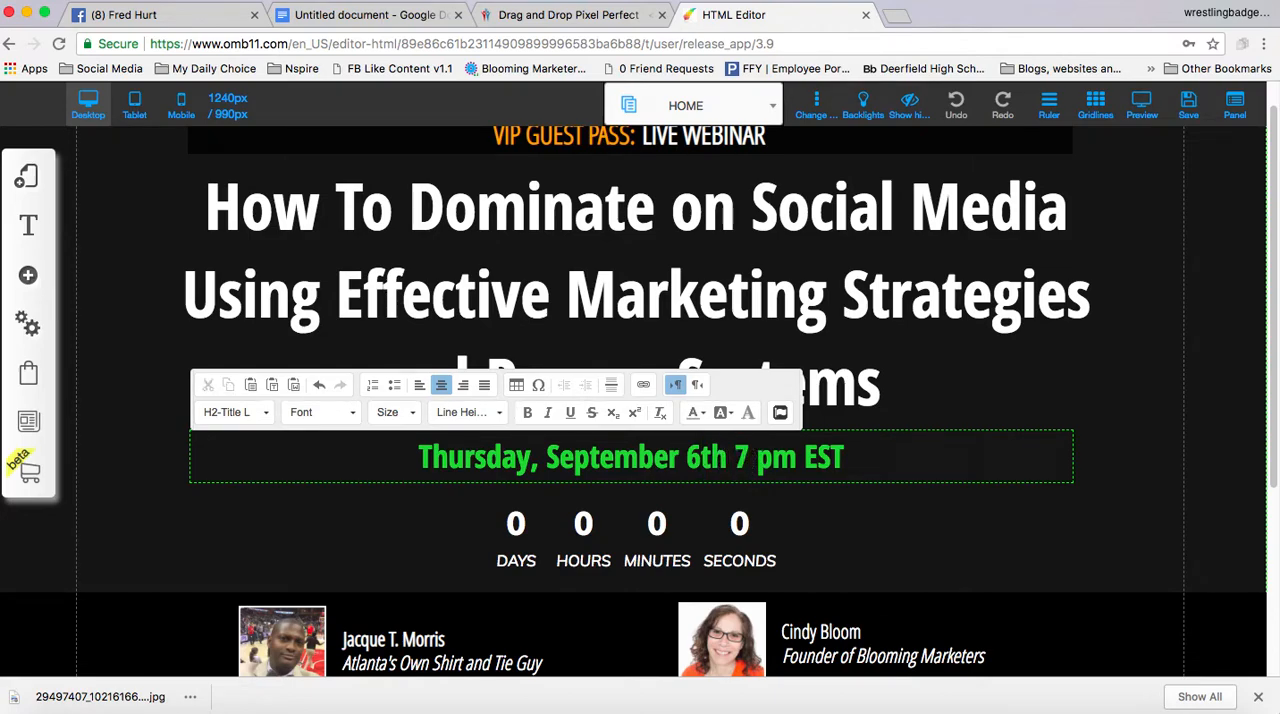
text(:30)
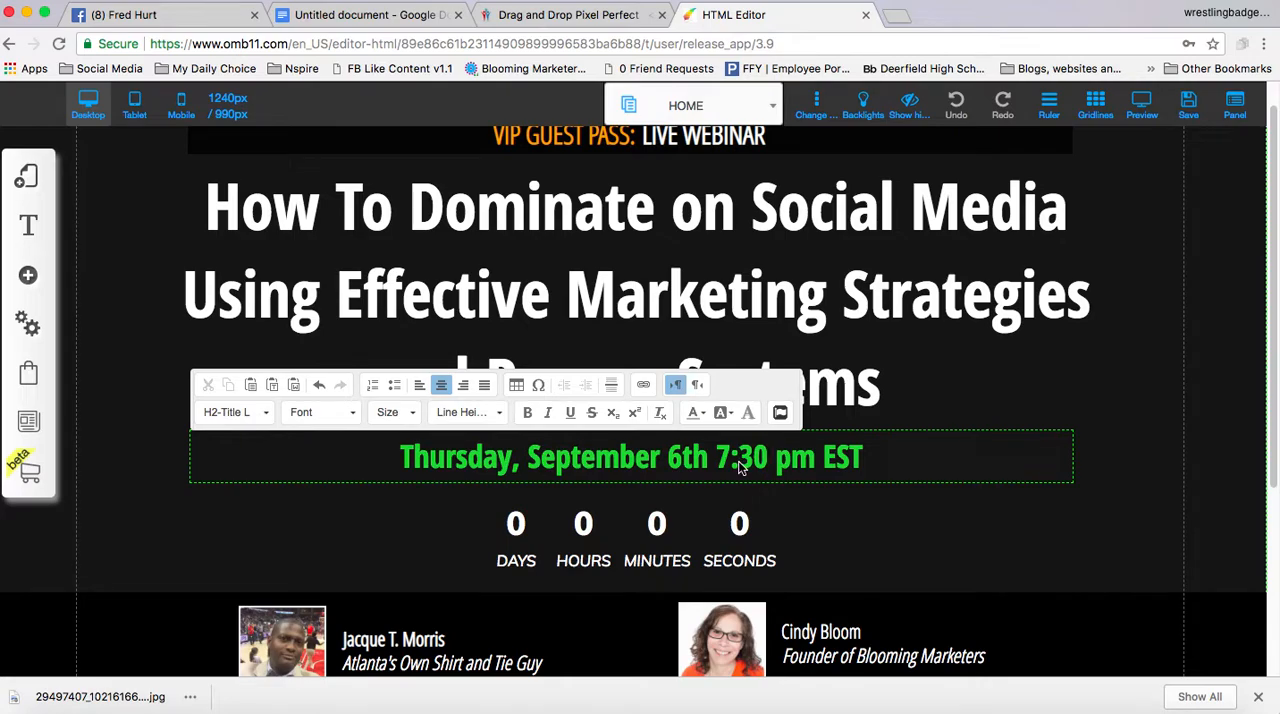
Check the date in the Google Docs checklist and correct the page's date line to Tuesday, September 4th
click(366, 16)
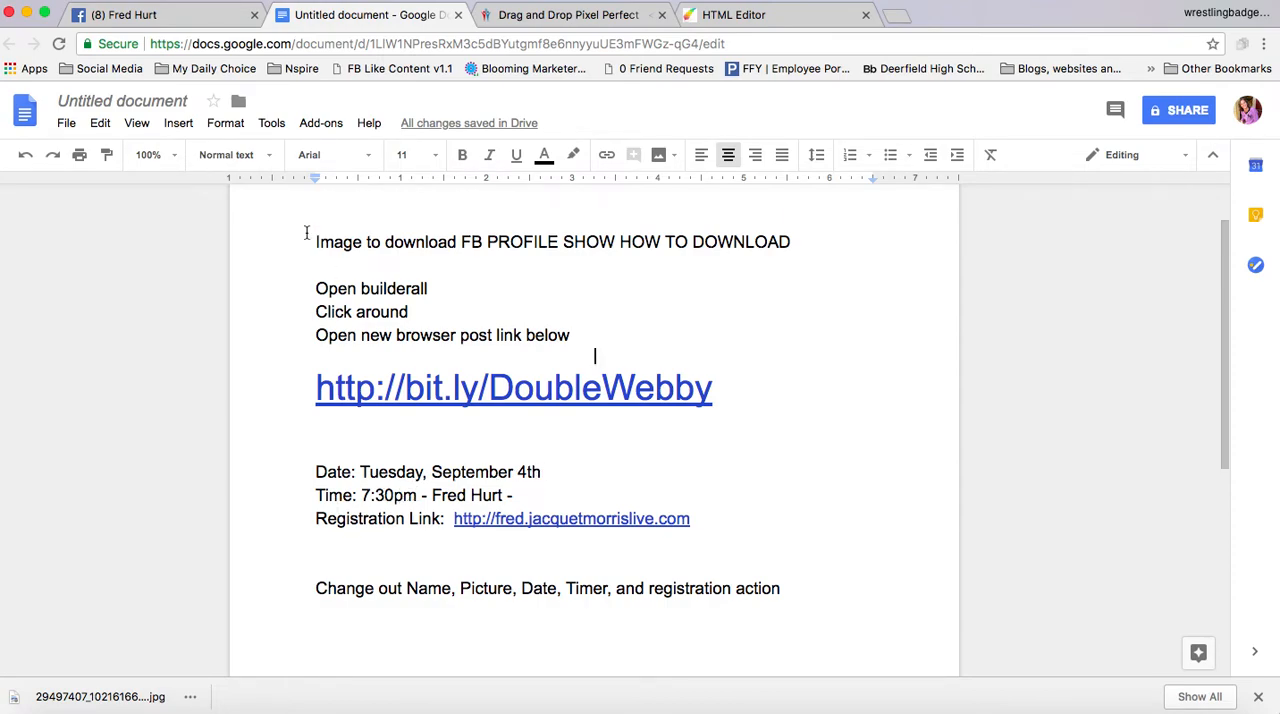
click(716, 20)
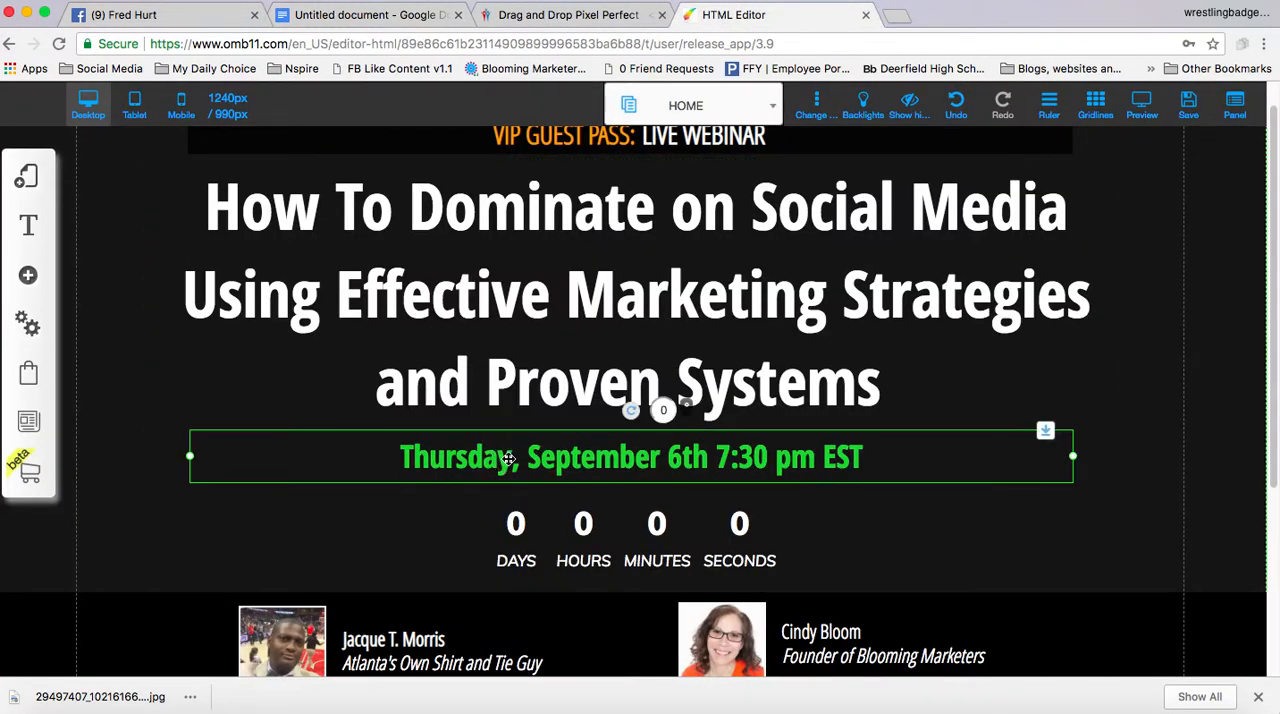
double_click(508, 458)
click(497, 460)
drag(508, 458, 419, 463)
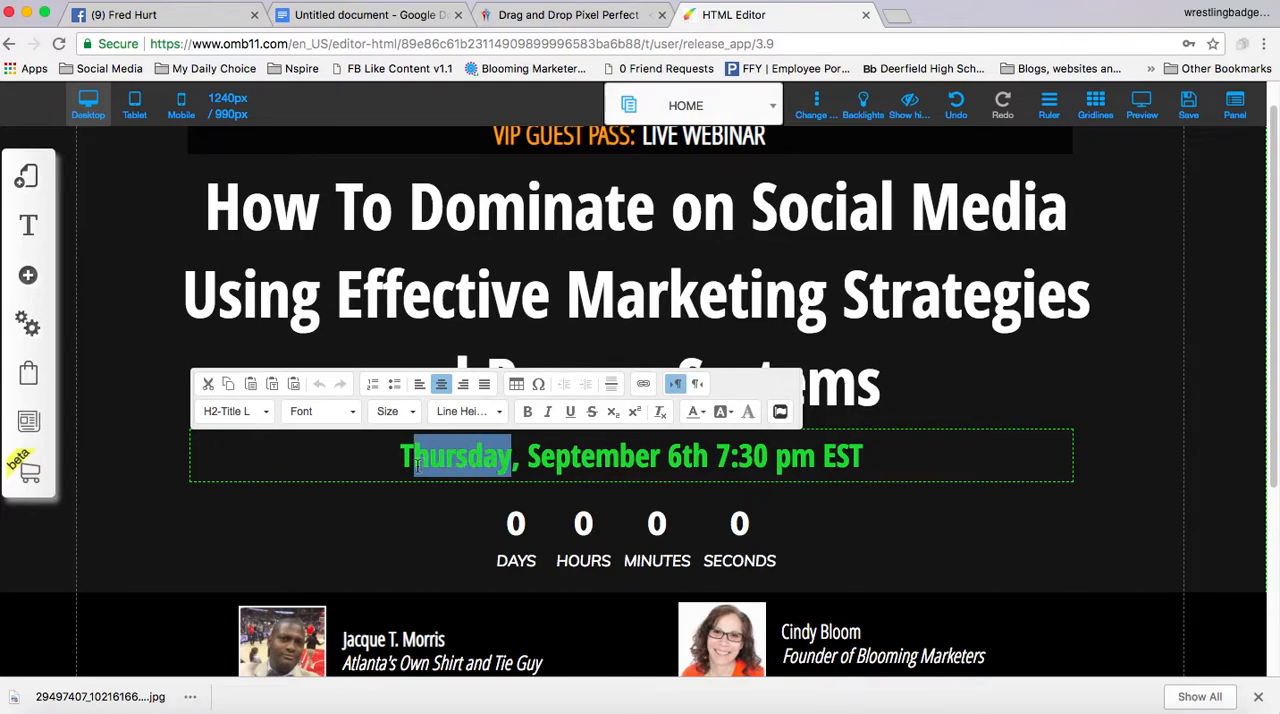
text(uesday)
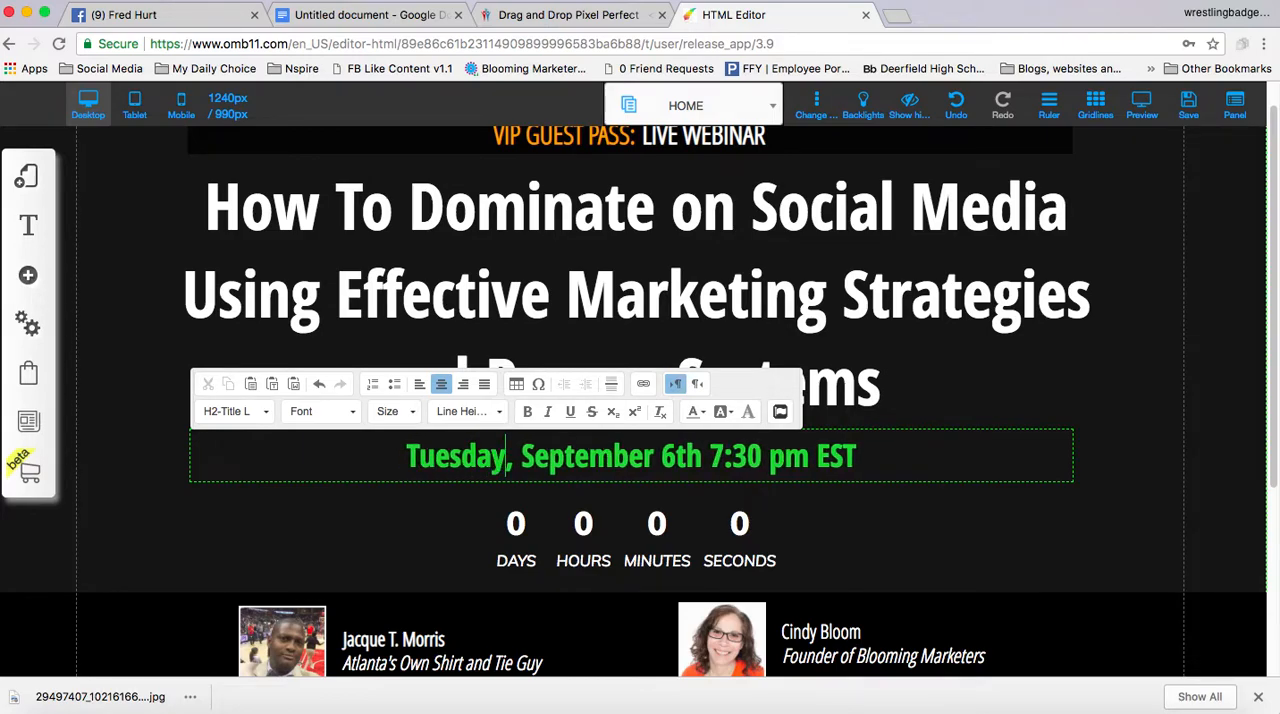
drag(675, 457, 667, 457)
text(4)
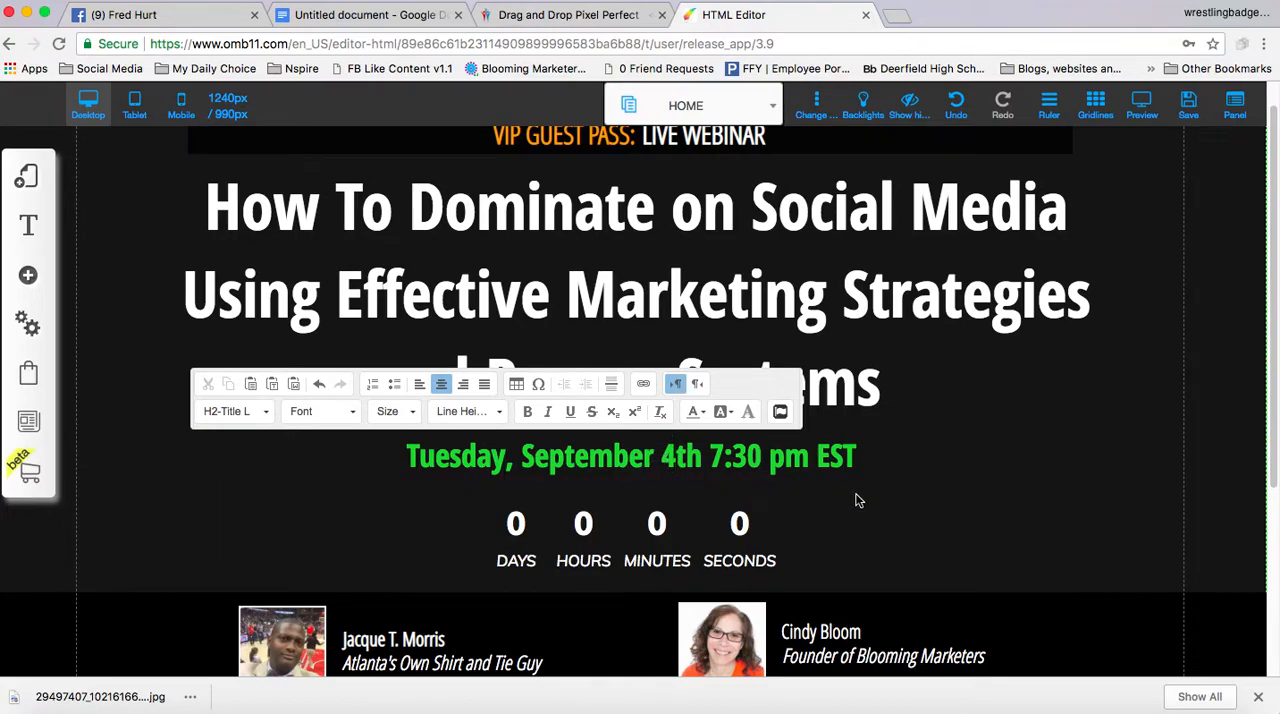
Save the HOME page with the new webinar date and dismiss the alert
click(1189, 110)
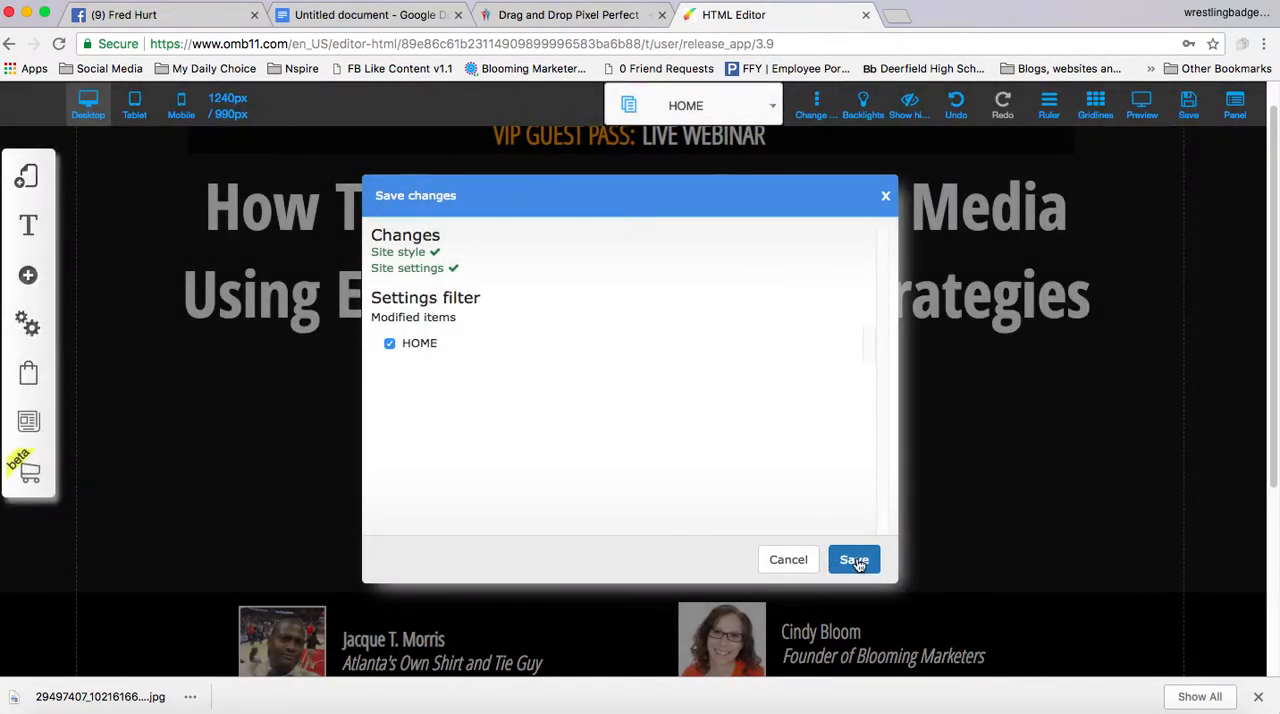
click(932, 557)
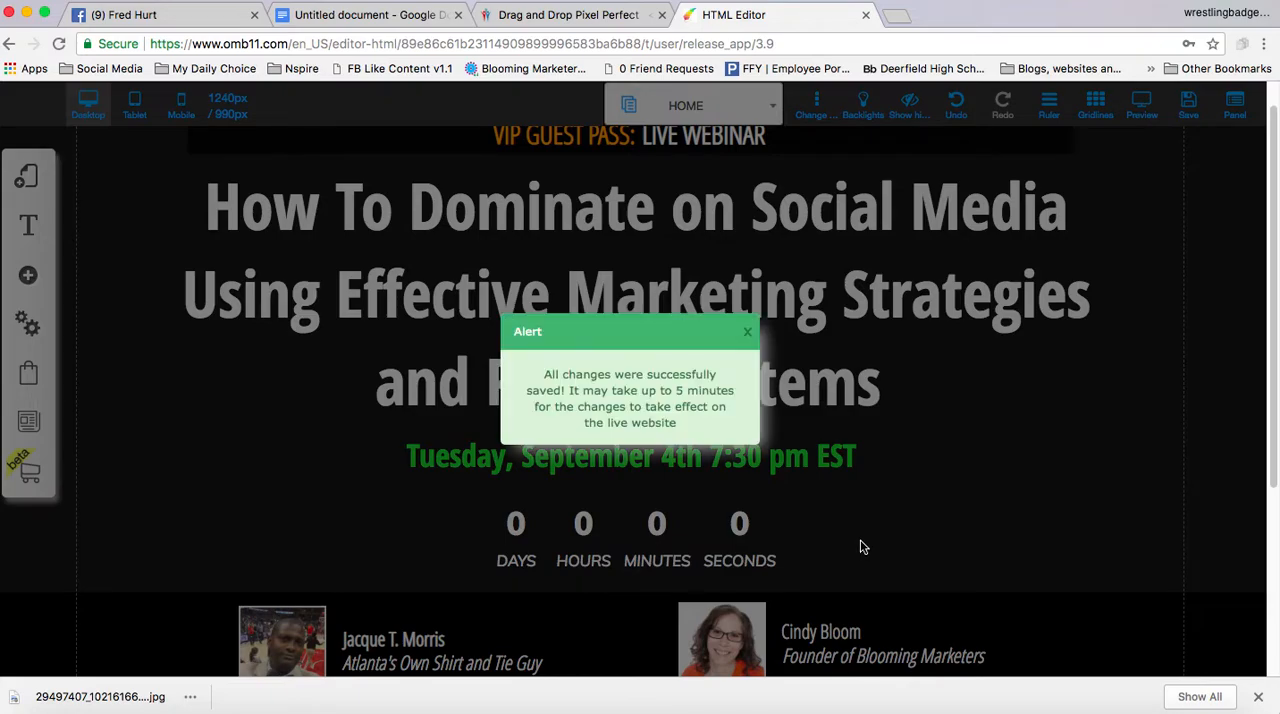
click(747, 332)
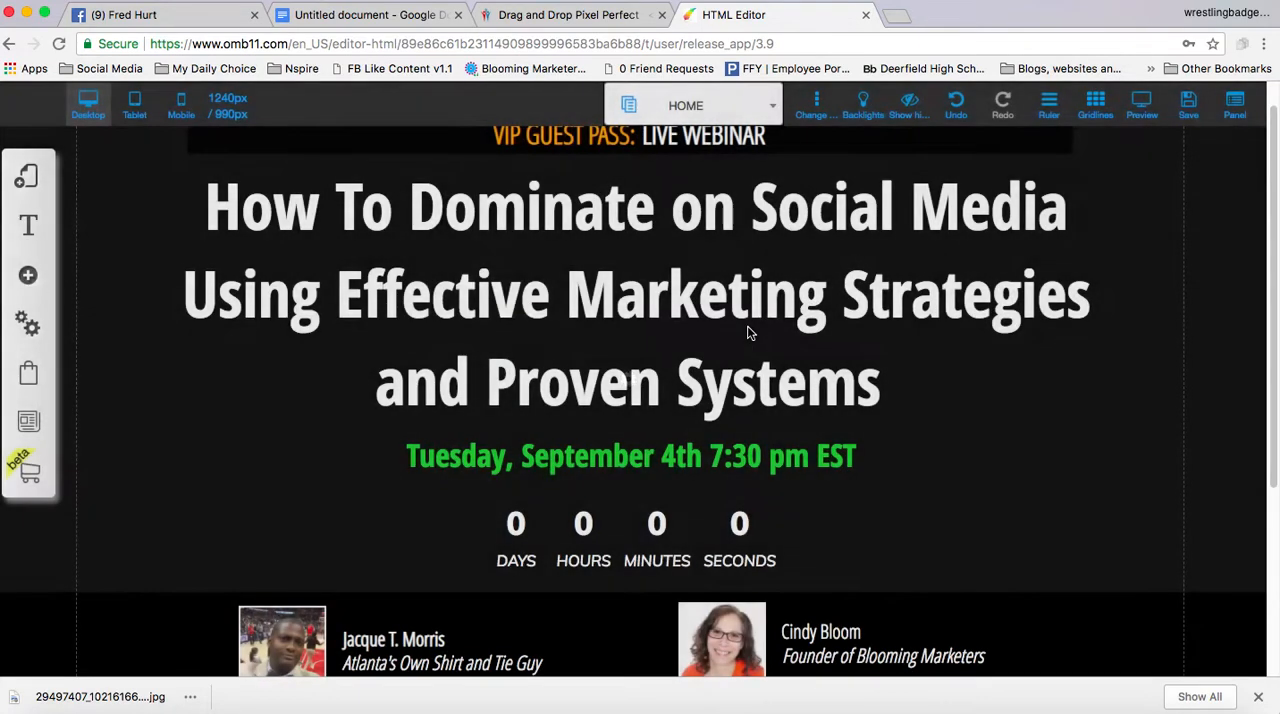
Open the countdown timer's settings for editing and set its final date to 09/04/2018
scroll(763, 366, down, 2)
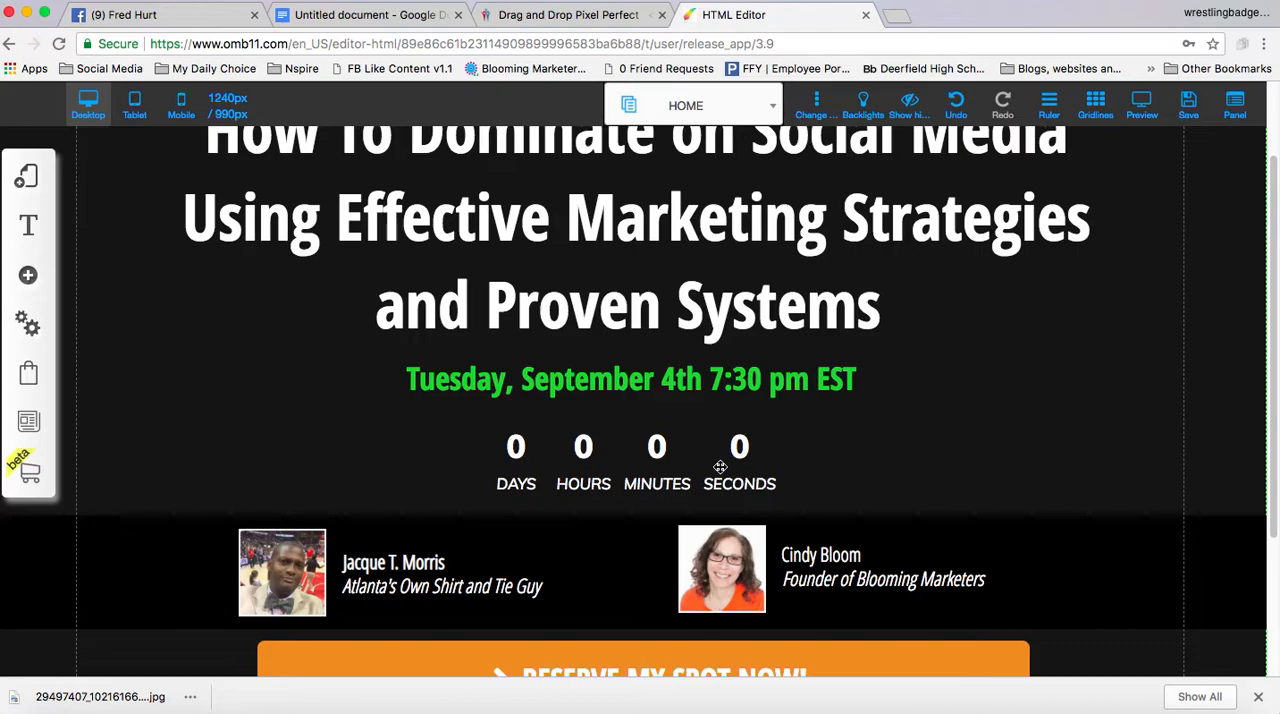
click(718, 463)
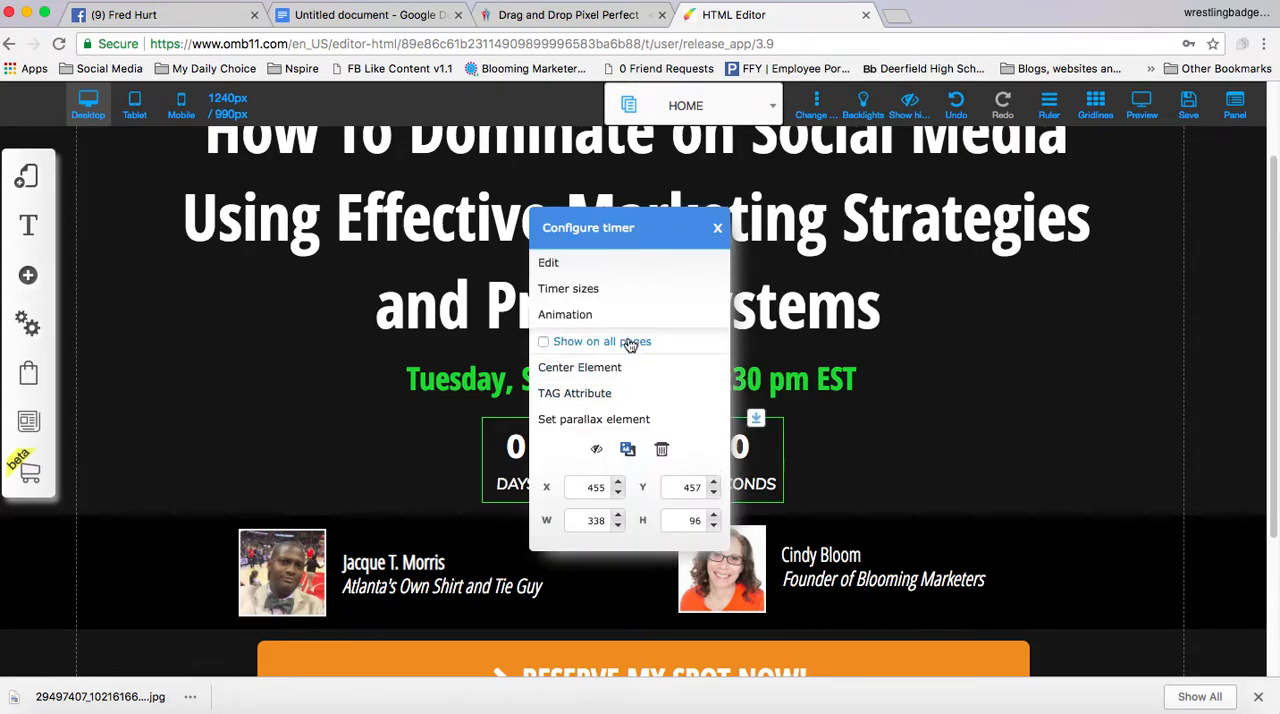
click(581, 266)
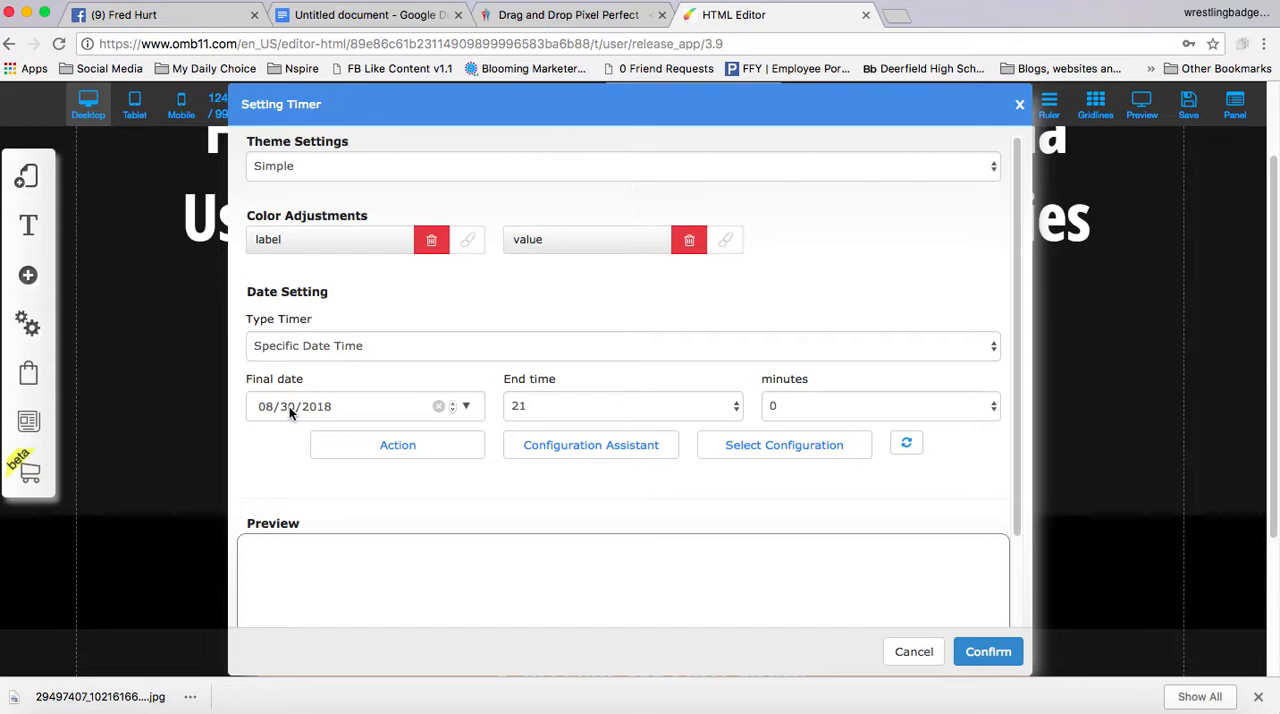
click(264, 408)
text(9)
Set the timer's end time to 19 hours and 30 minutes and confirm the timer settings
click(589, 405)
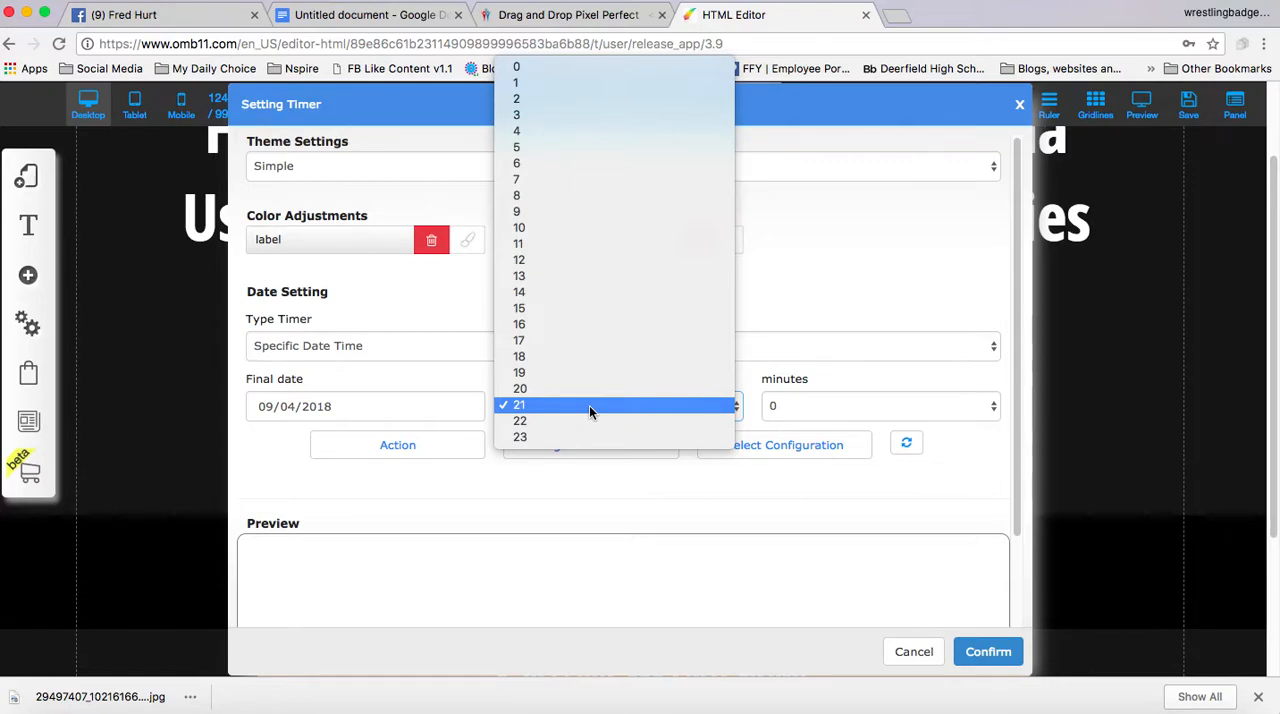
click(588, 373)
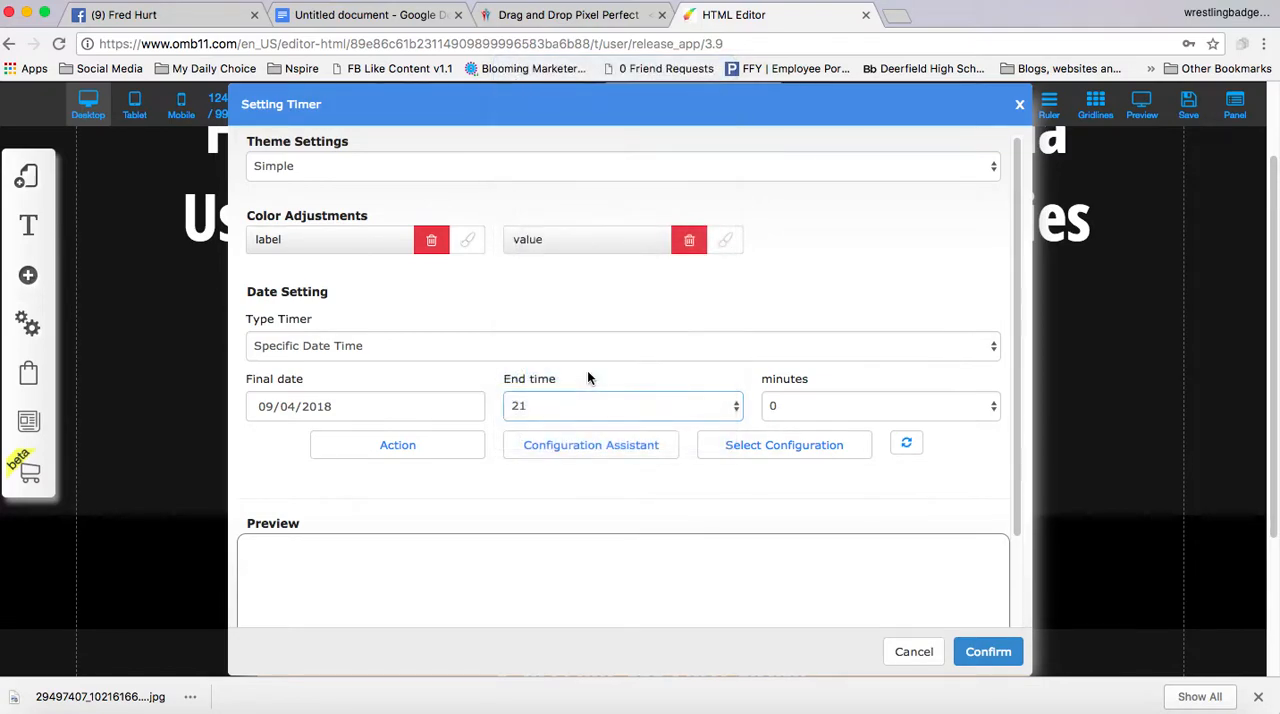
click(855, 408)
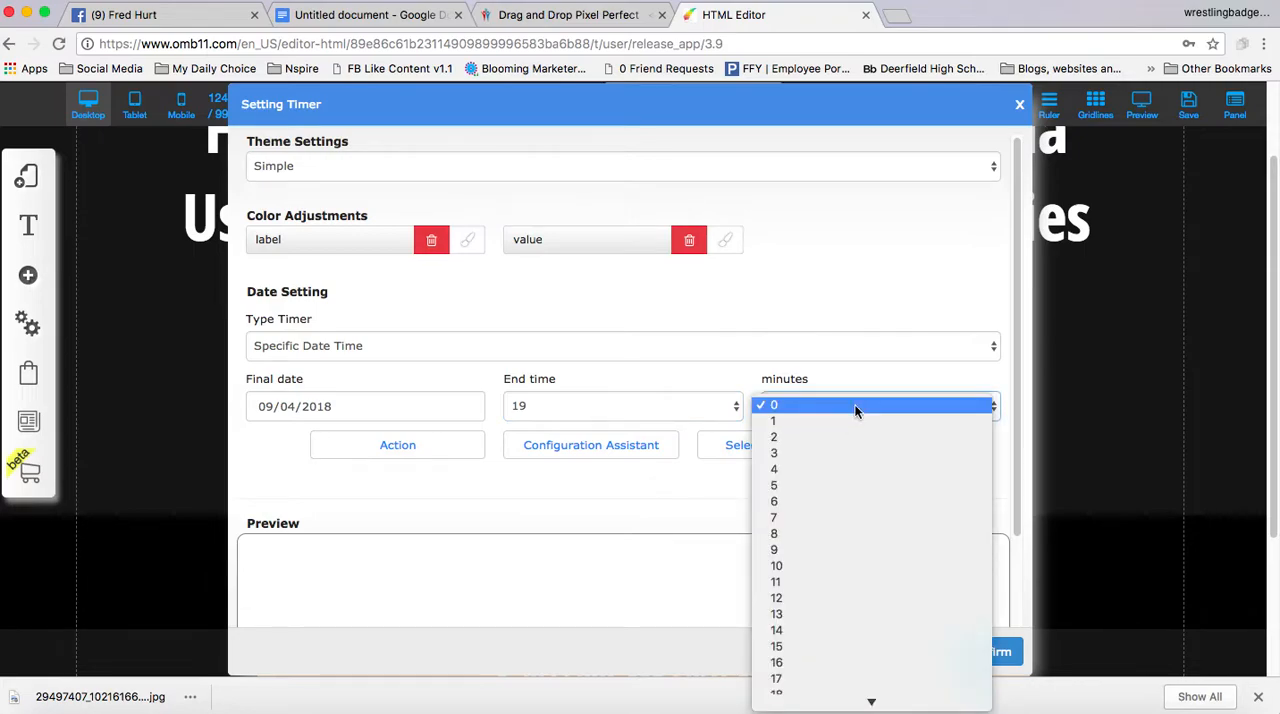
scroll(866, 568, down, 3)
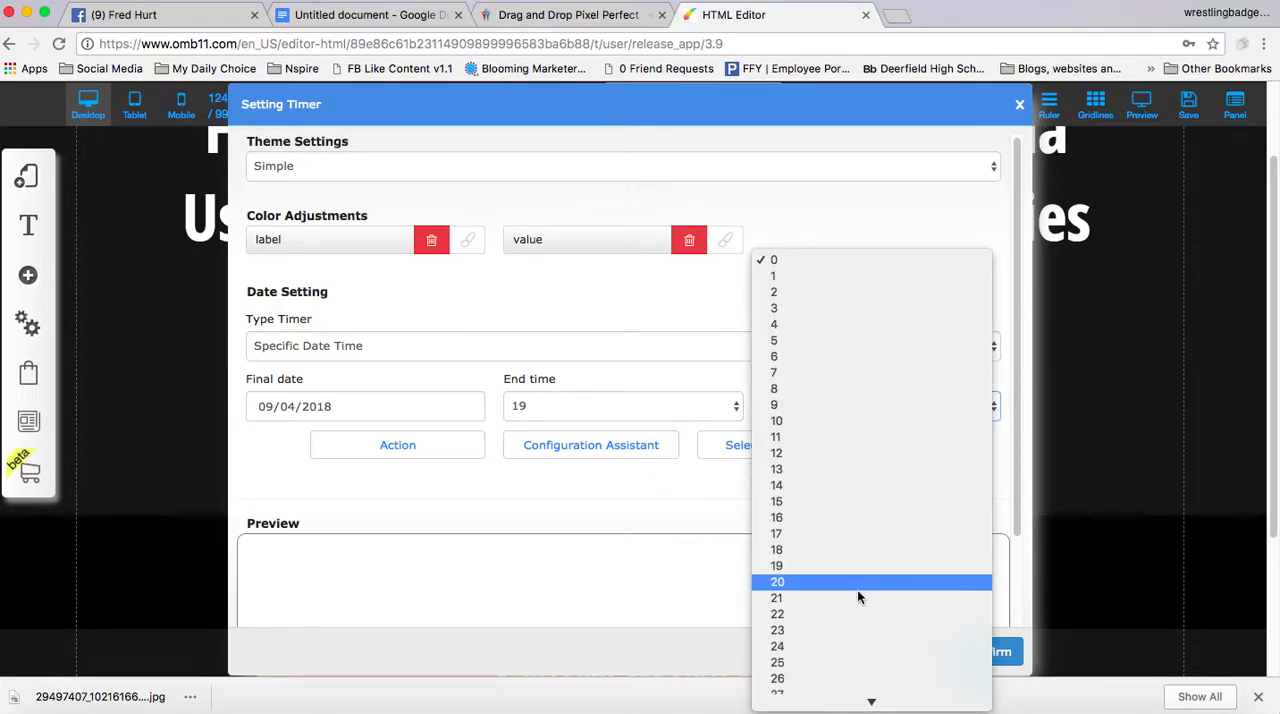
scroll(856, 672, down, 2)
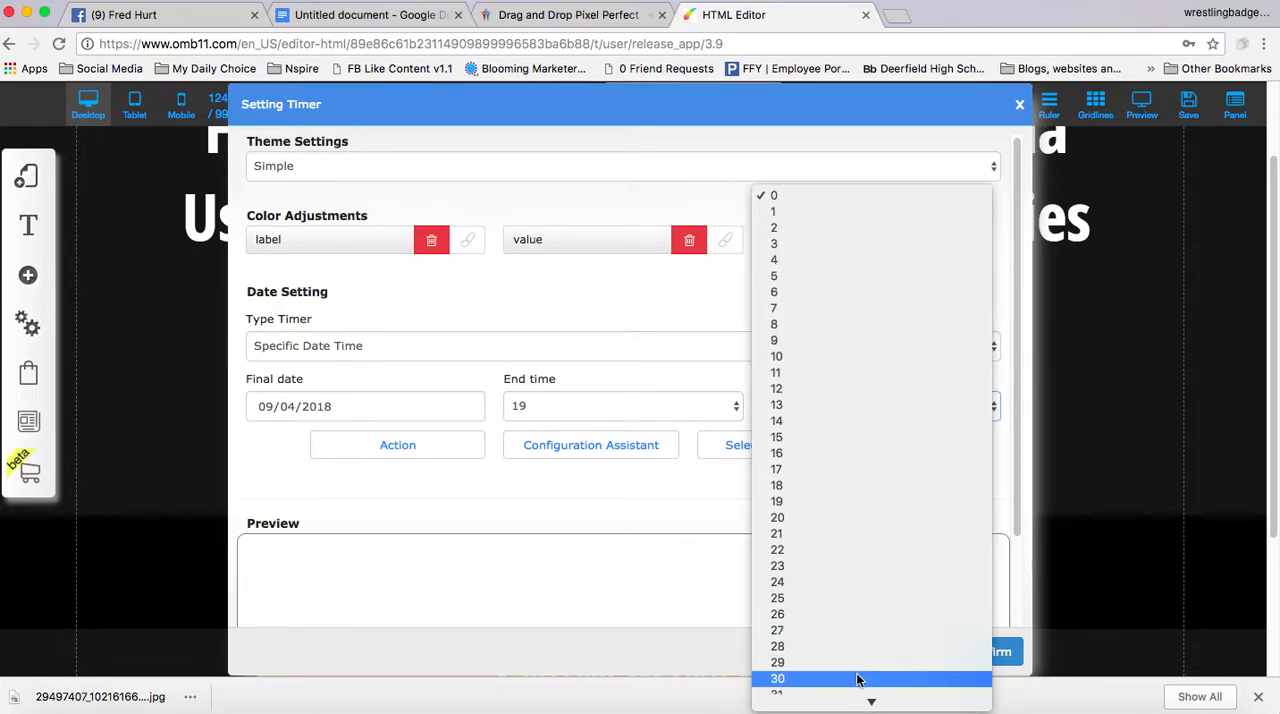
click(857, 679)
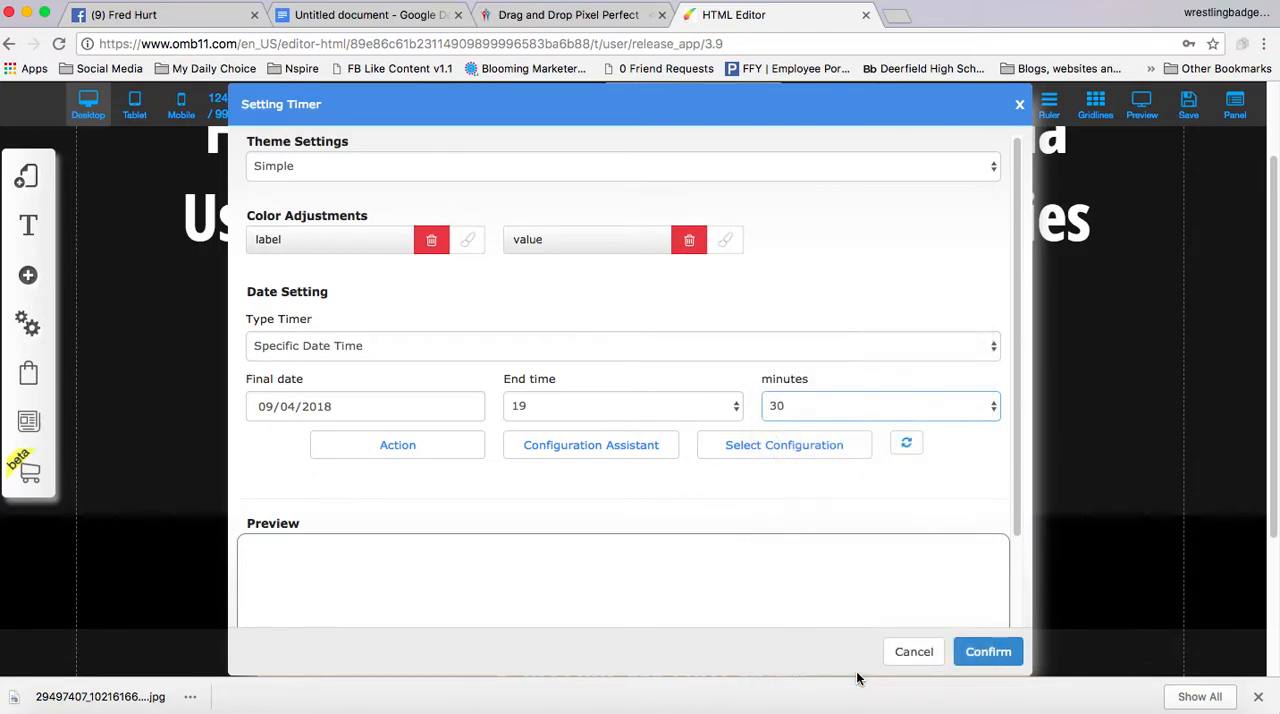
click(988, 653)
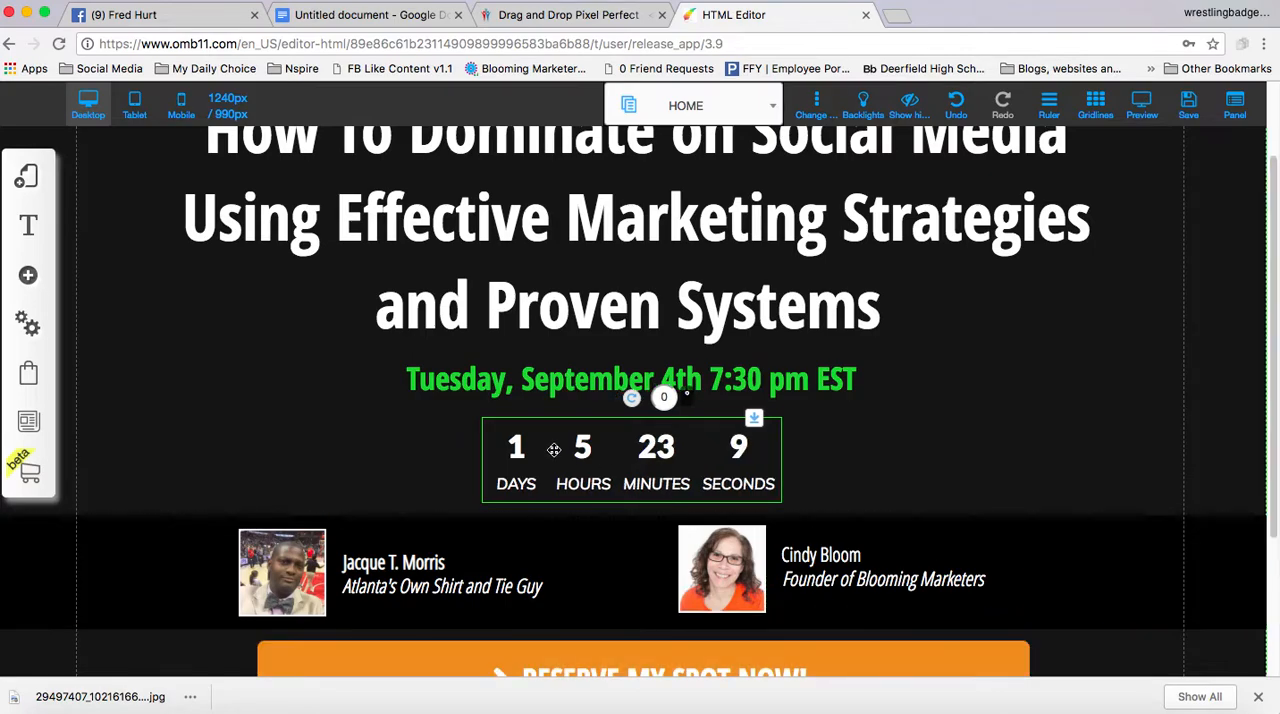
Save the HOME page with the updated countdown timer and close the alert
scroll(555, 451, down, 1)
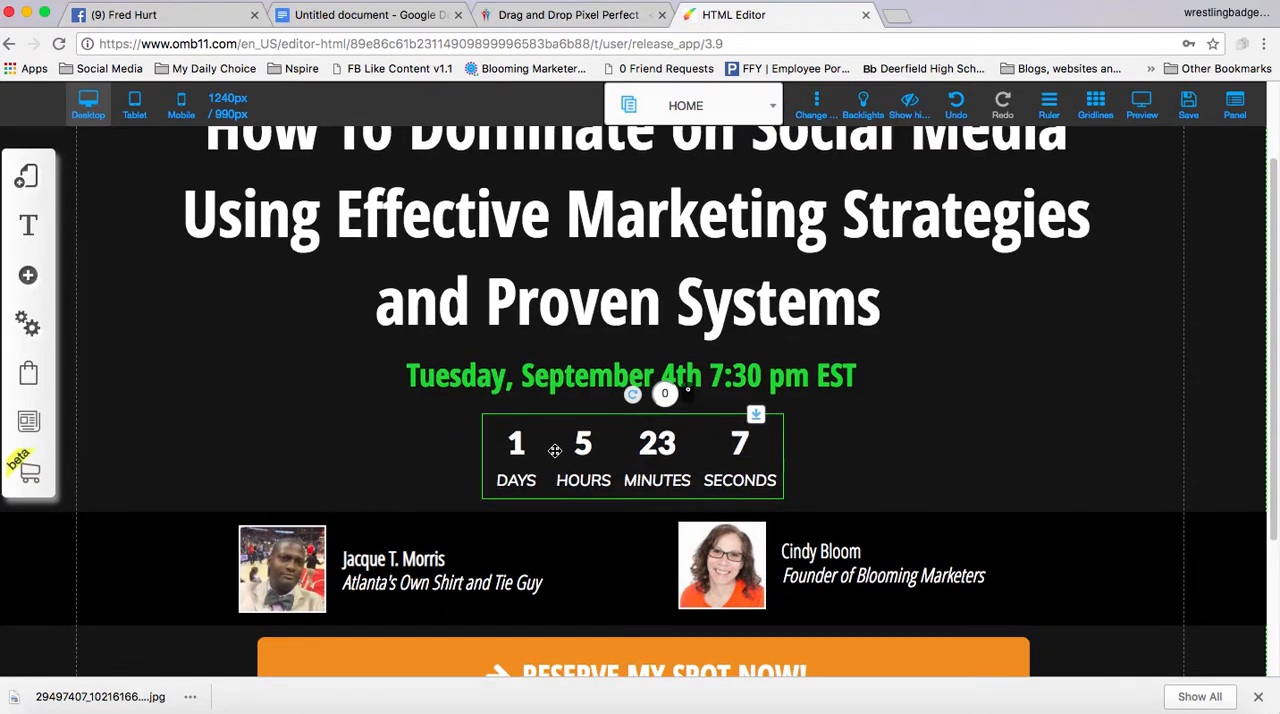
click(1199, 124)
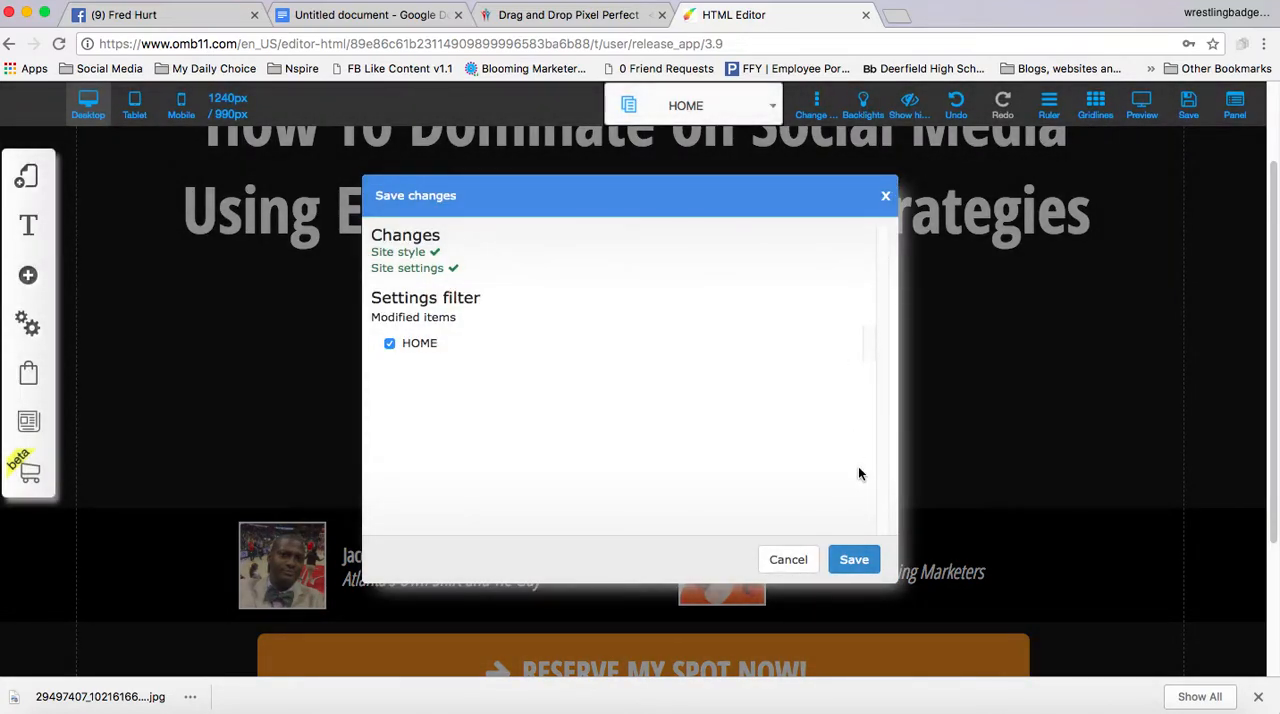
click(854, 560)
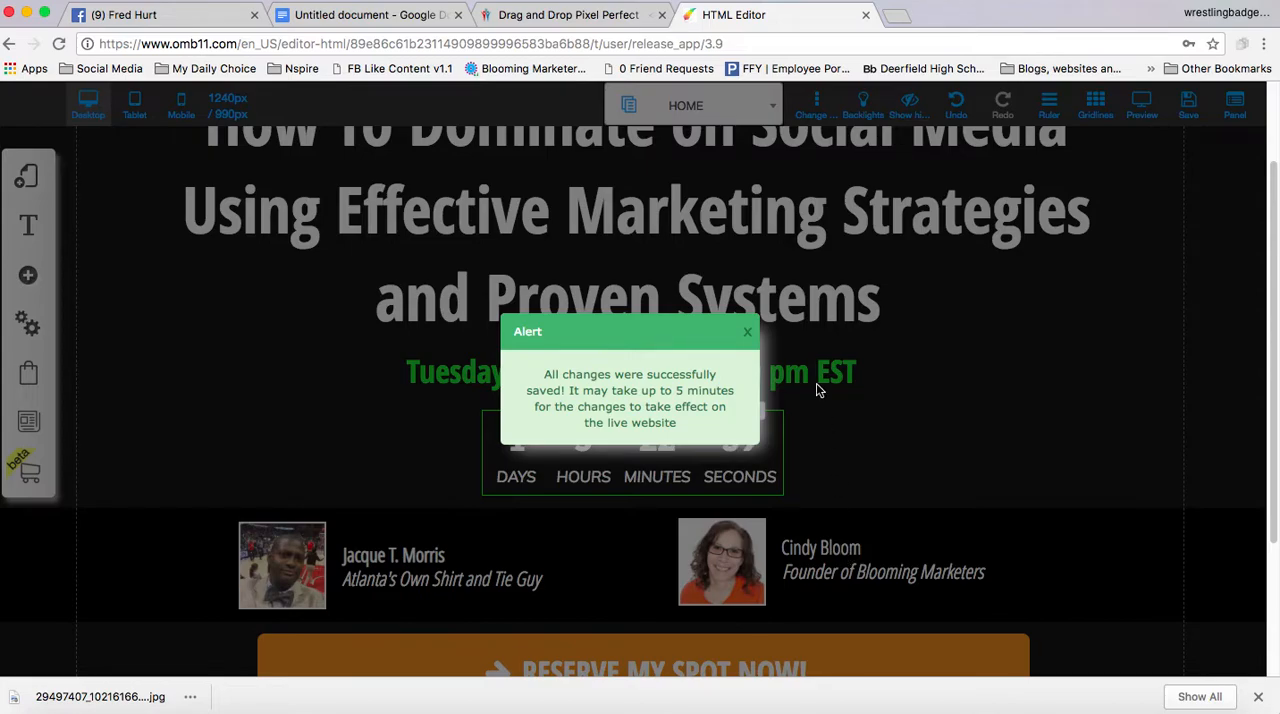
click(748, 332)
Go to the Google Docs checklist and select the registration link intended for the Reserve My Spot Now button
scroll(715, 352, down, 1)
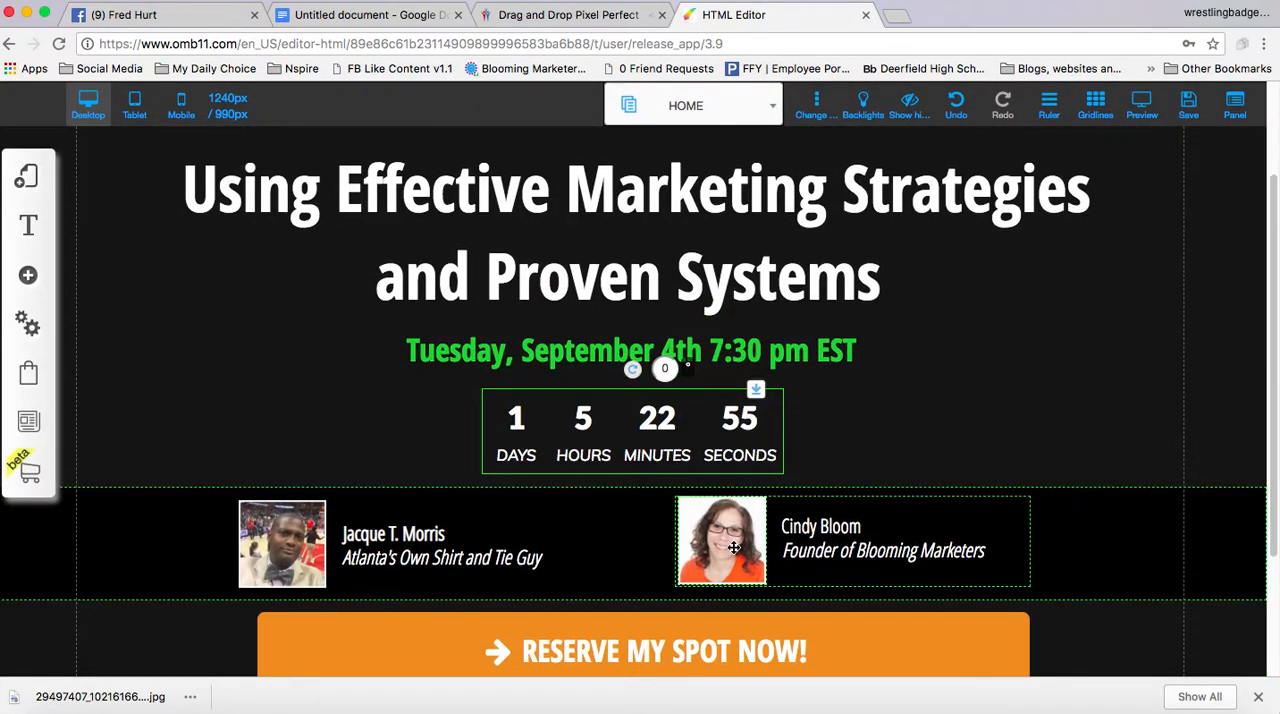
scroll(737, 550, down, 3)
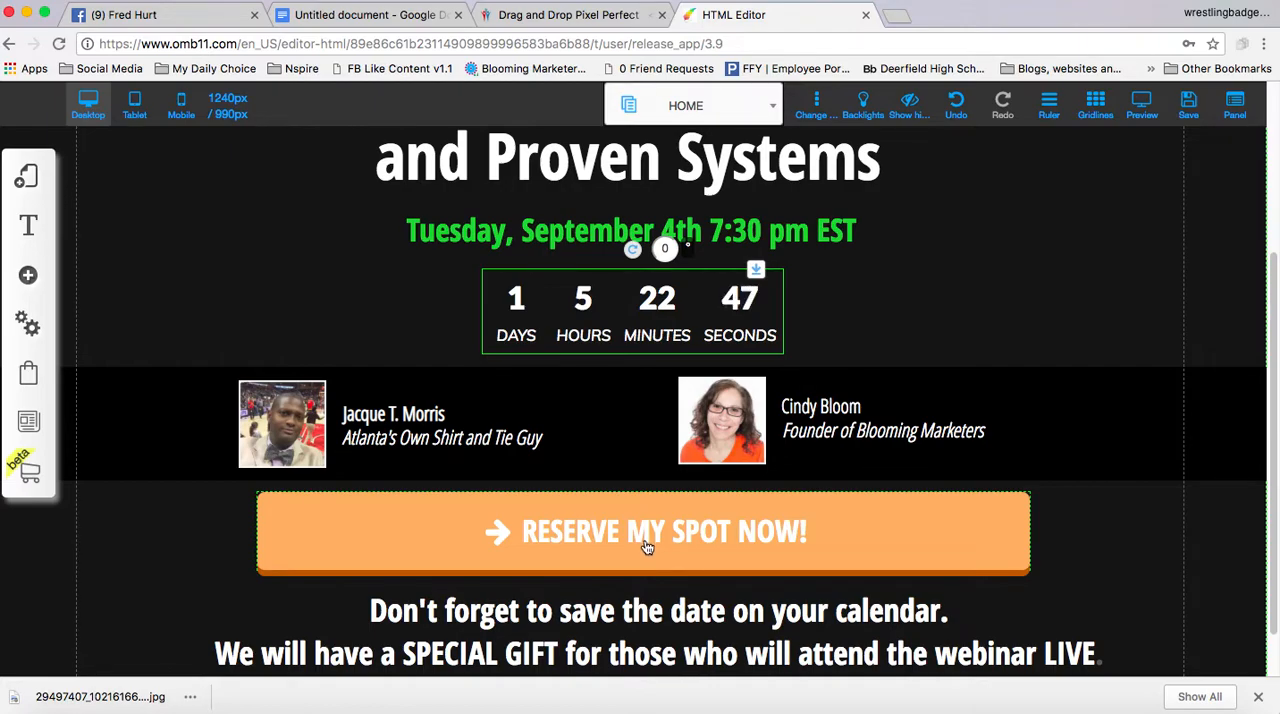
click(333, 20)
drag(699, 521, 455, 515)
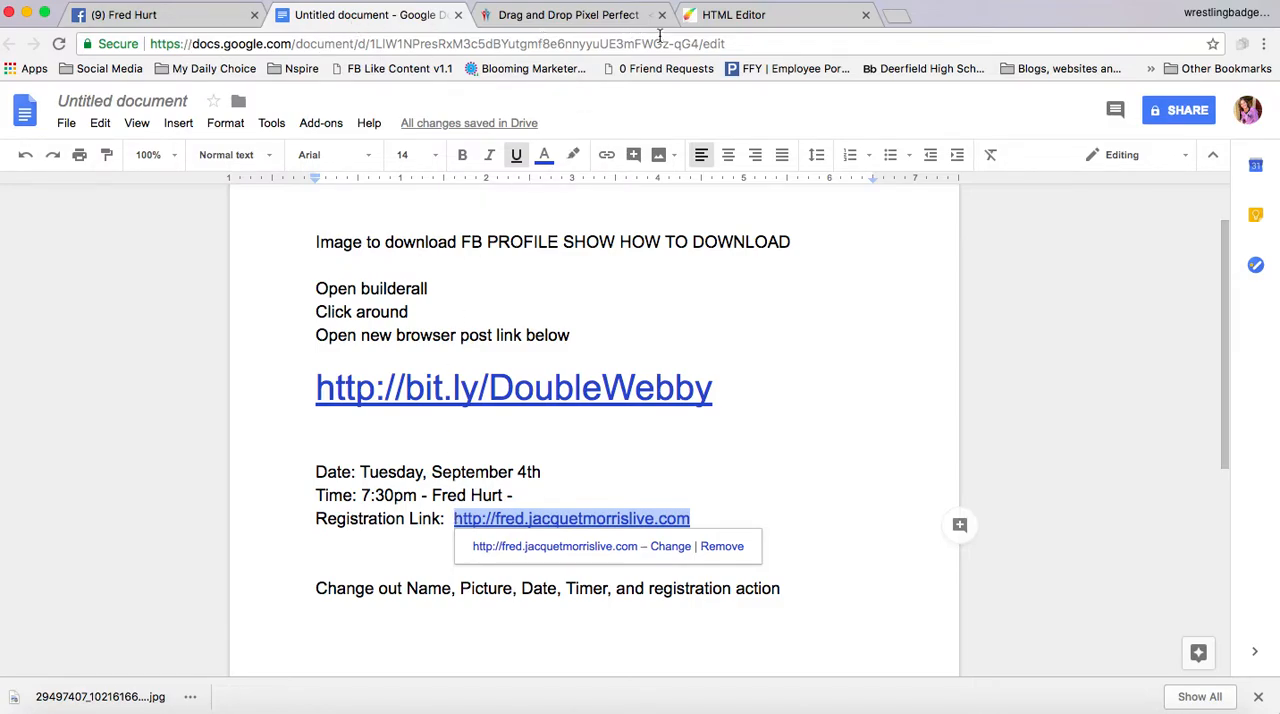
In the HTML Editor, set the Reserve My Spot Now button's web link action to the checklist's registration address by adding the host's subdomain, and confirm
click(729, 12)
scroll(631, 536, down, 1)
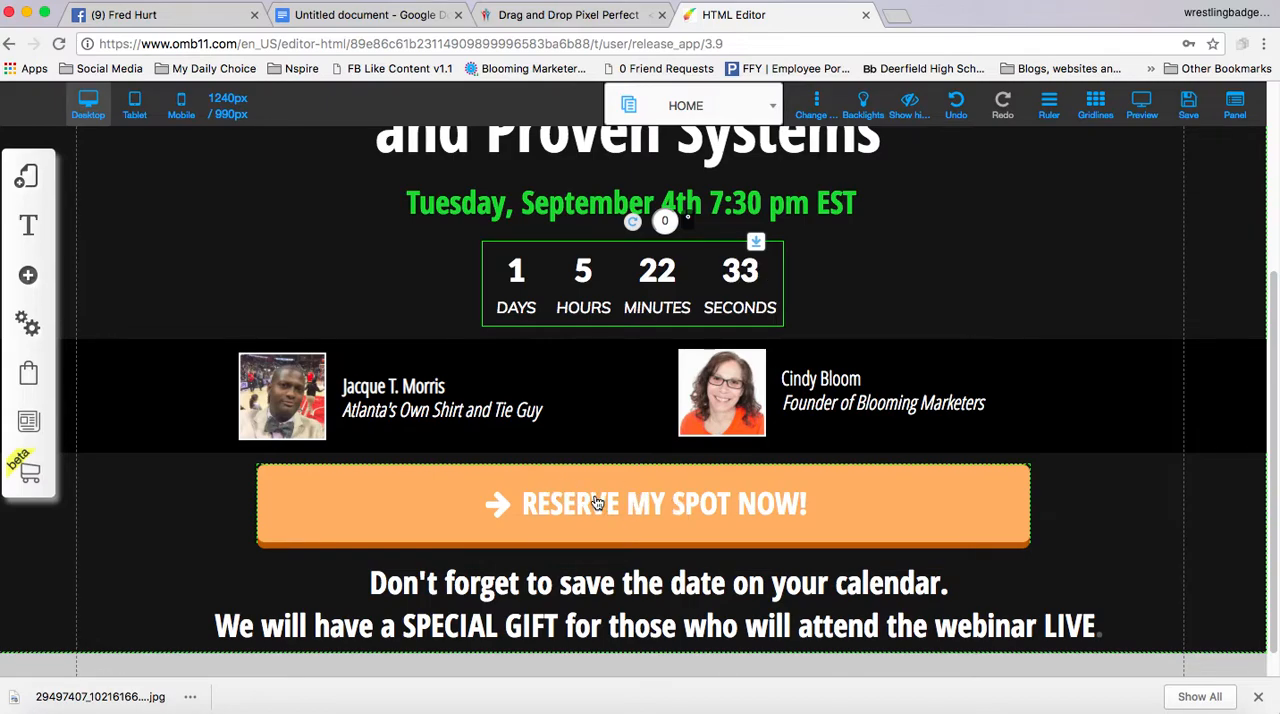
click(596, 502)
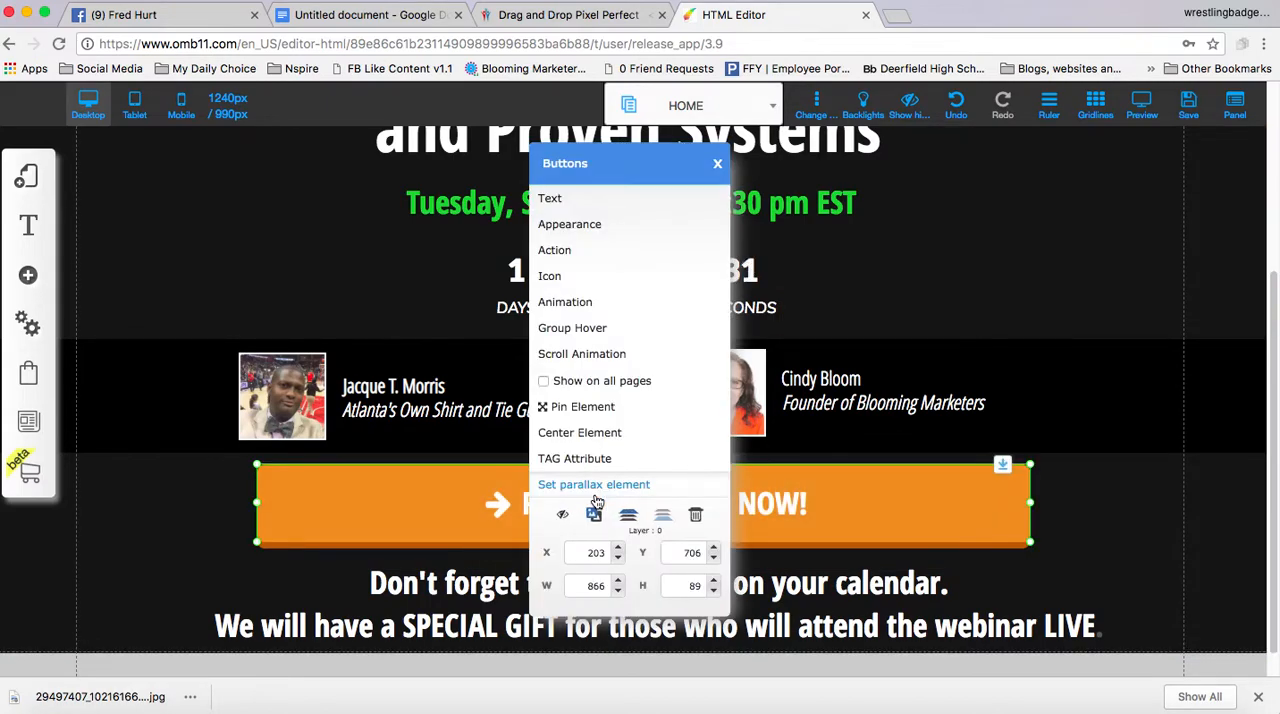
click(576, 252)
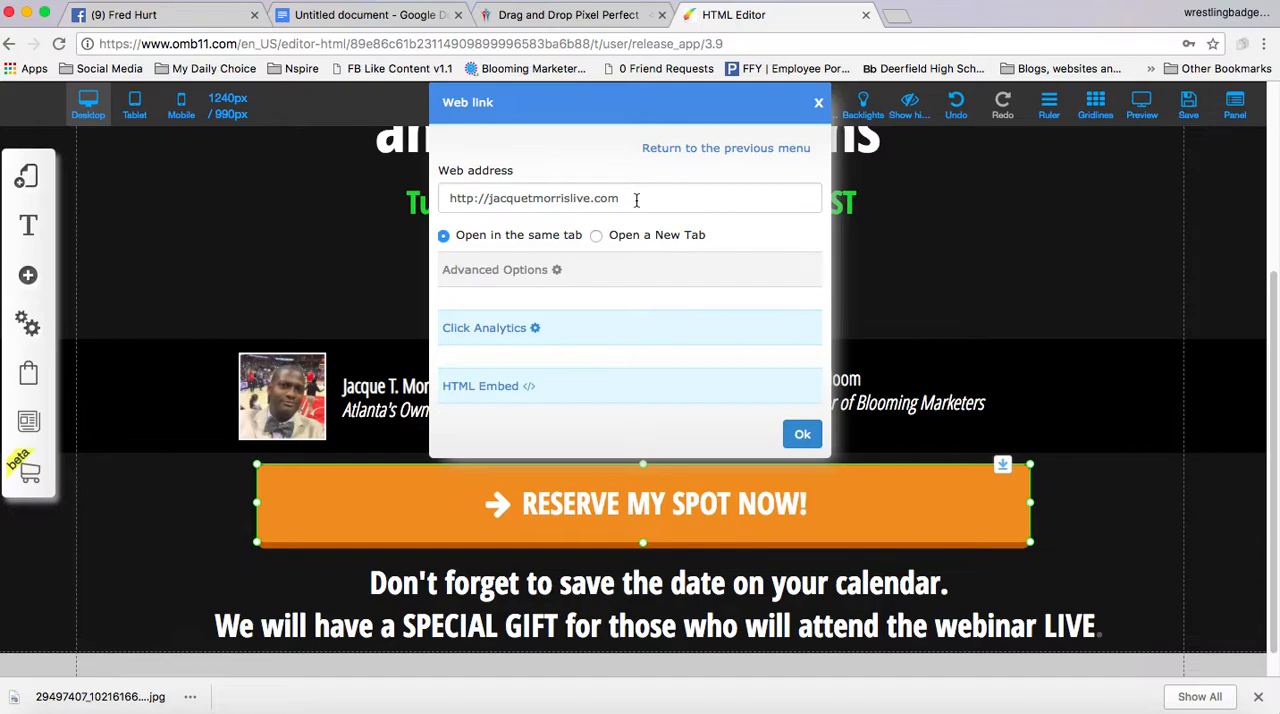
drag(636, 199, 415, 196)
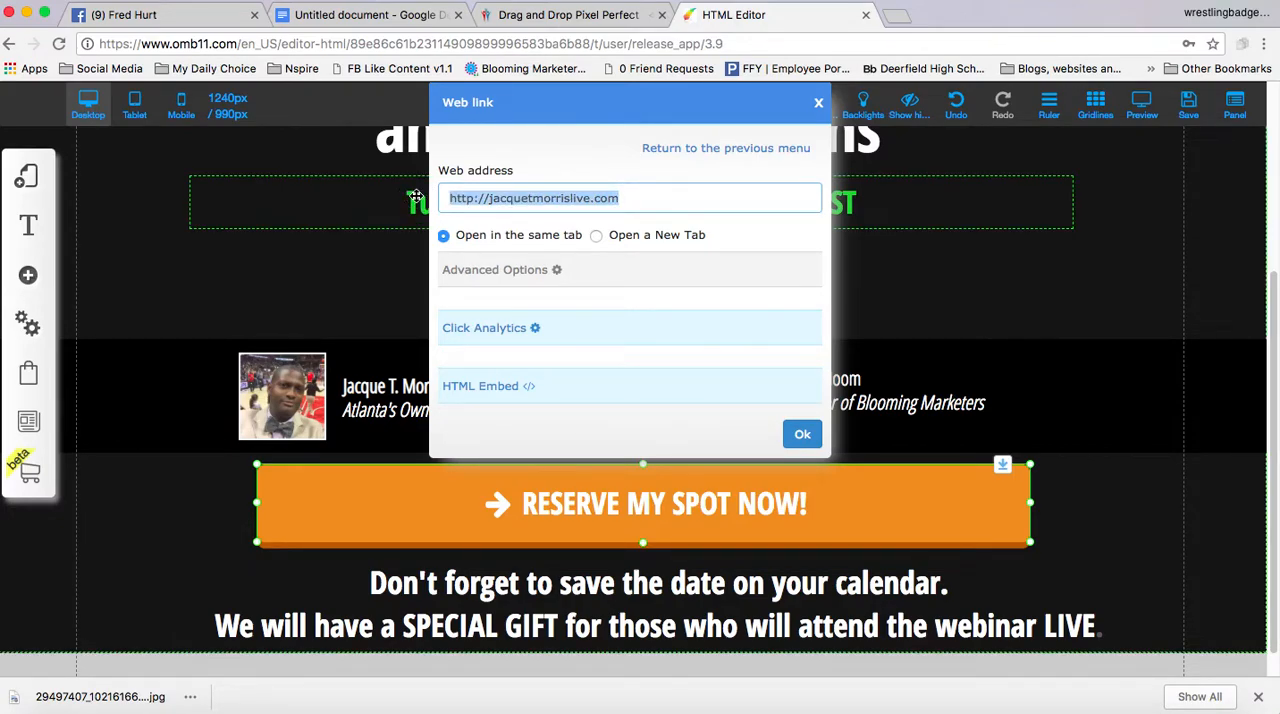
click(486, 197)
text(fred.)
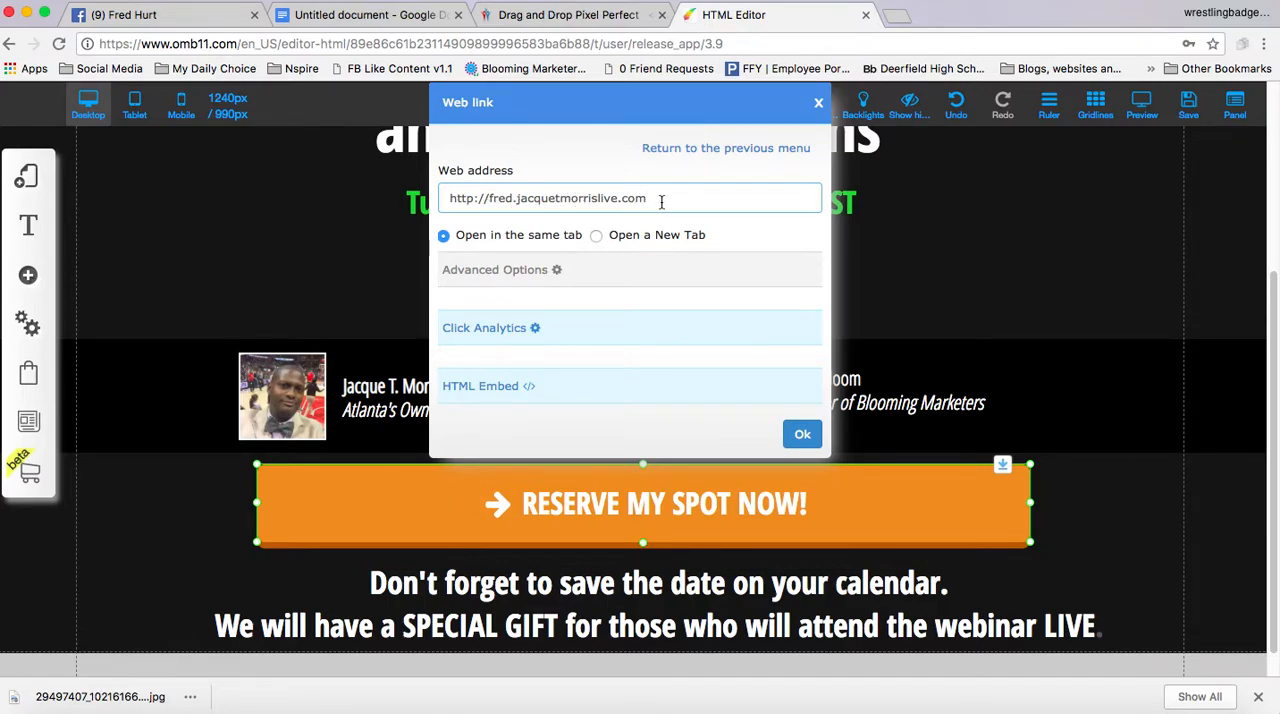
click(801, 438)
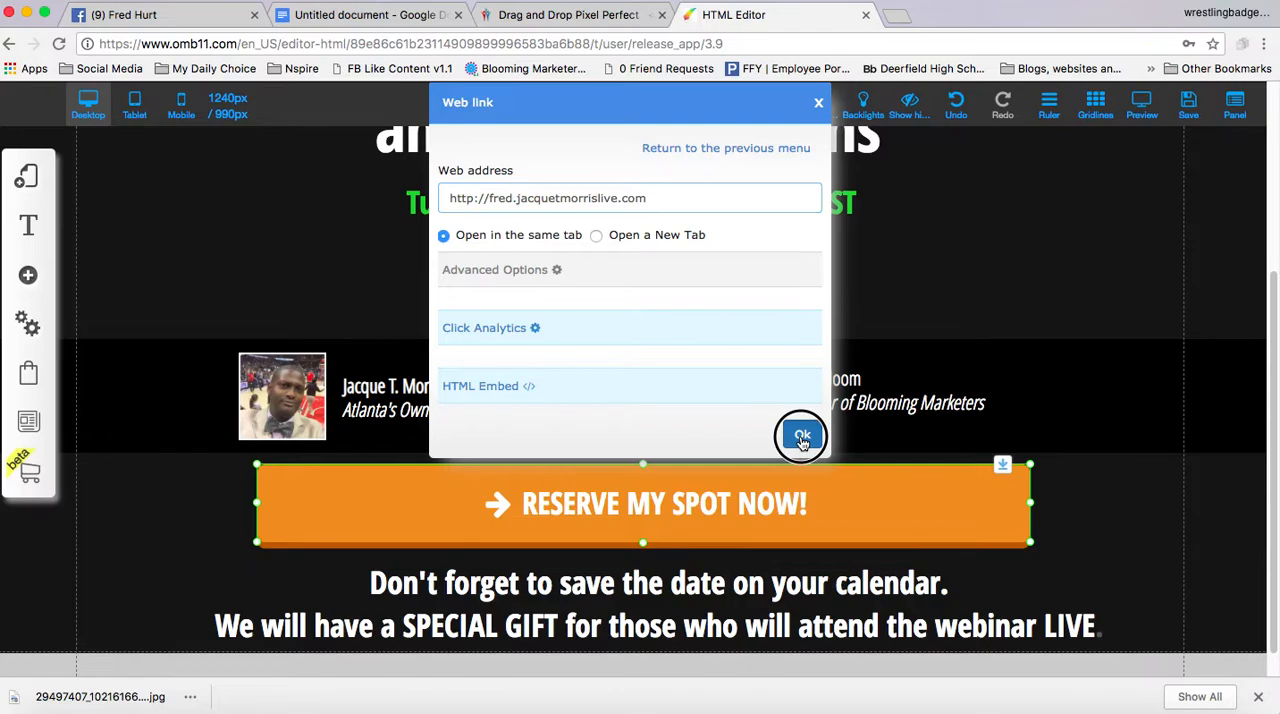
Save the HOME page with the Reserve My Spot Now button's registration link and close the alert
click(1188, 112)
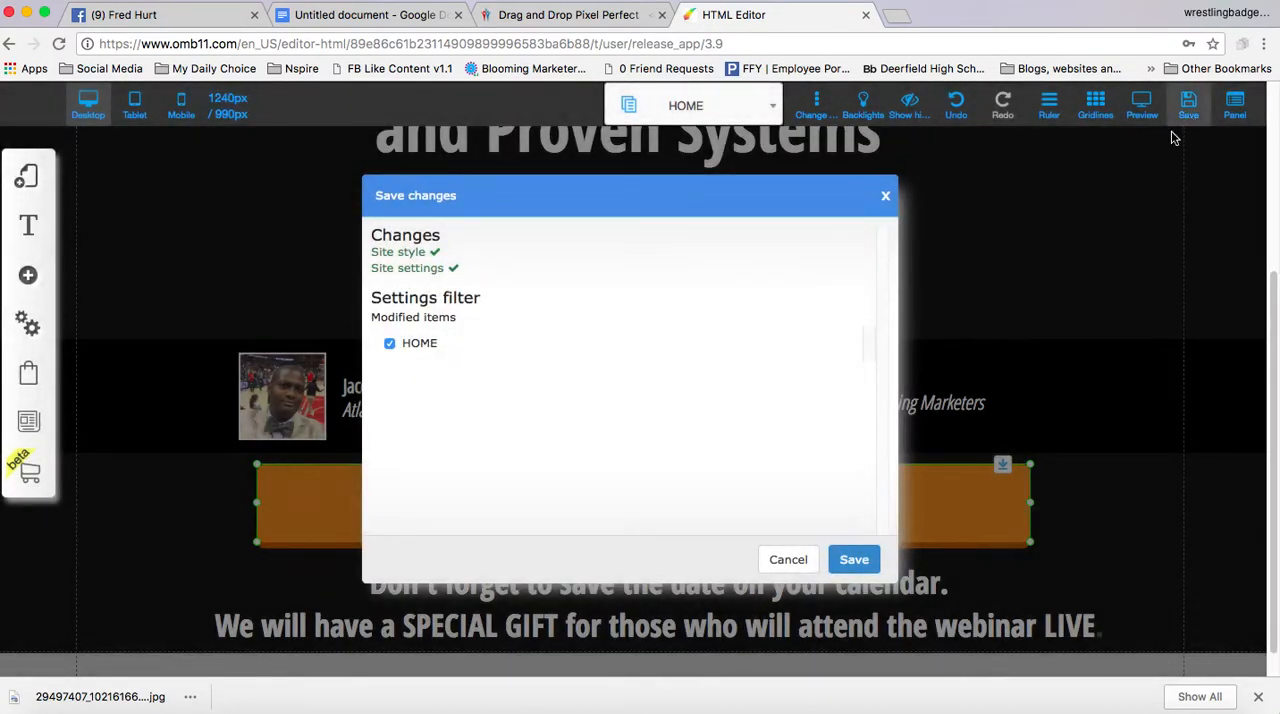
click(849, 560)
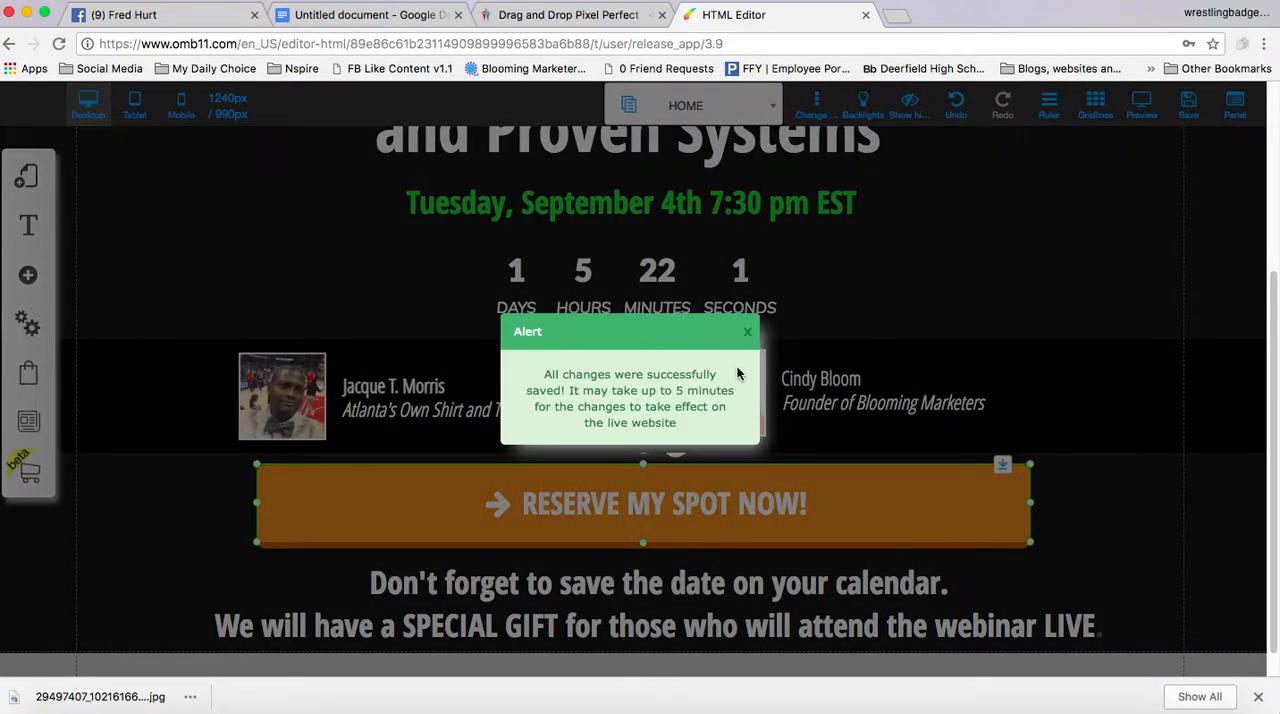
click(747, 332)
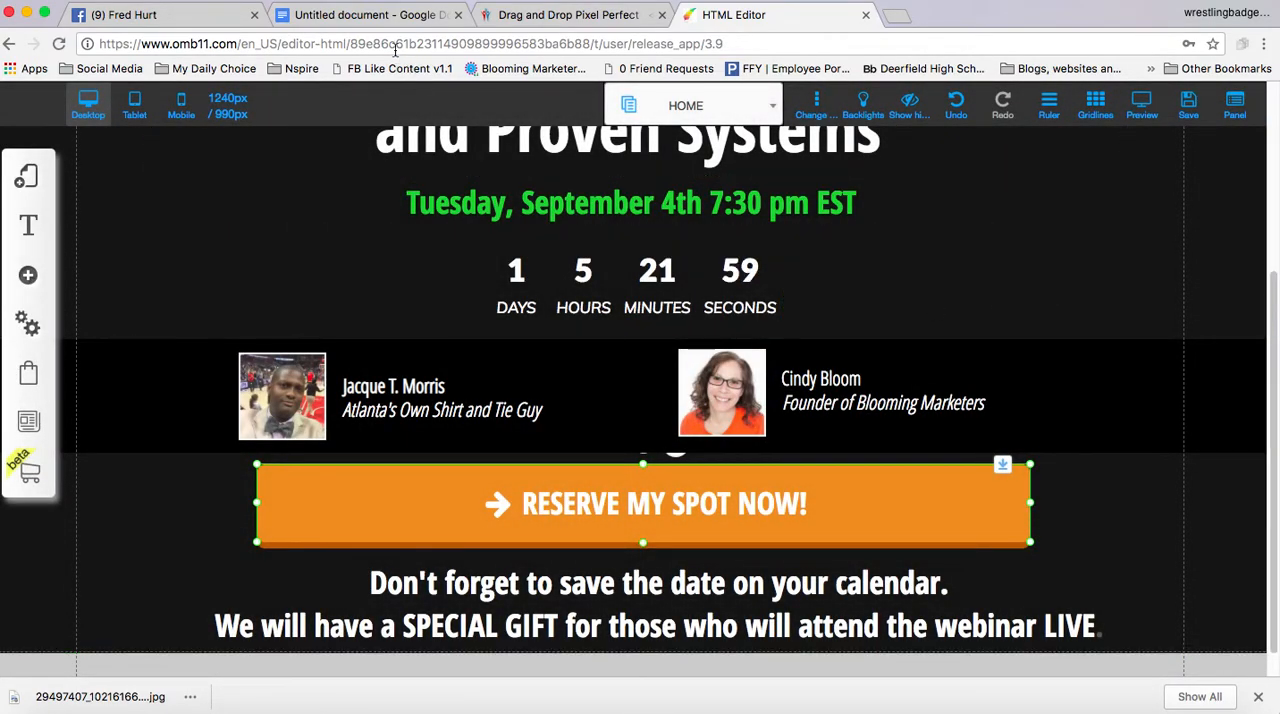
Check the remaining changes in the Google Docs checklist, and in the HTML Editor replace the second presenter's name with the host's full name
click(360, 16)
click(408, 620)
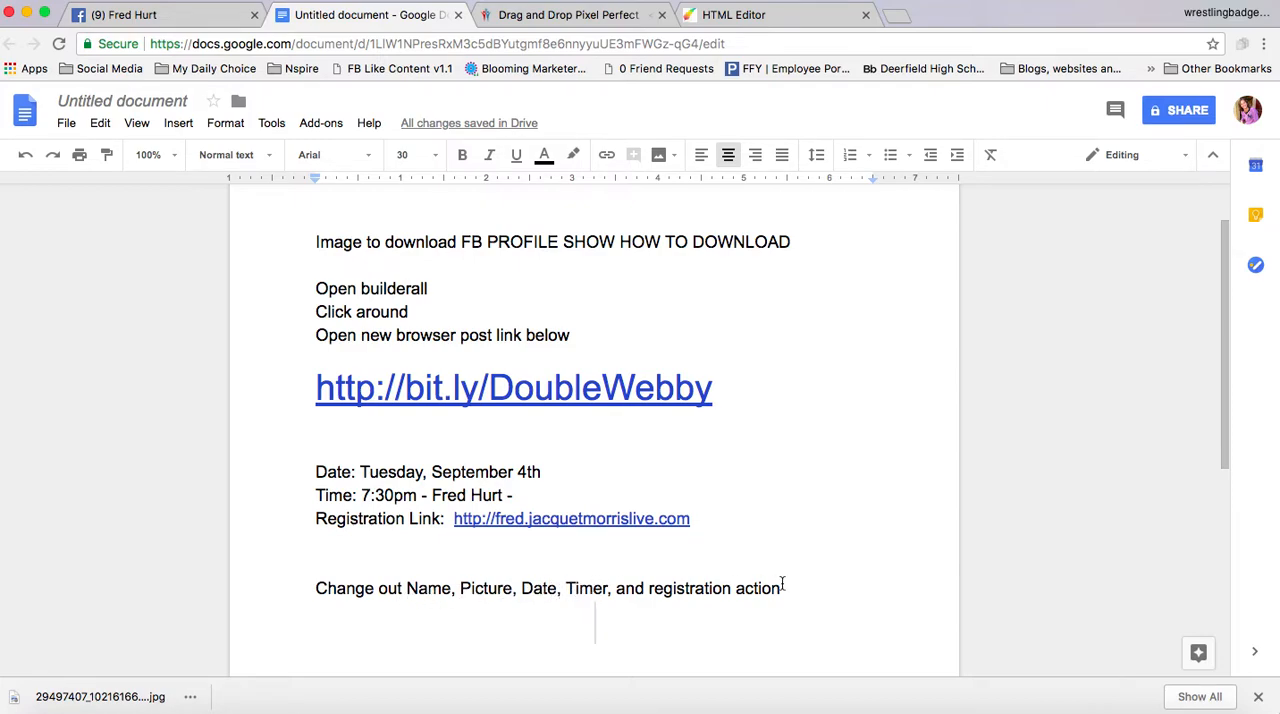
click(763, 13)
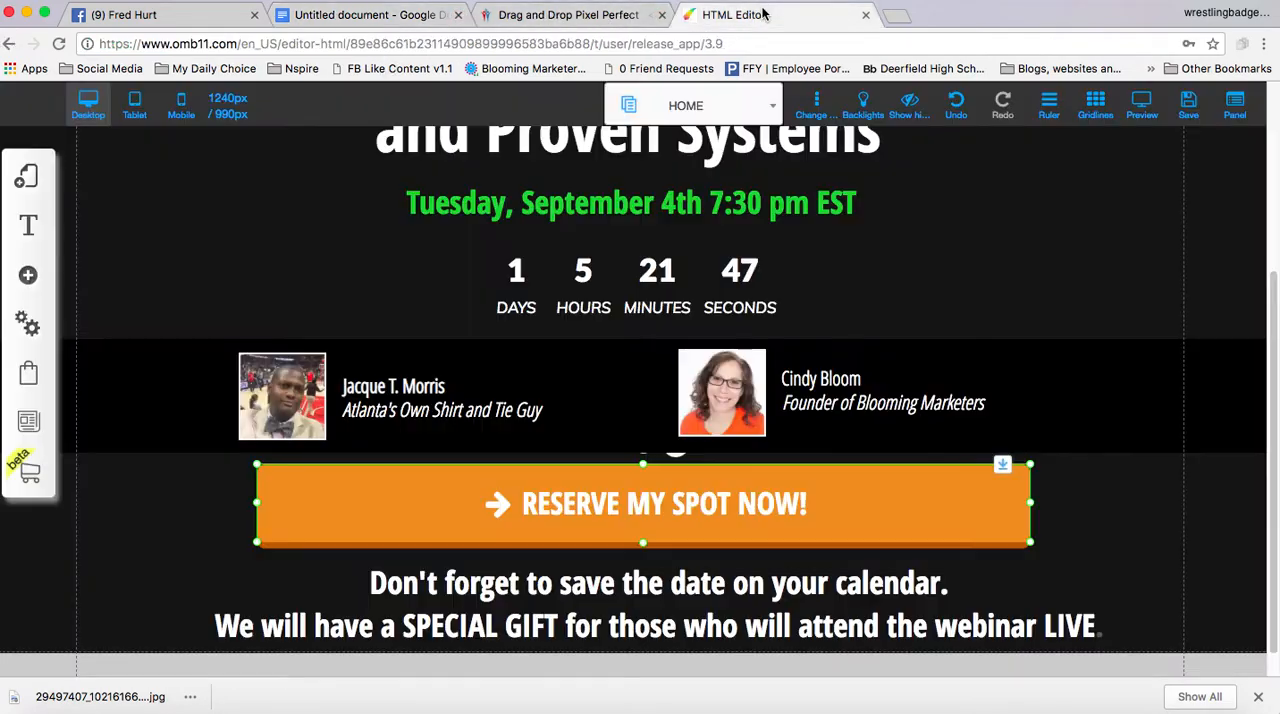
click(802, 380)
double_click(802, 380)
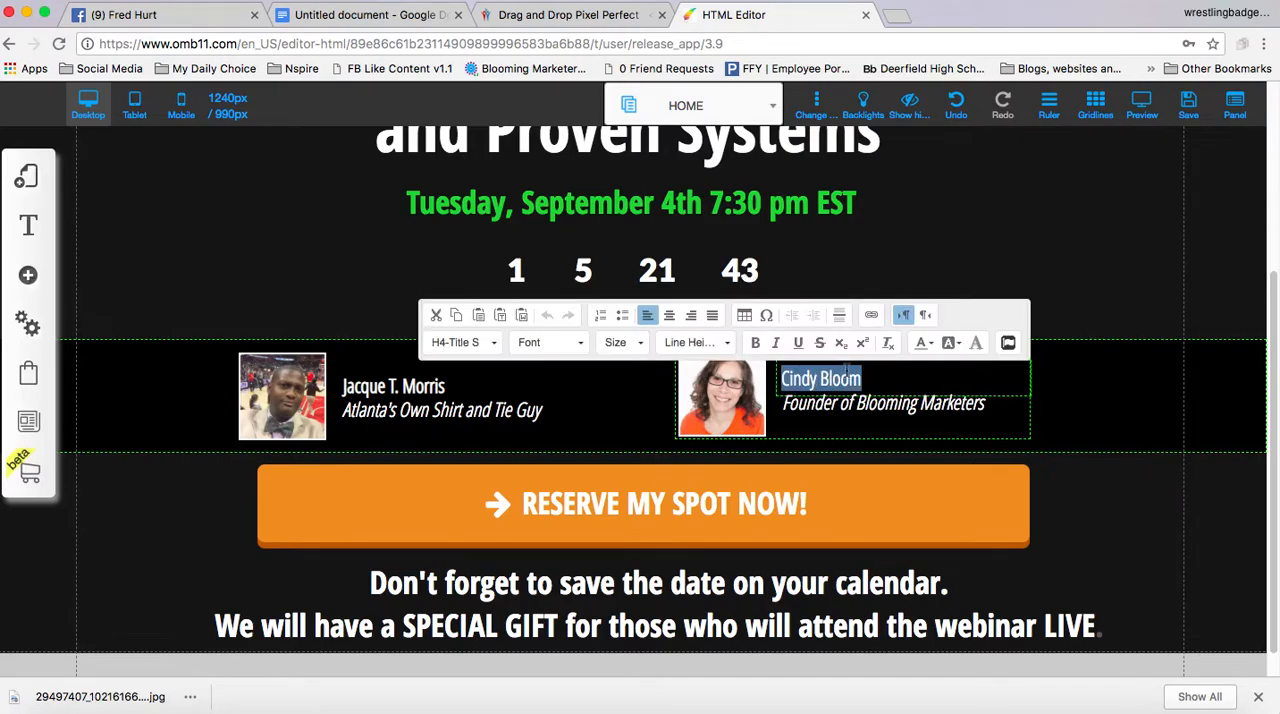
click(863, 372)
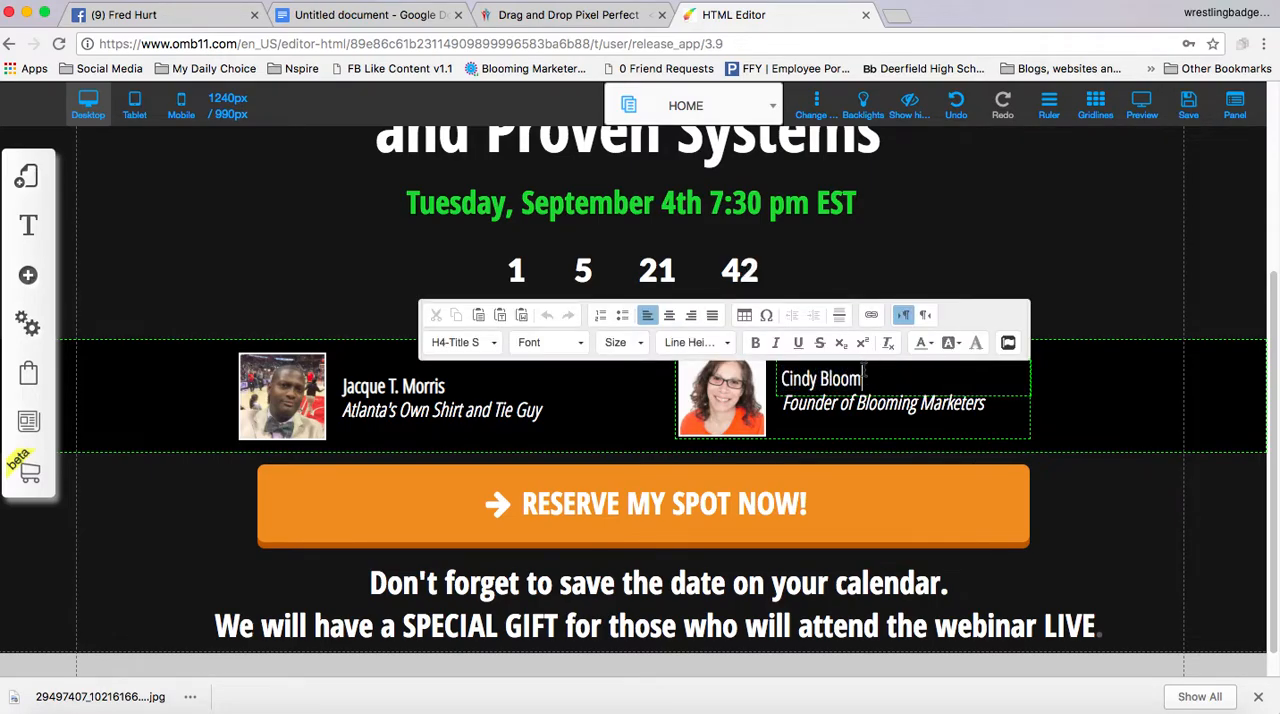
click(783, 378)
drag(783, 378, 862, 377)
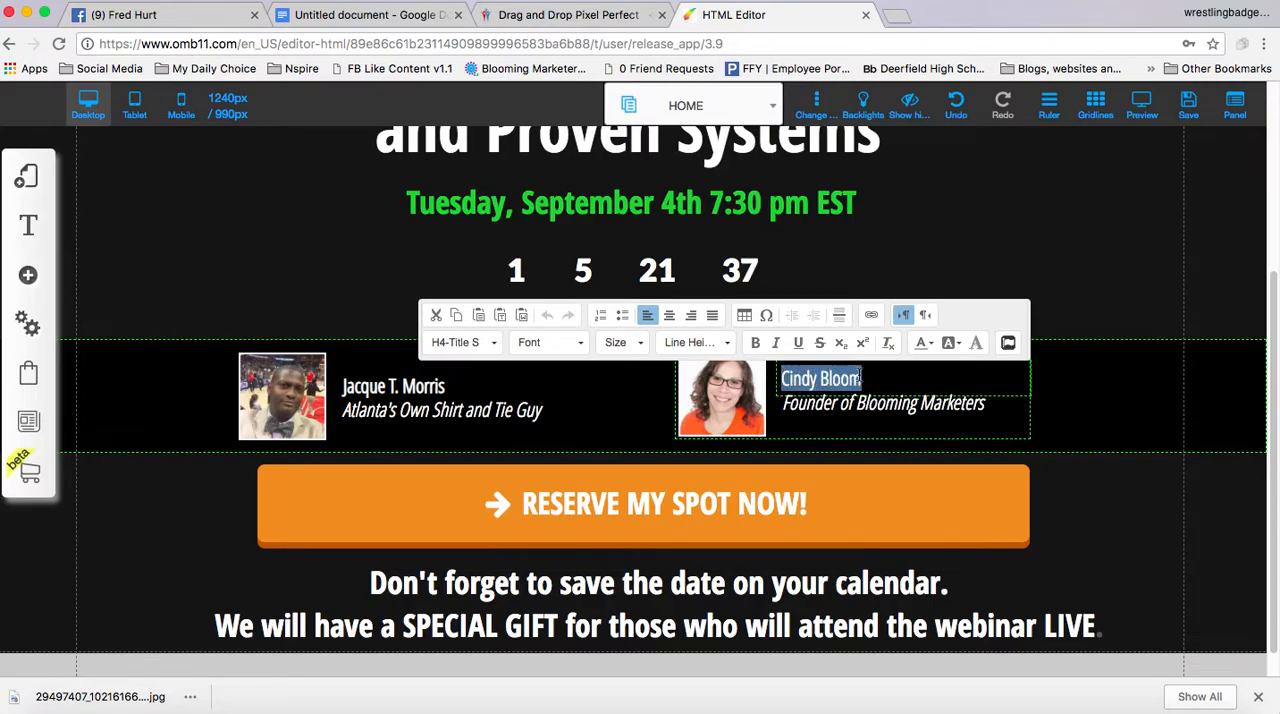
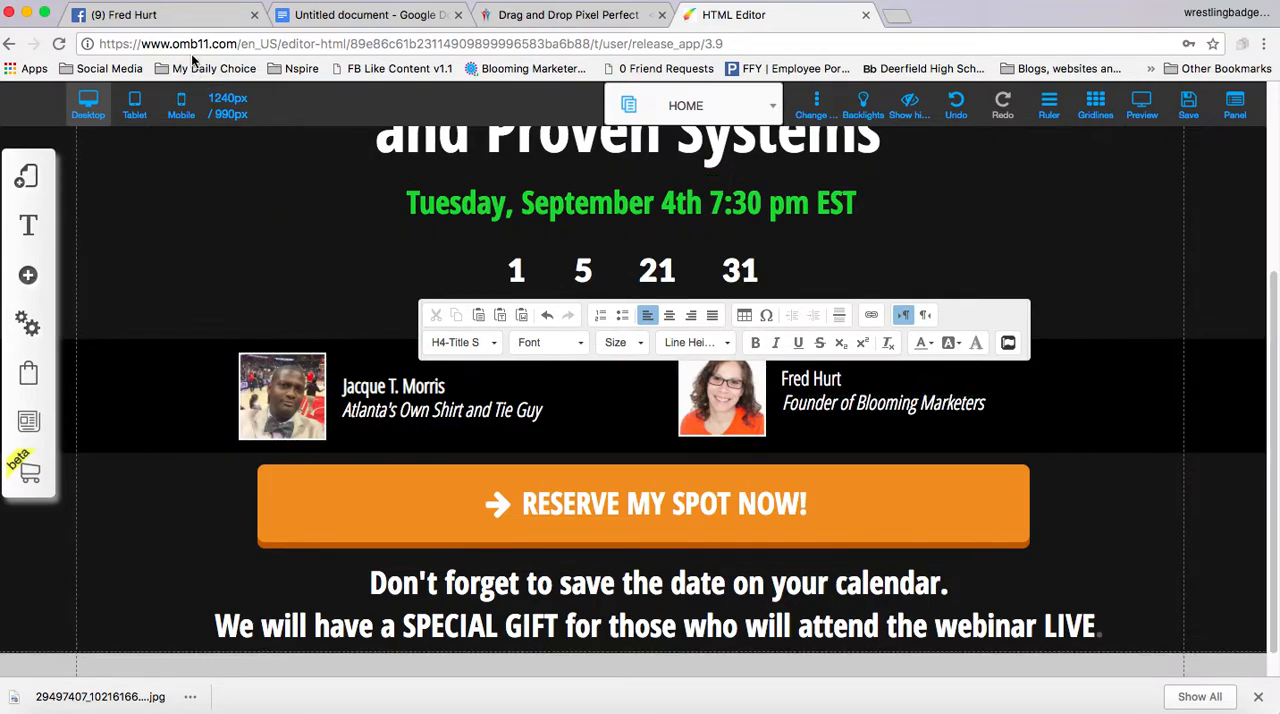
Consult the host's Facebook profile intro and replace the tagline under the host's name in the HTML Editor with "Empowered Business Man"
click(167, 14)
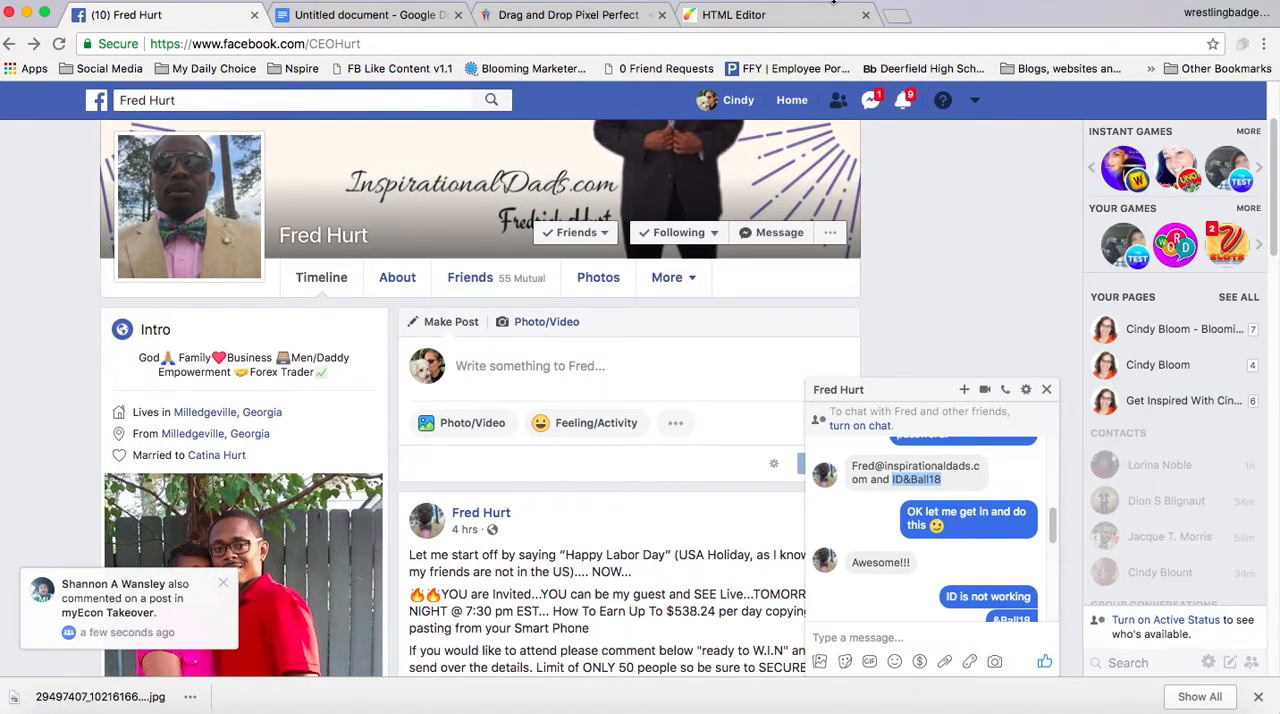
click(795, 14)
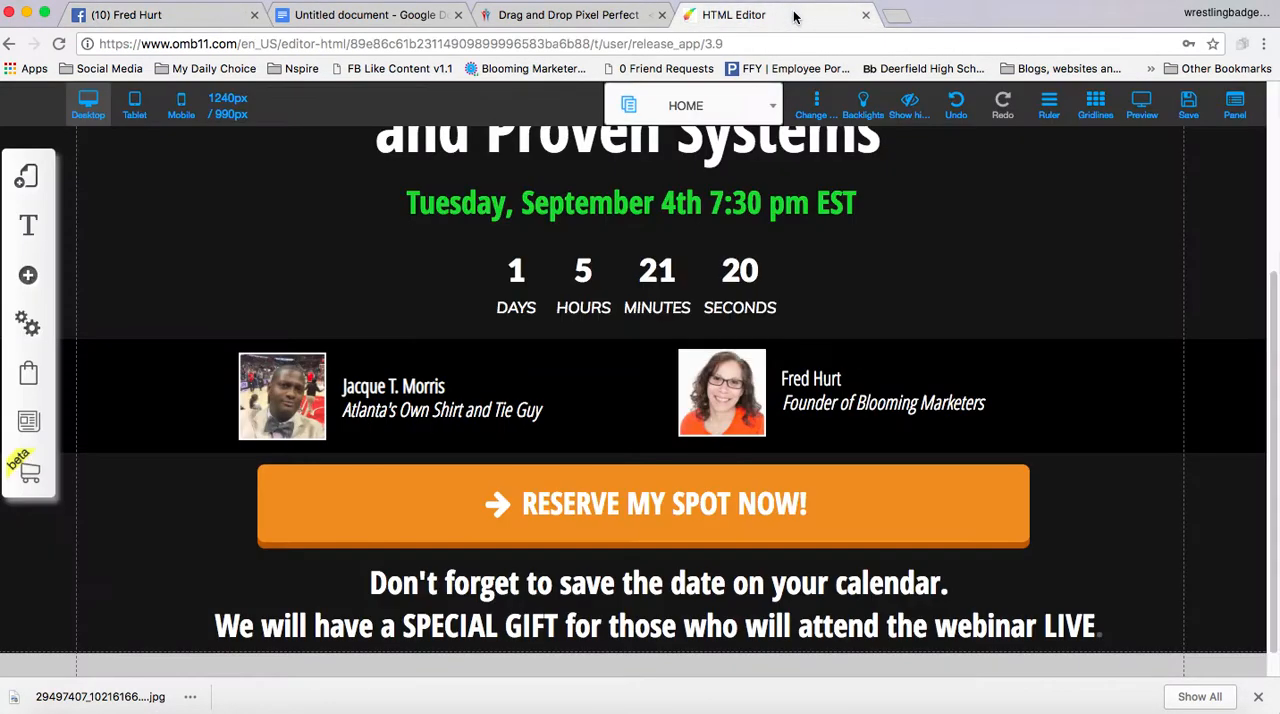
click(829, 412)
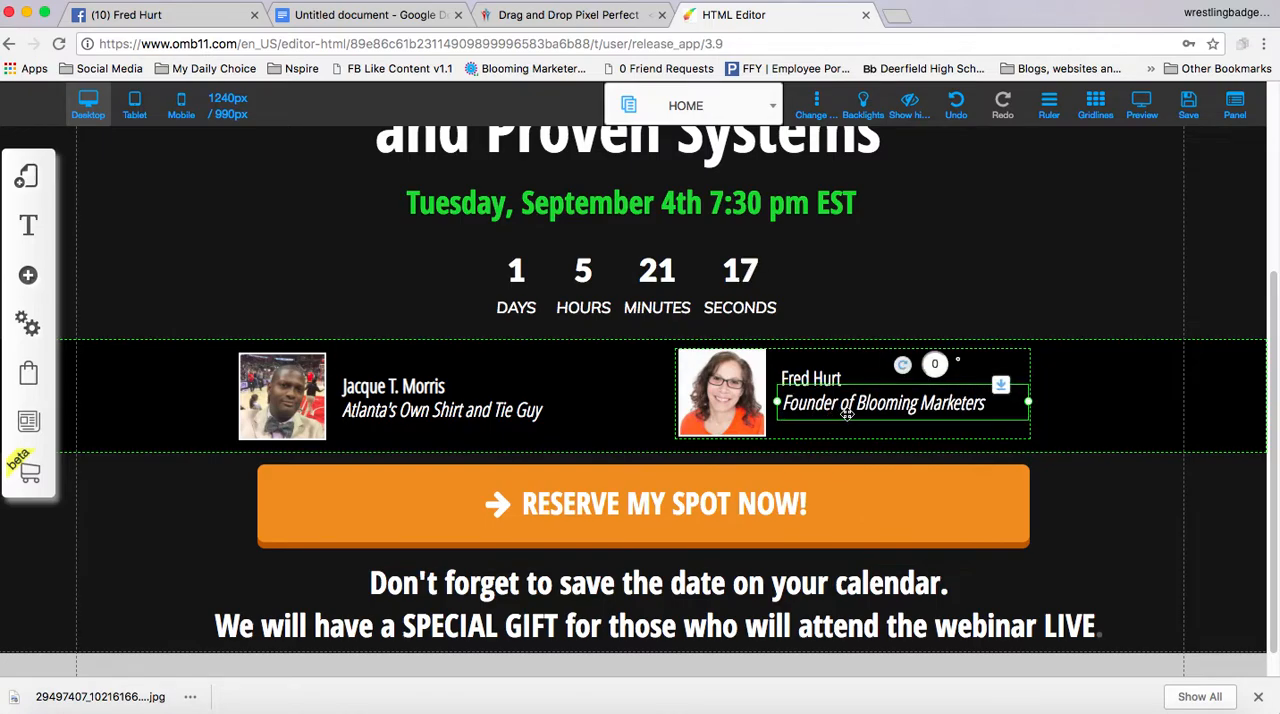
double_click(846, 411)
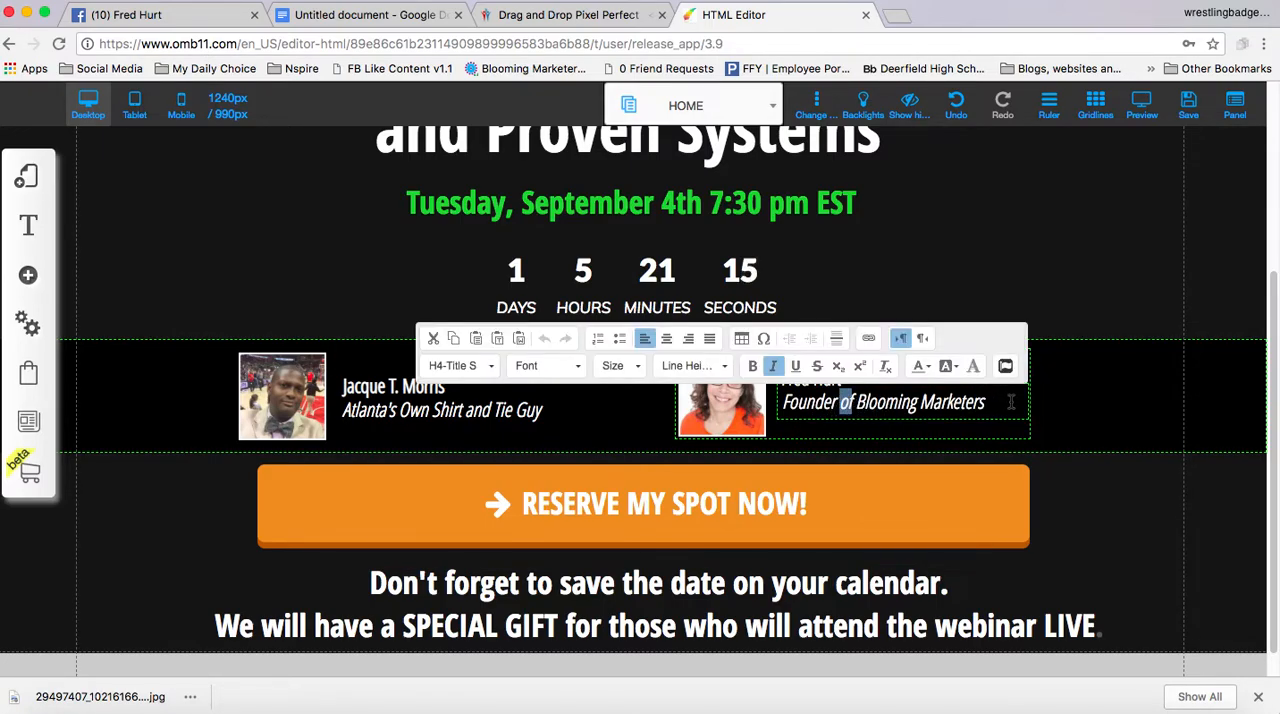
drag(993, 401, 780, 420)
text(Empo)
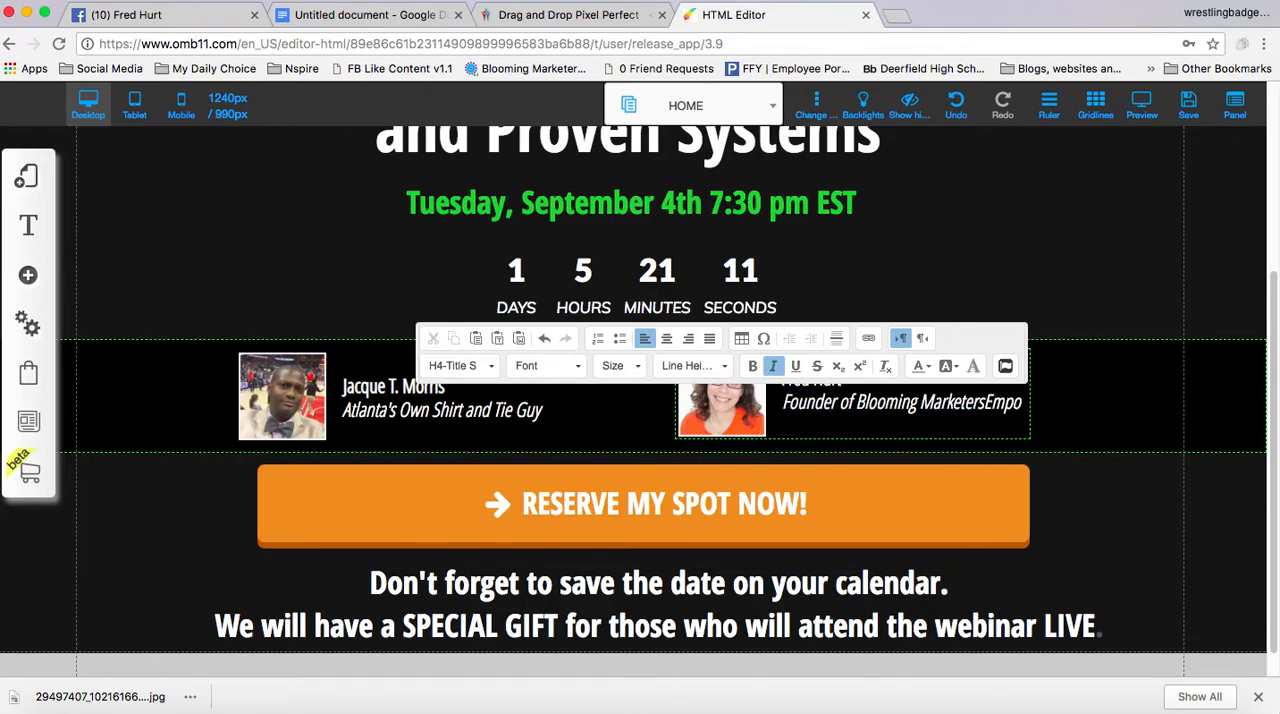
key(BackSpace)
key(BackSpace)
key(BackSpace)
key(BackSpace)
key(BackSpace)
key(BackSpace)
key(BackSpace)
key(BackSpace)
key(BackSpace)
key(BackSpace)
key(BackSpace)
key(BackSpace)
key(BackSpace)
key(BackSpace)
key(BackSpace)
key(BackSpace)
key(BackSpace)
key(BackSpace)
key(BackSpace)
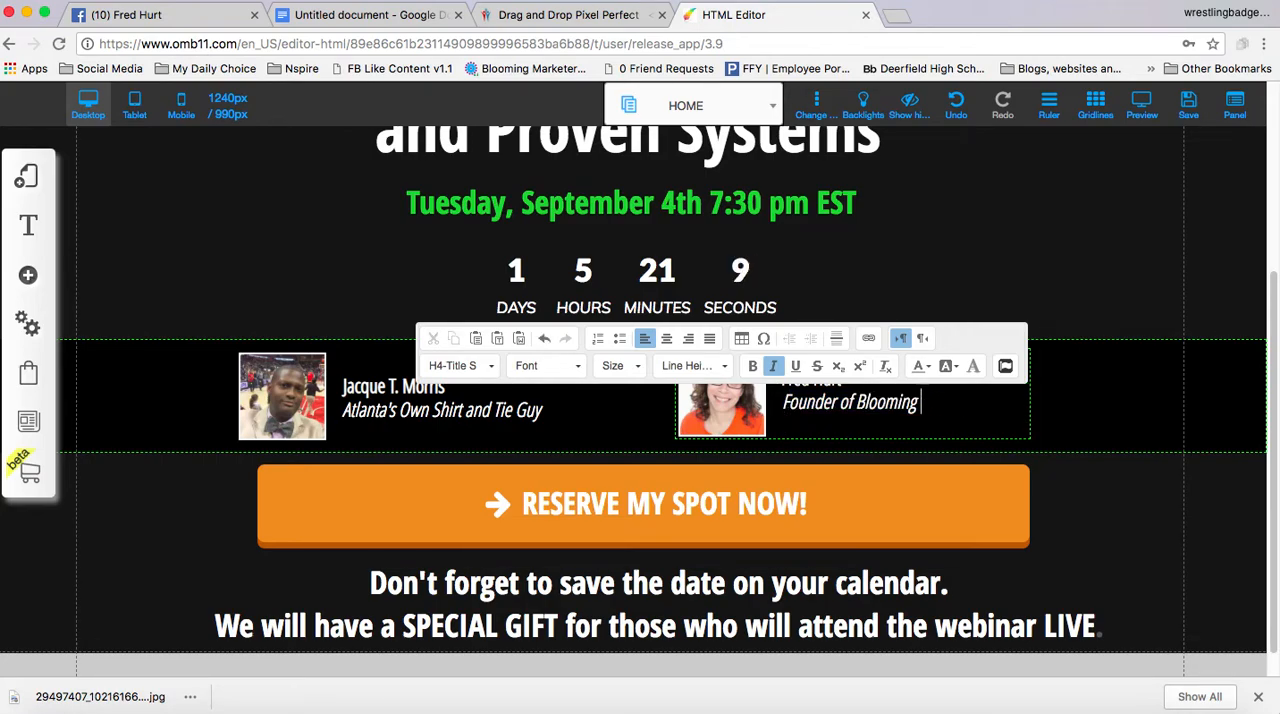
key(BackSpace)
key(BackSpace)
key(BackSpace)
key(BackSpace)
key(BackSpace)
key(BackSpace)
key(BackSpace)
key(BackSpace)
key(BackSpace)
key(BackSpace)
key(BackSpace)
key(BackSpace)
key(BackSpace)
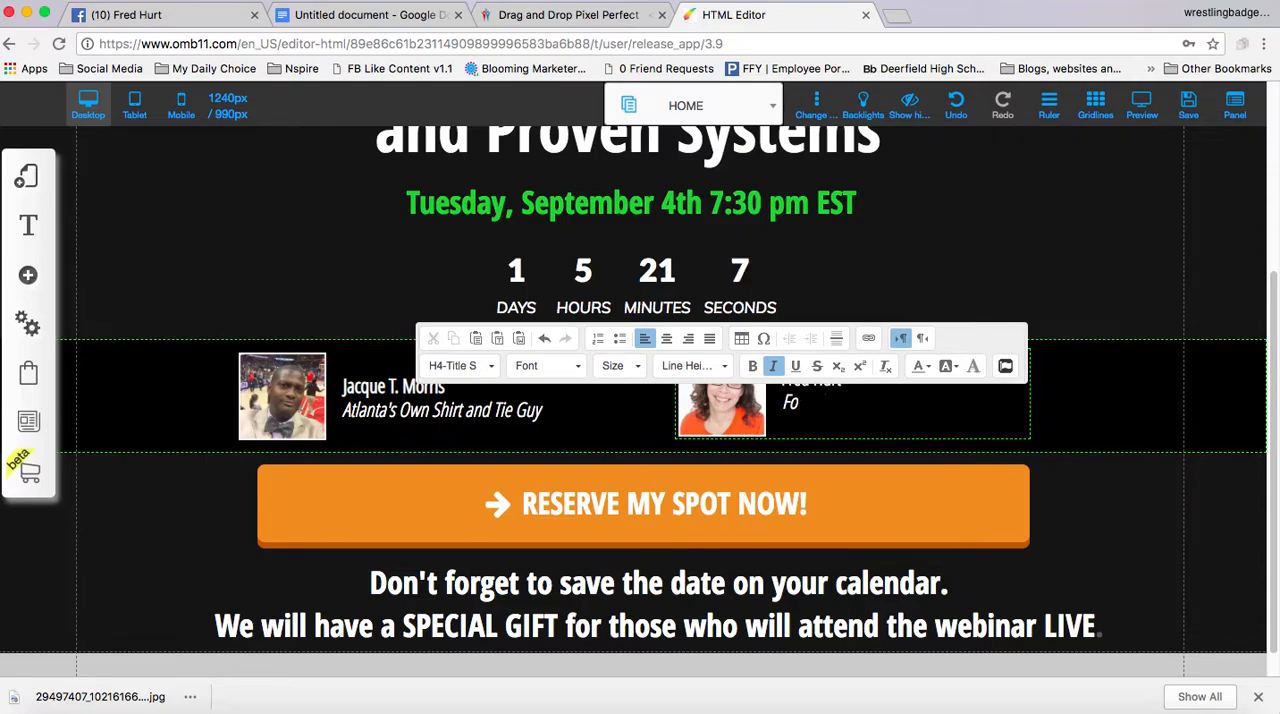
key(BackSpace)
text(Empo)
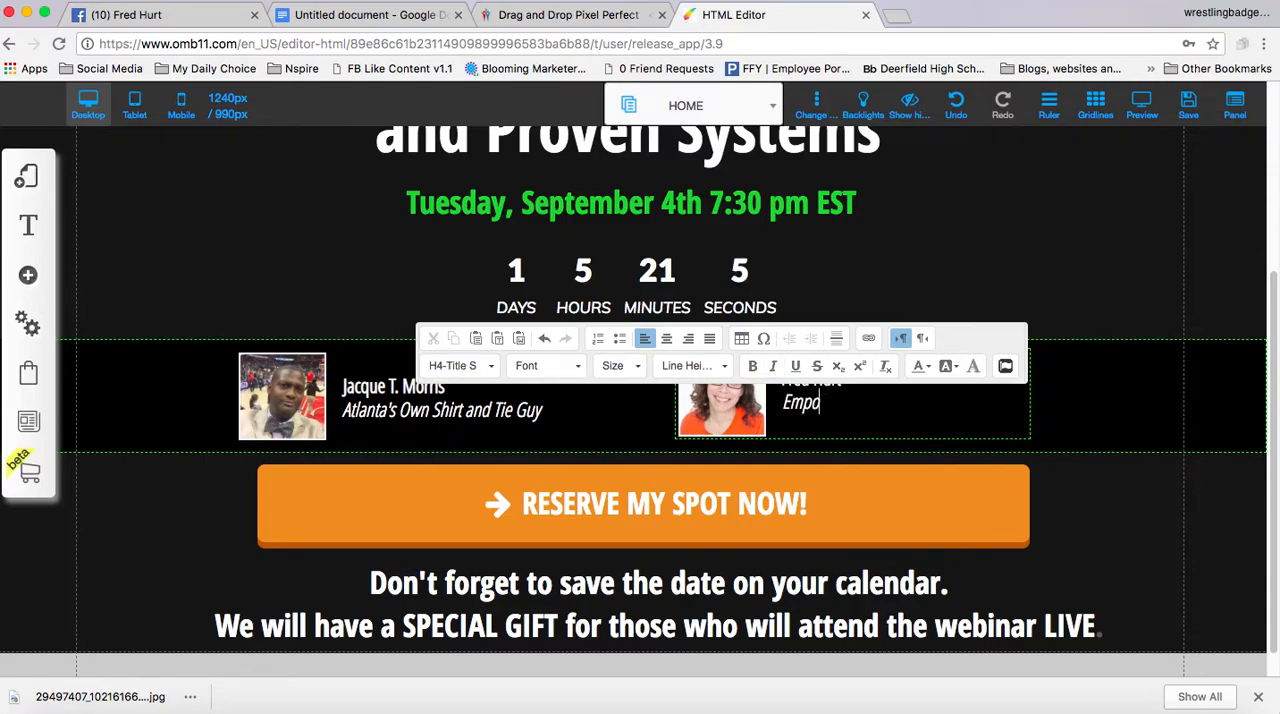
text(wered Bus)
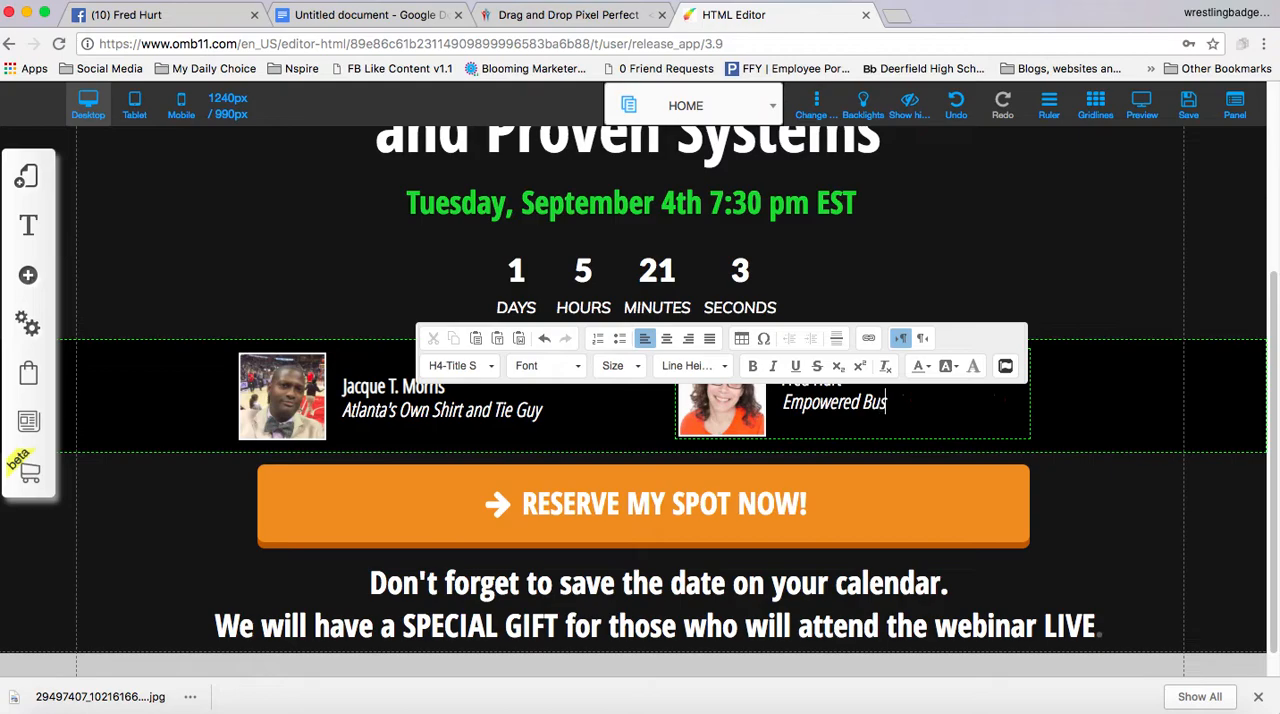
text(iness Man)
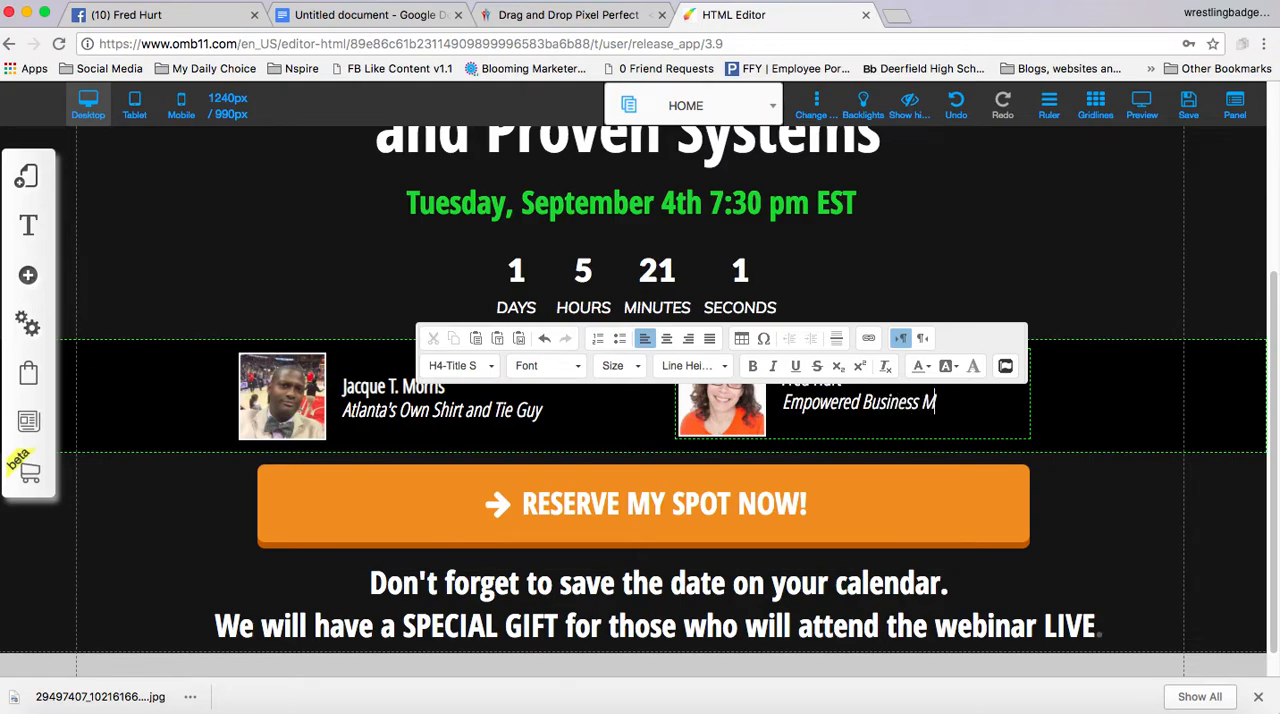
click(957, 272)
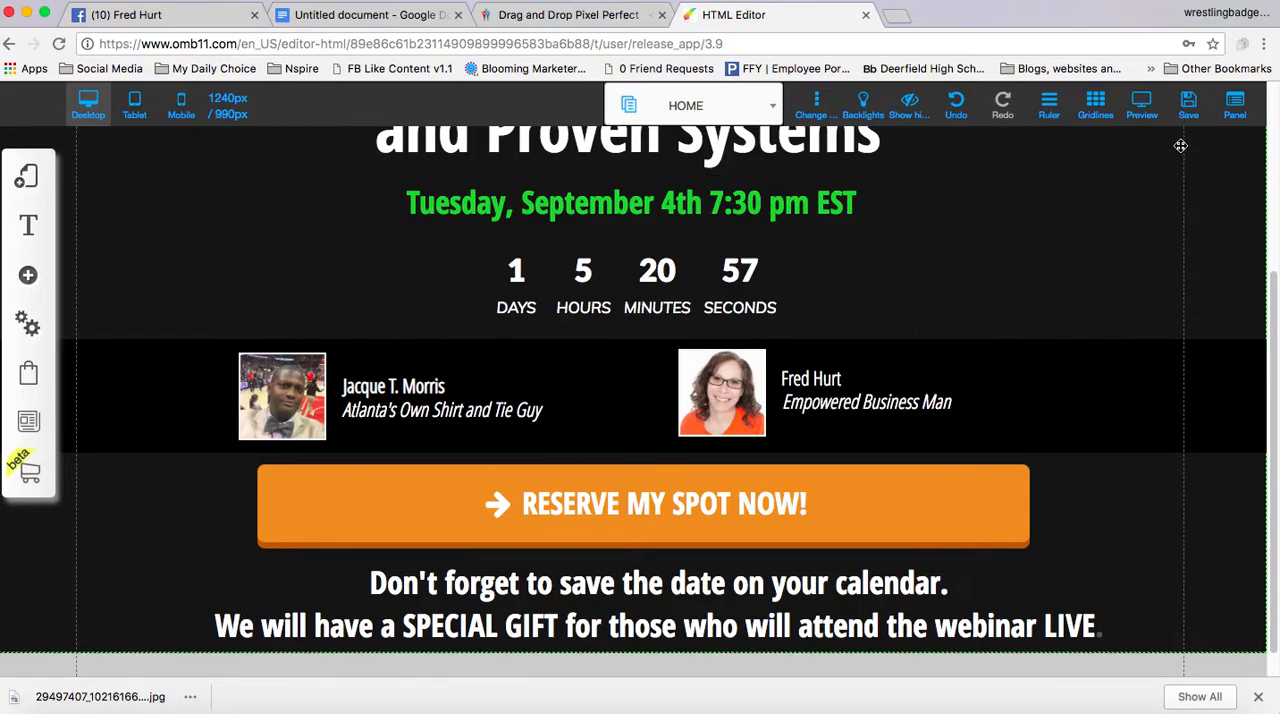
Save the HOME page with the host's new name and tagline and close the alert
click(1188, 110)
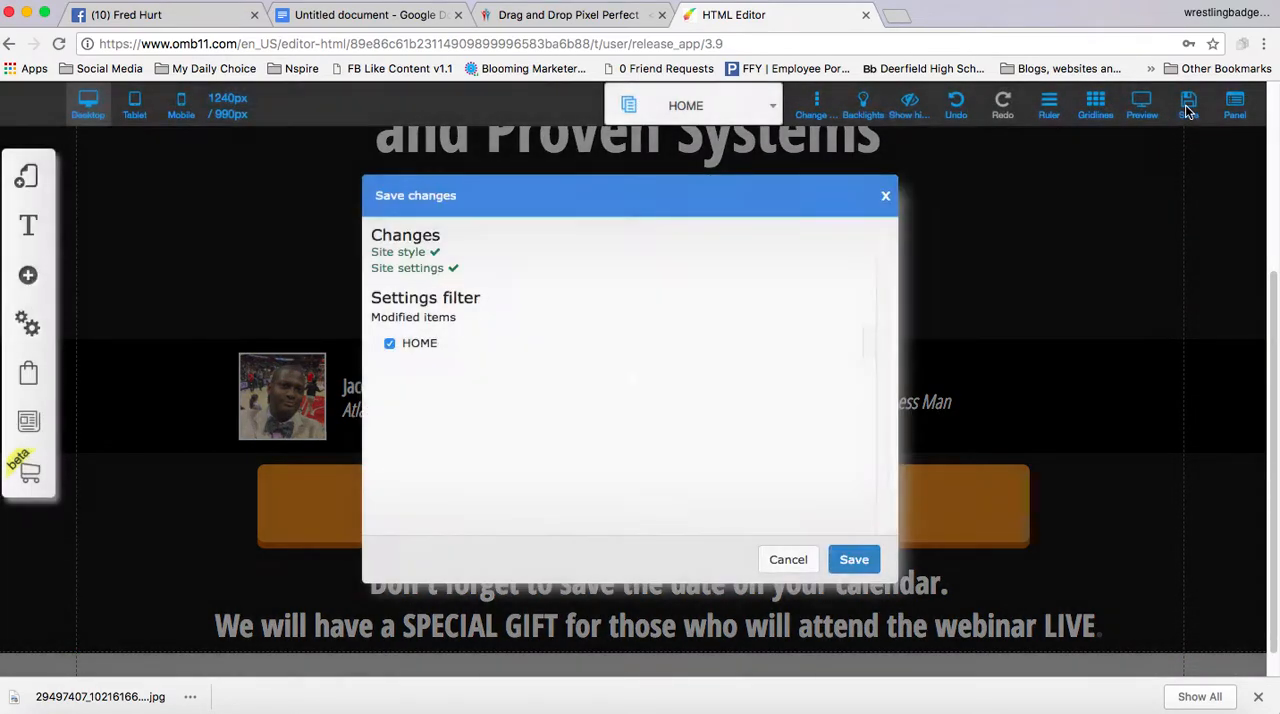
click(853, 560)
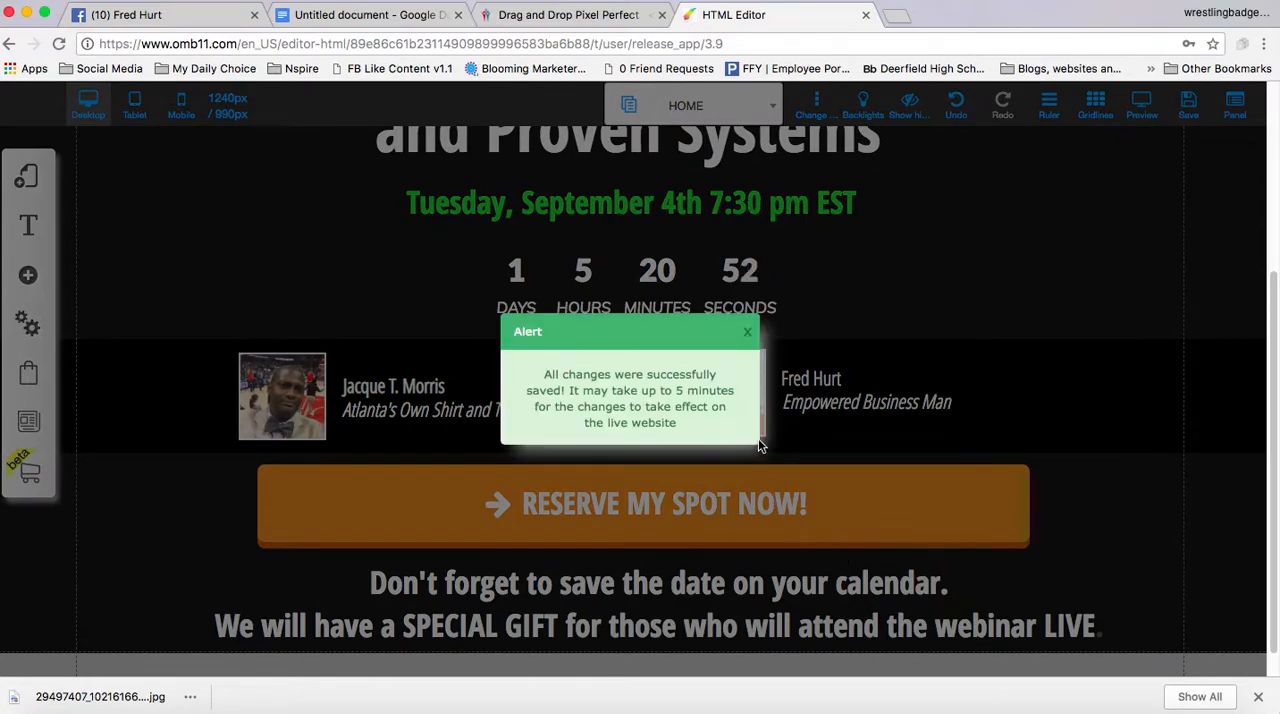
click(747, 331)
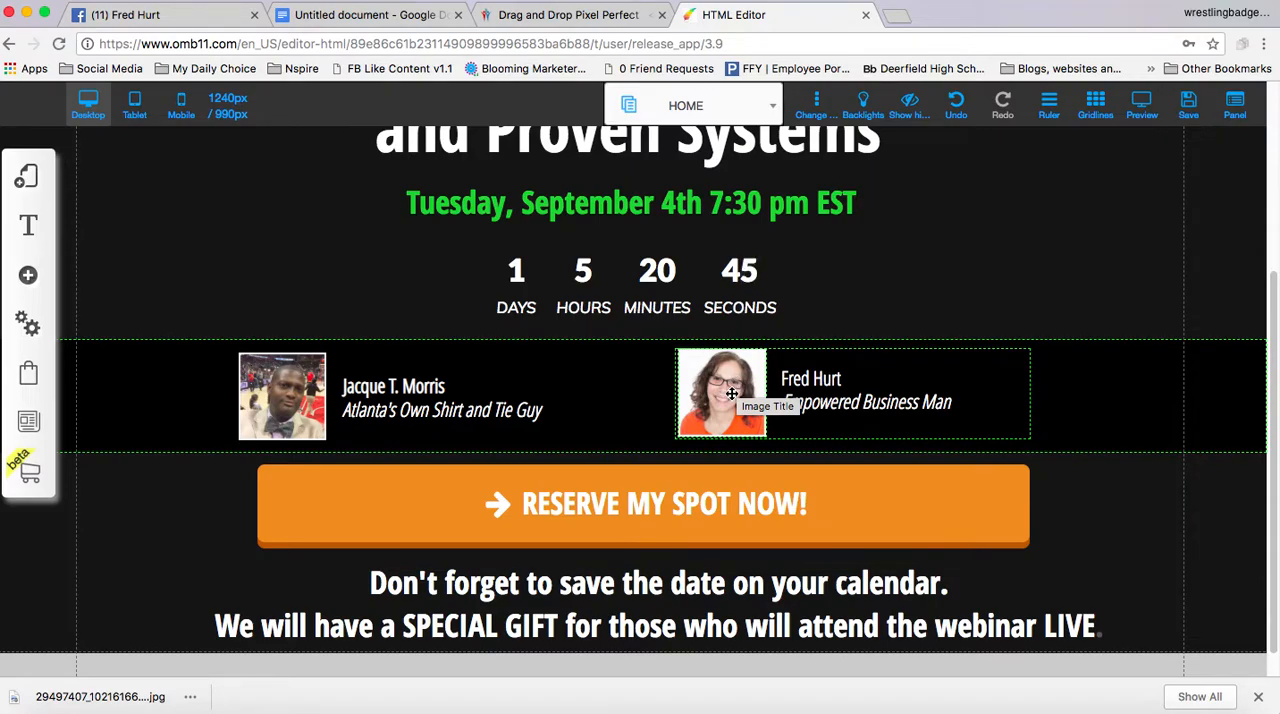
click(730, 391)
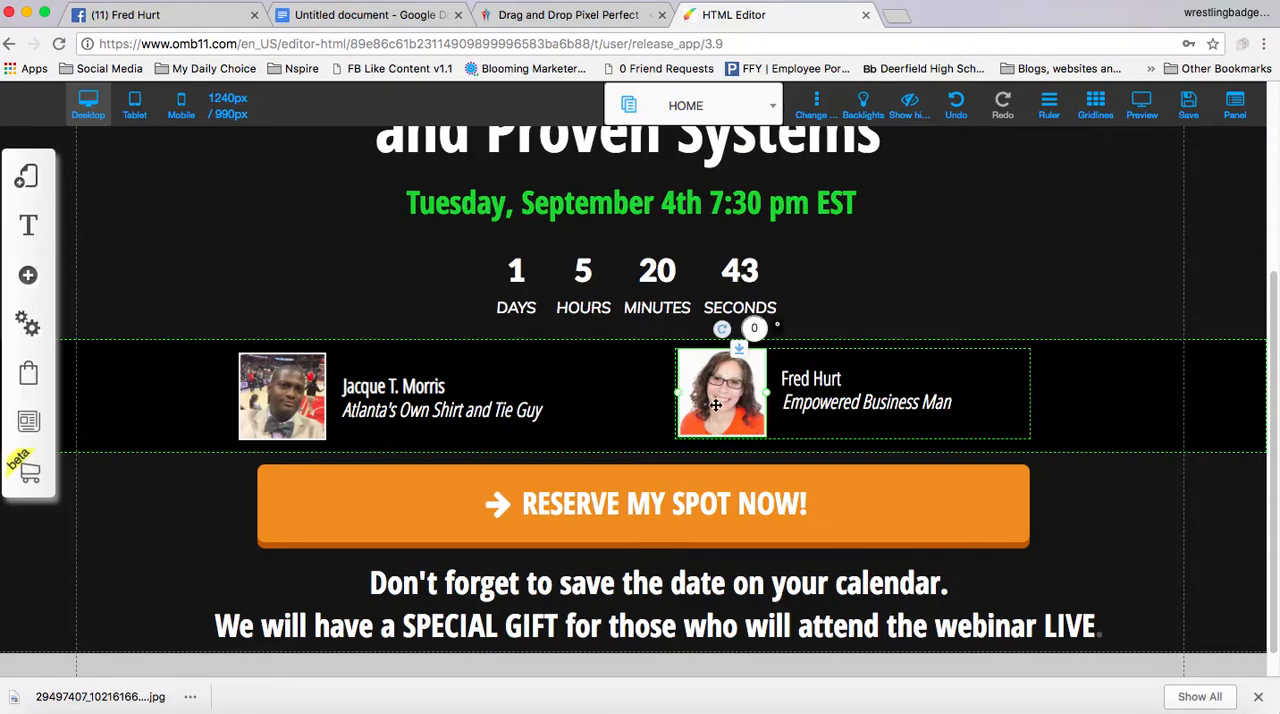
mouse_move(718, 402)
mouse_down()
mouse_move(709, 380)
mouse_move(749, 364)
mouse_move(714, 443)
mouse_move(708, 421)
mouse_move(793, 420)
mouse_move(719, 401)
mouse_up()
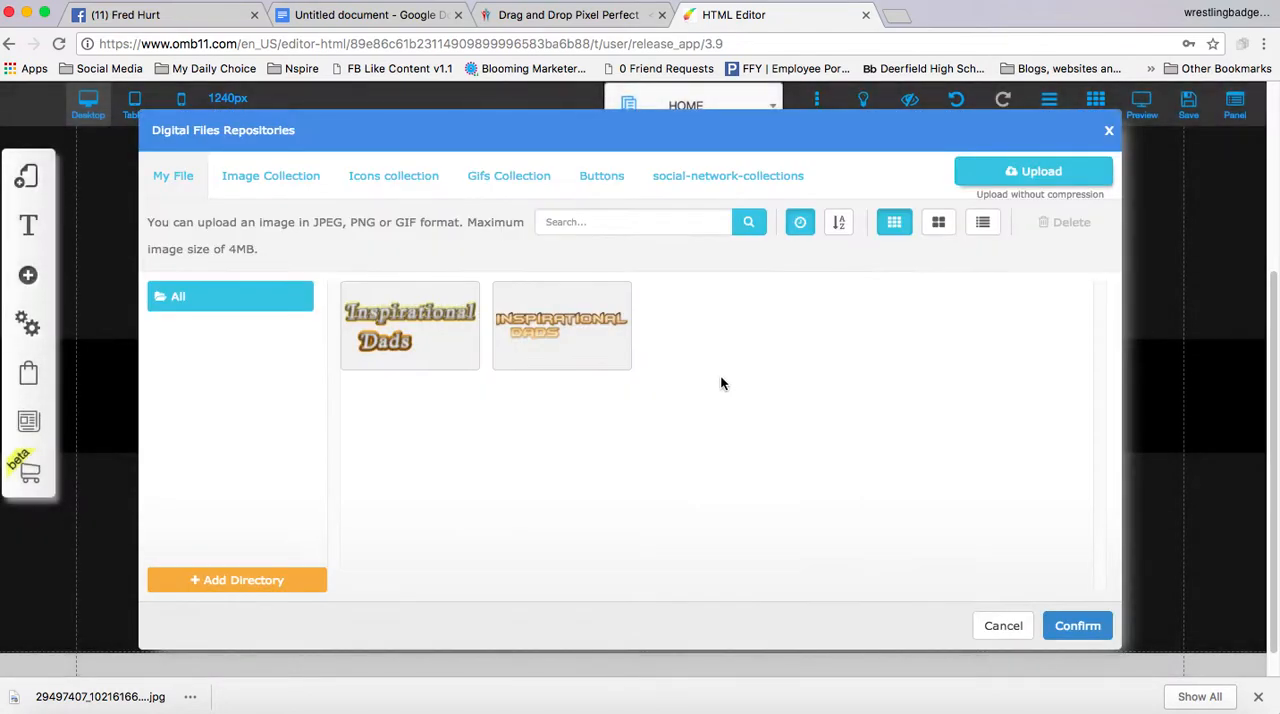
click(1107, 132)
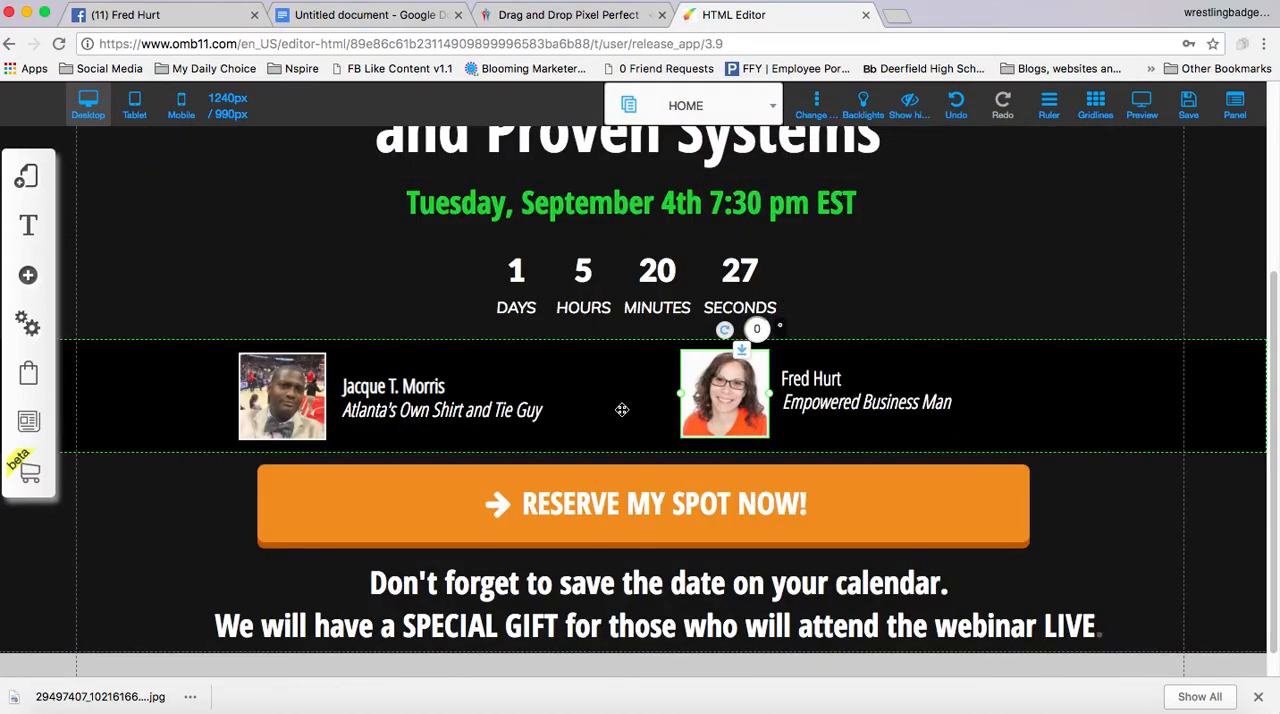
Delete the old presenter picture beside the host's name and add a plain Image element to the page as its replacement
click(723, 395)
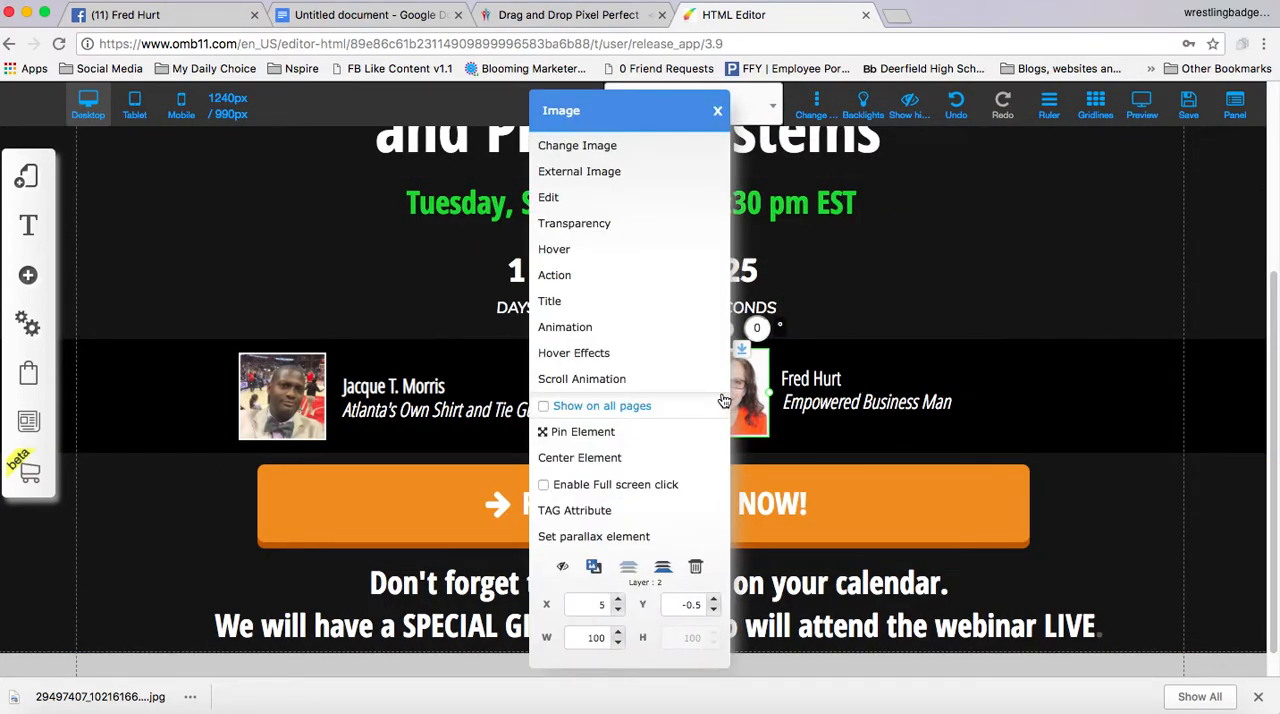
click(697, 568)
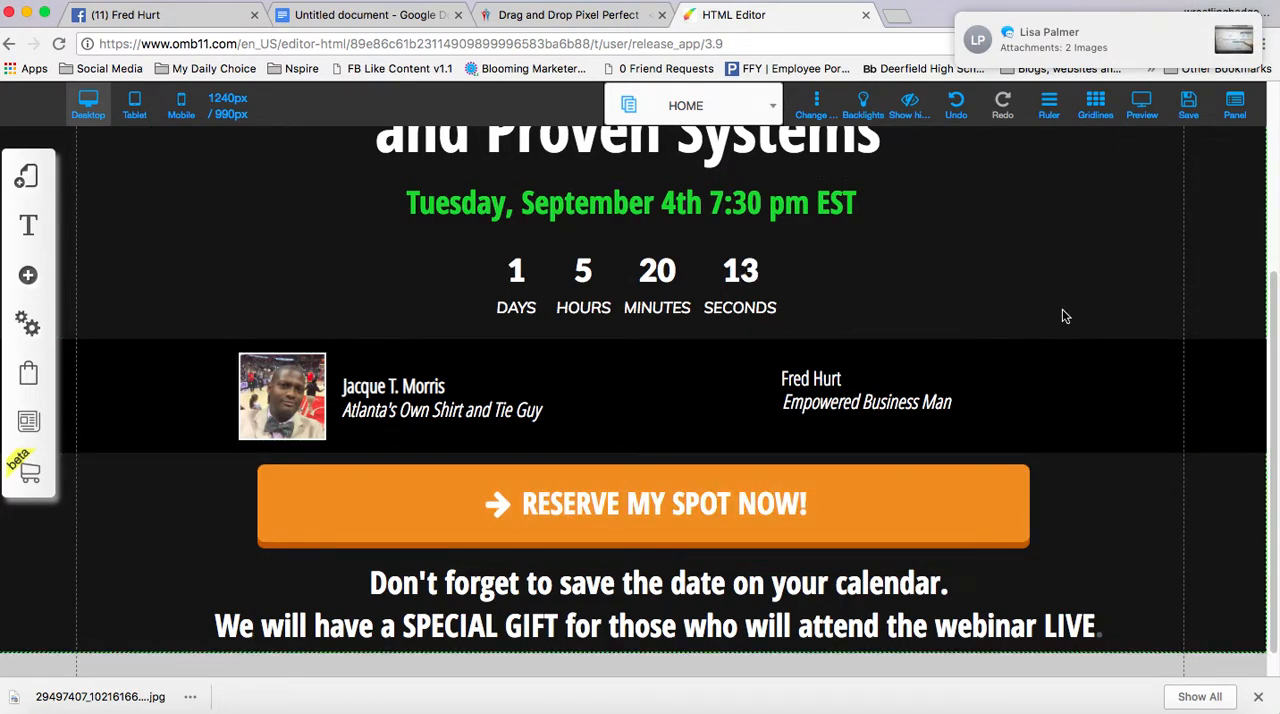
click(27, 277)
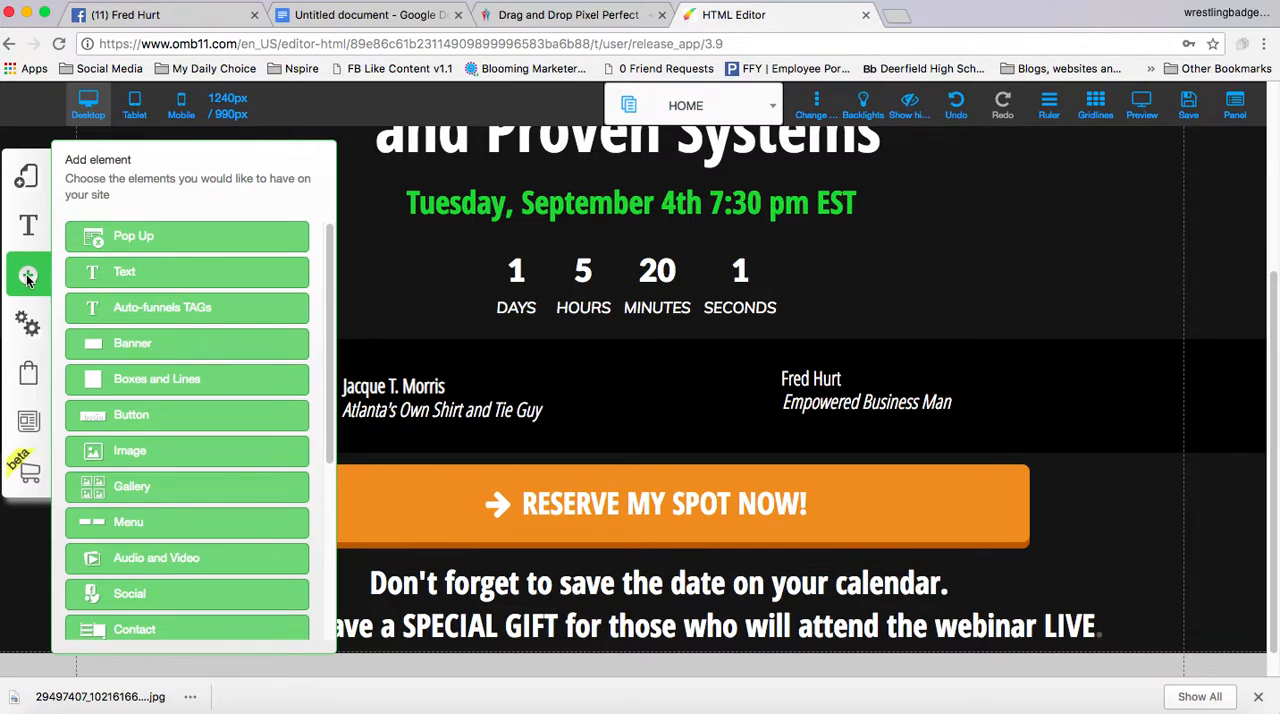
click(164, 457)
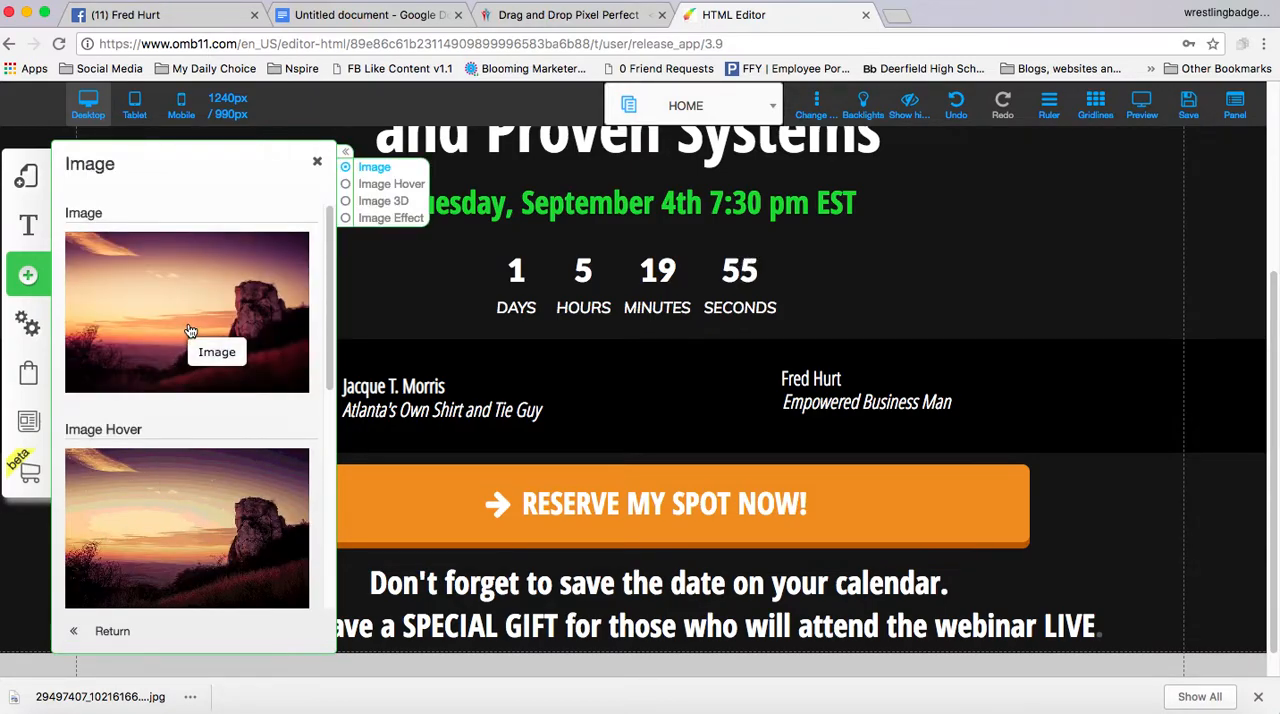
click(190, 332)
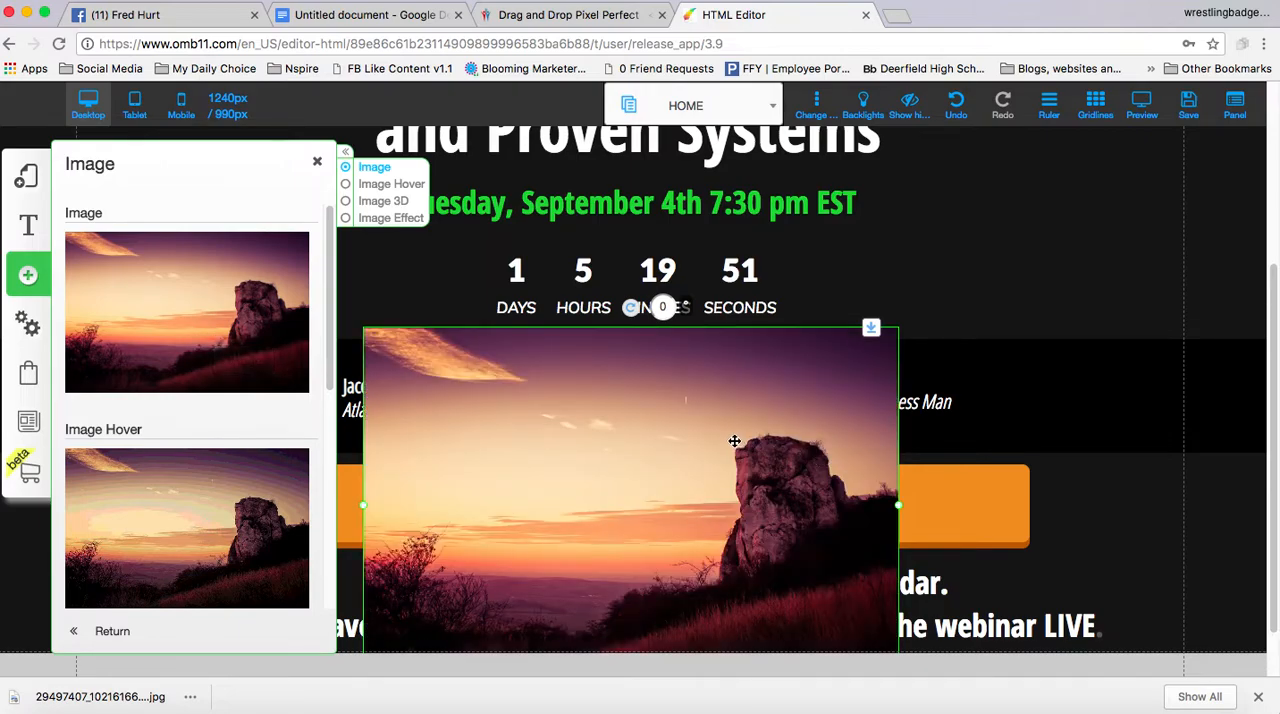
scroll(735, 440, down, 1)
scroll(735, 440, down, 2)
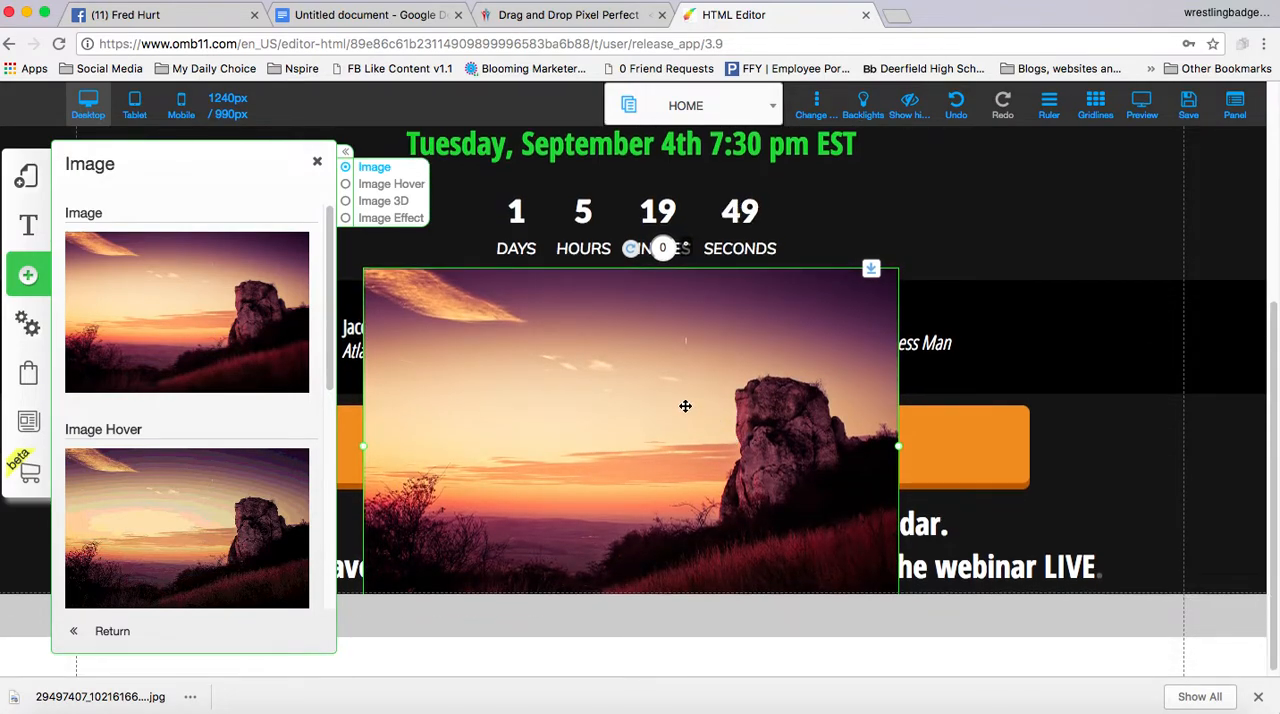
click(317, 162)
scroll(649, 372, down, 1)
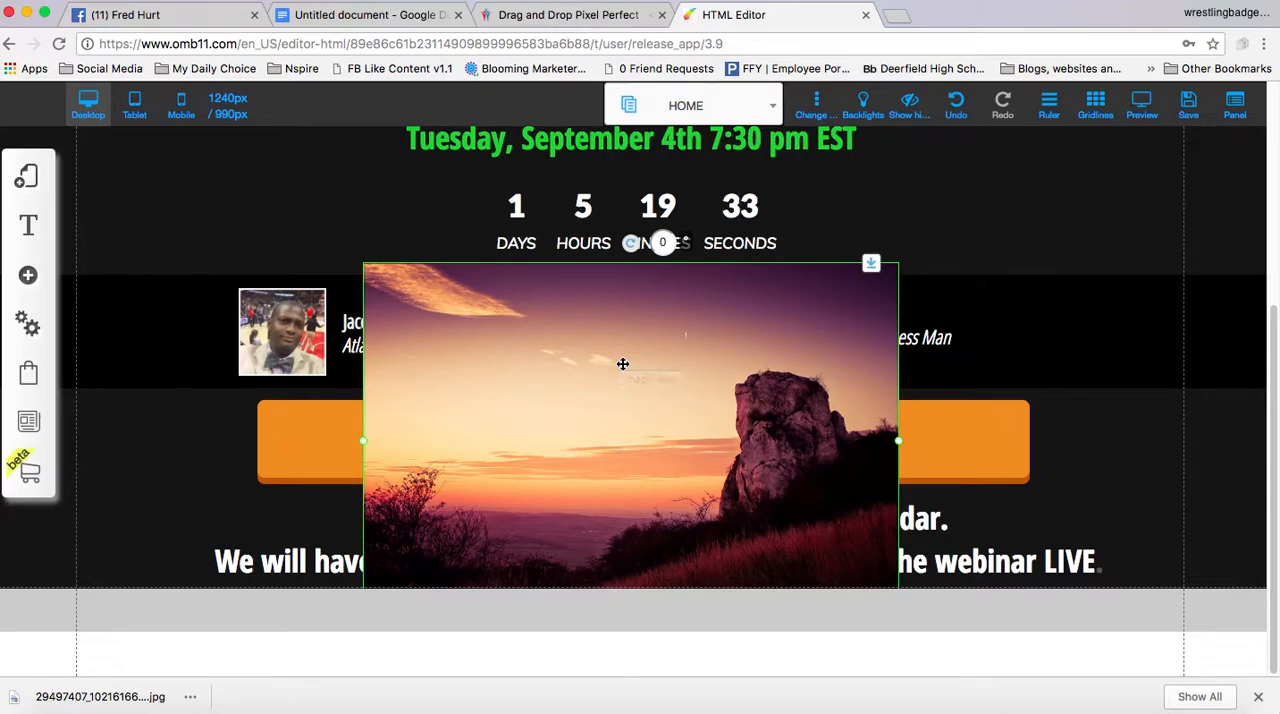
click(633, 383)
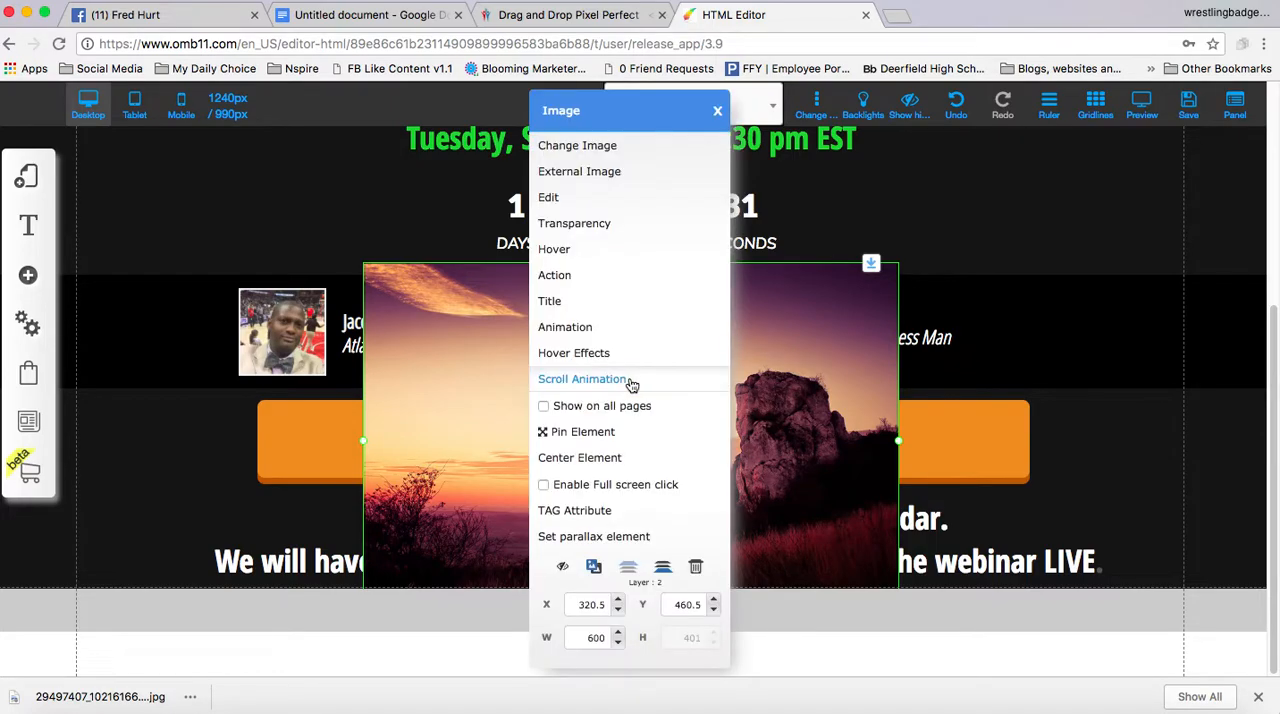
click(620, 153)
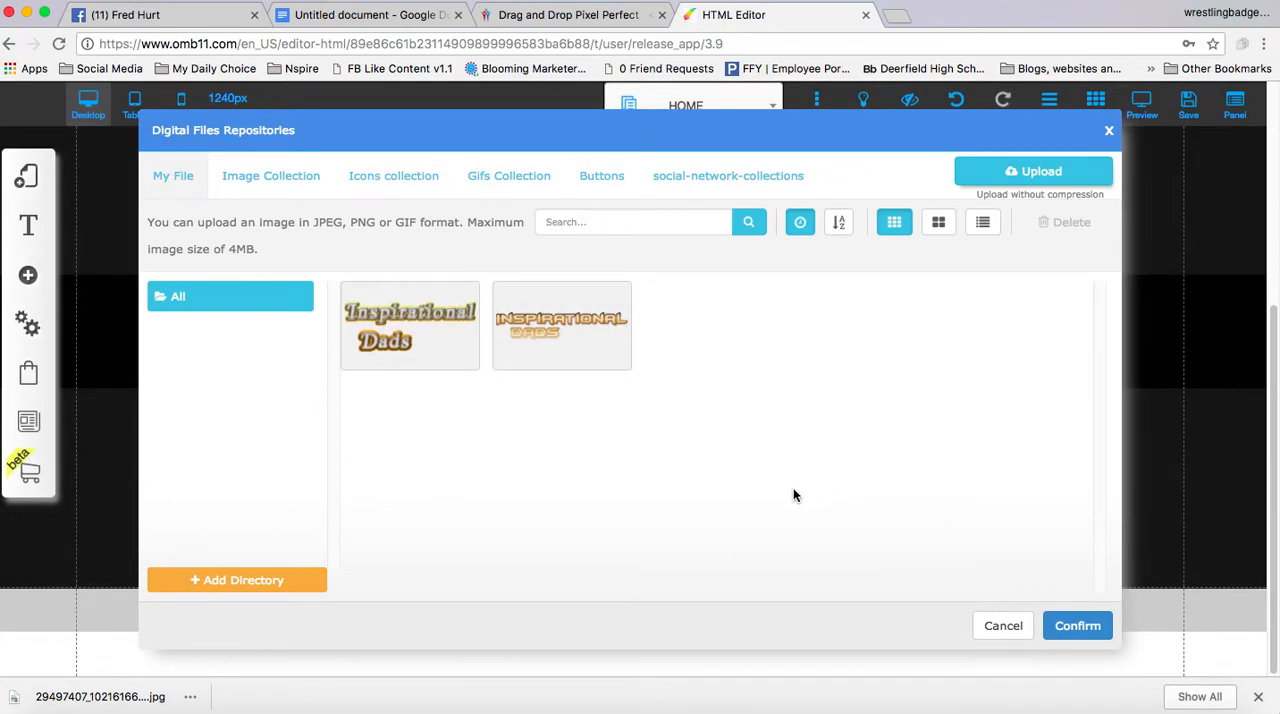
click(1036, 172)
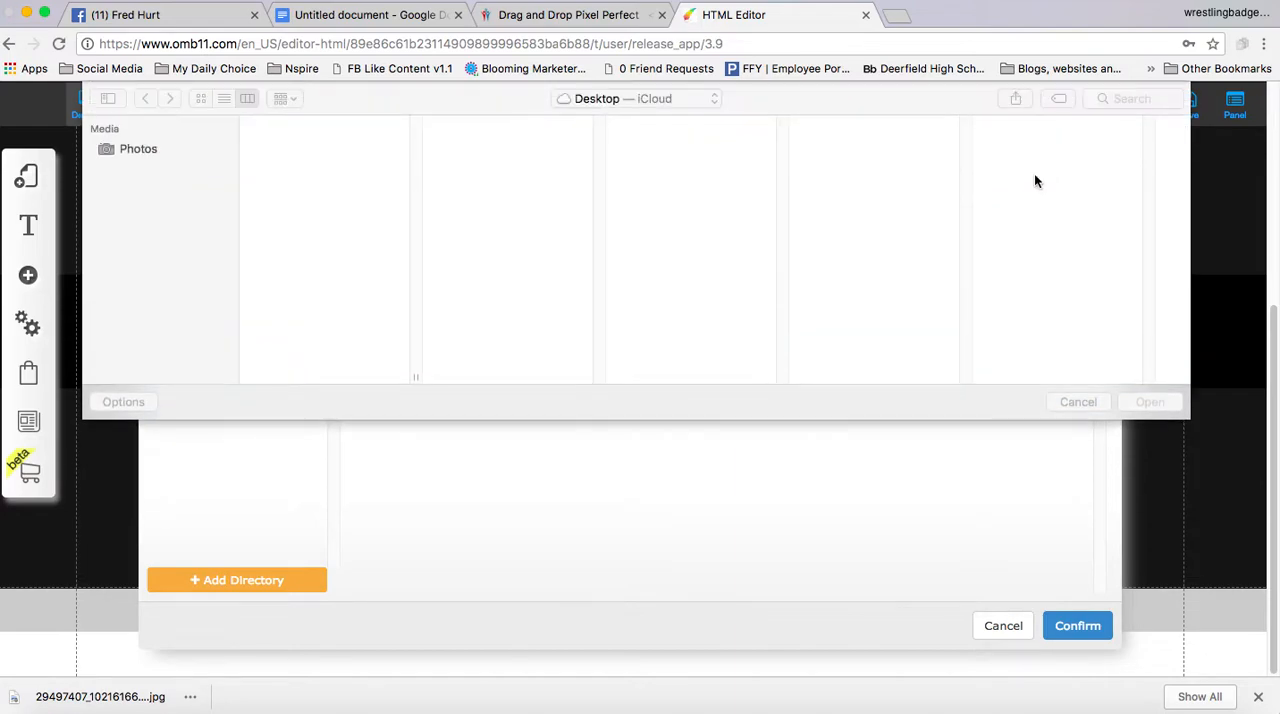
click(148, 244)
click(288, 148)
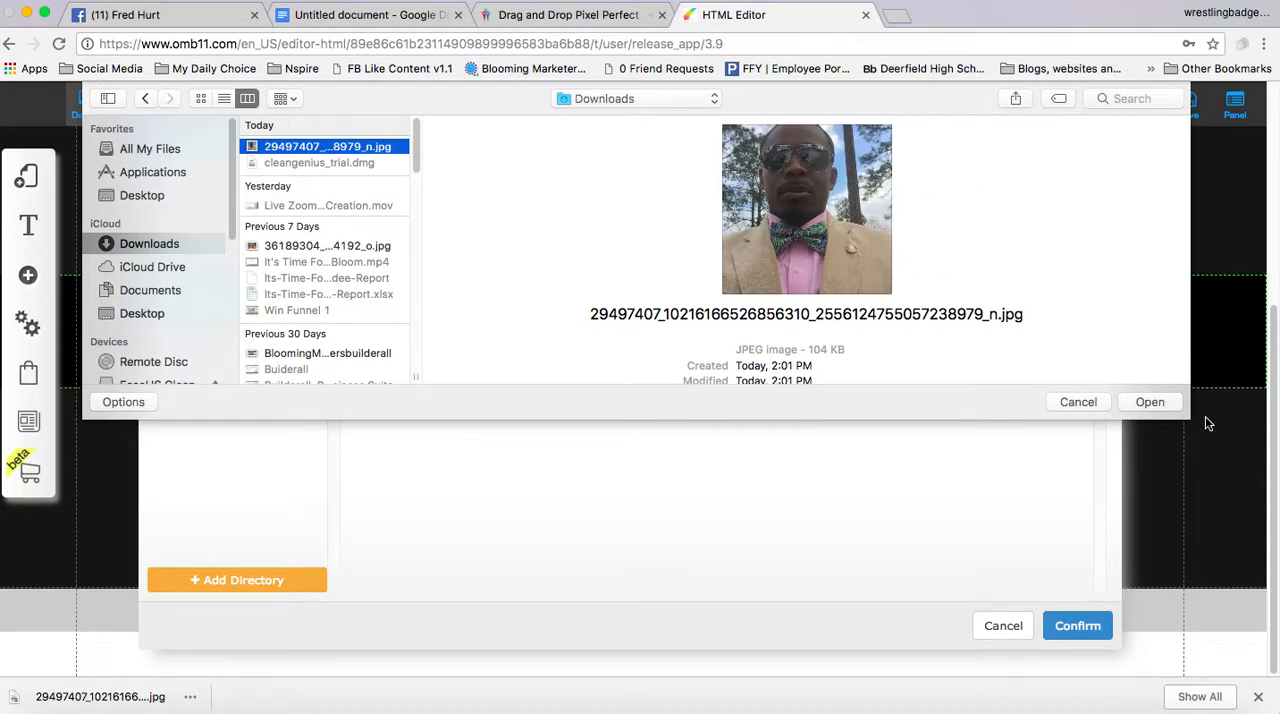
click(1150, 402)
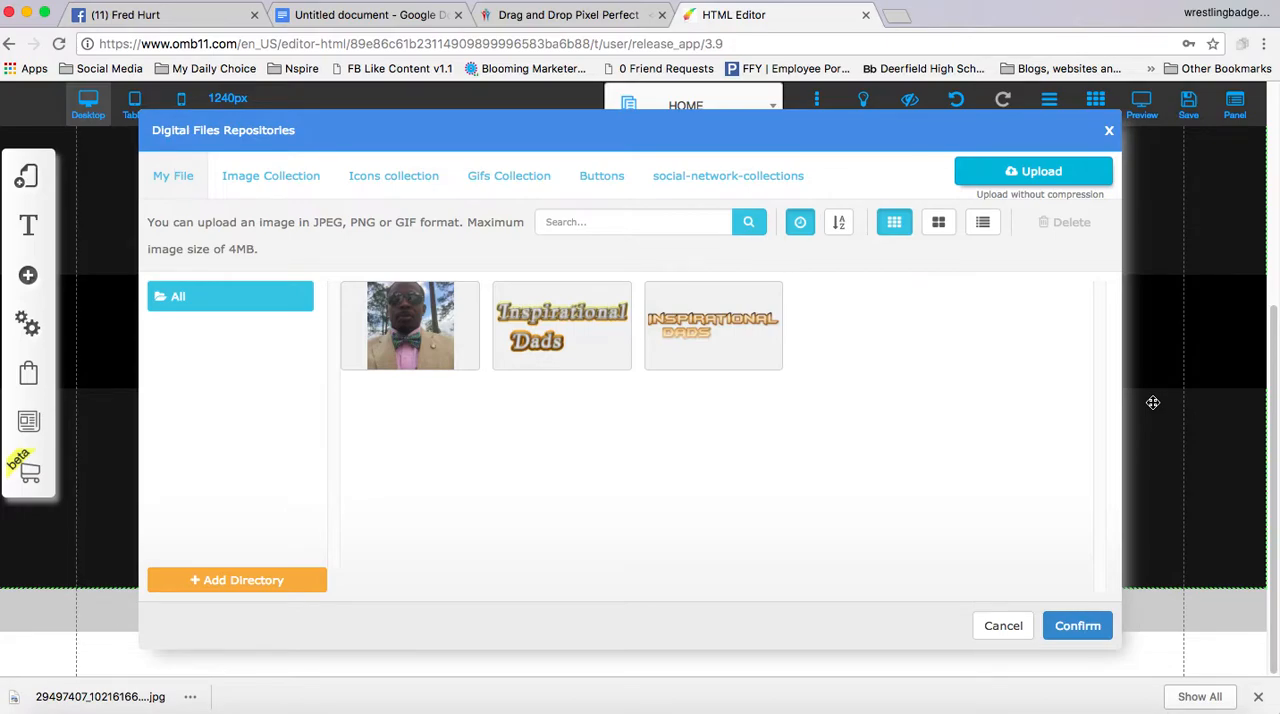
Try to open the uploaded portrait for editing in the file repository, and confirm the dialog
mouse_move(433, 317)
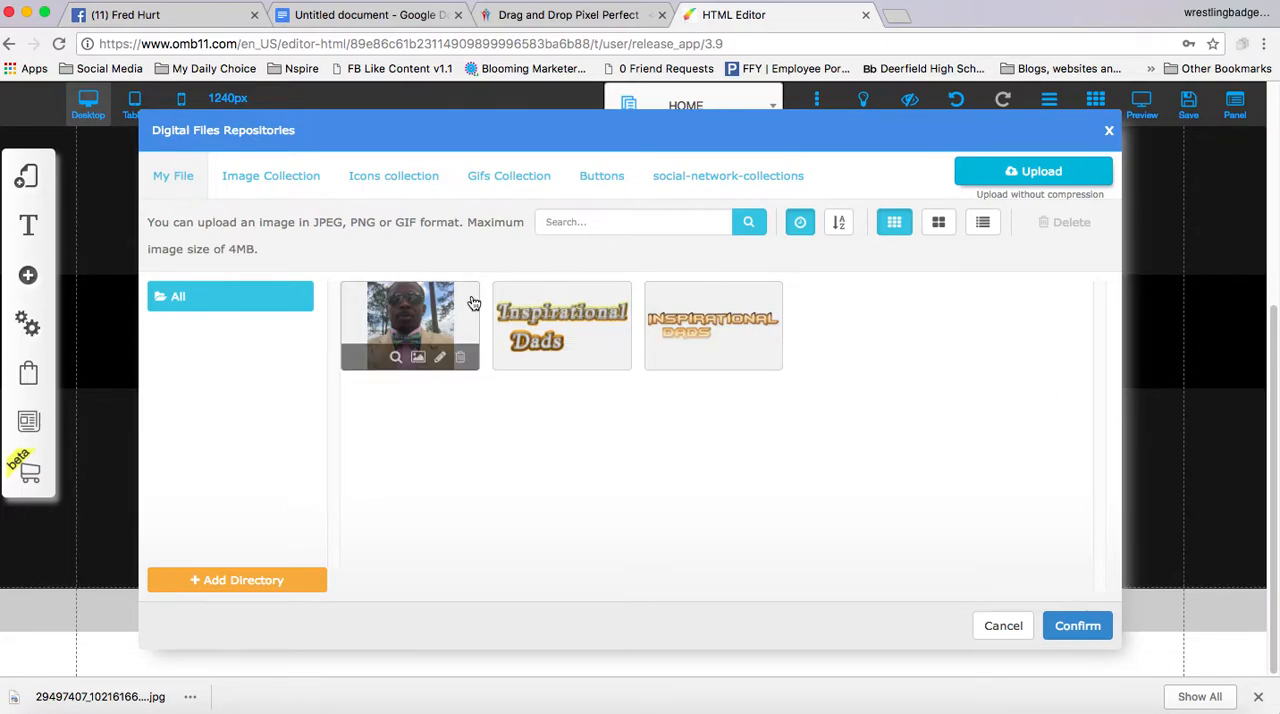
click(440, 362)
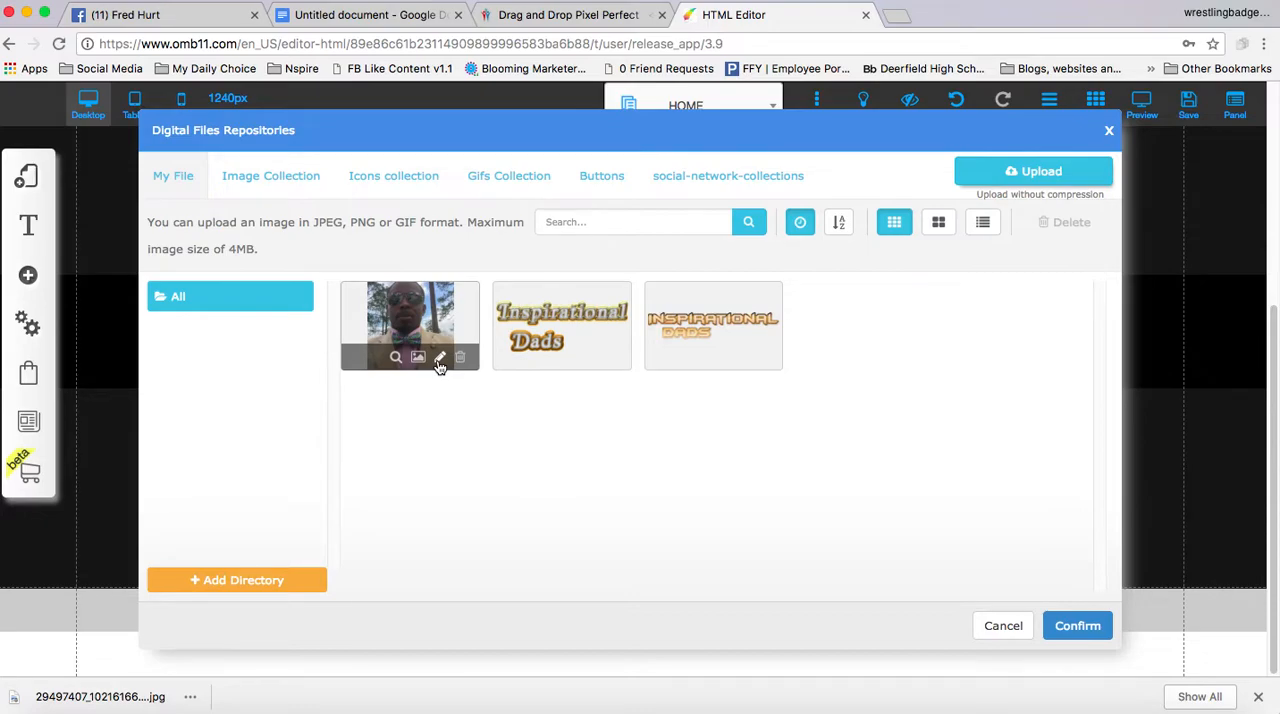
click(440, 362)
click(439, 360)
click(441, 361)
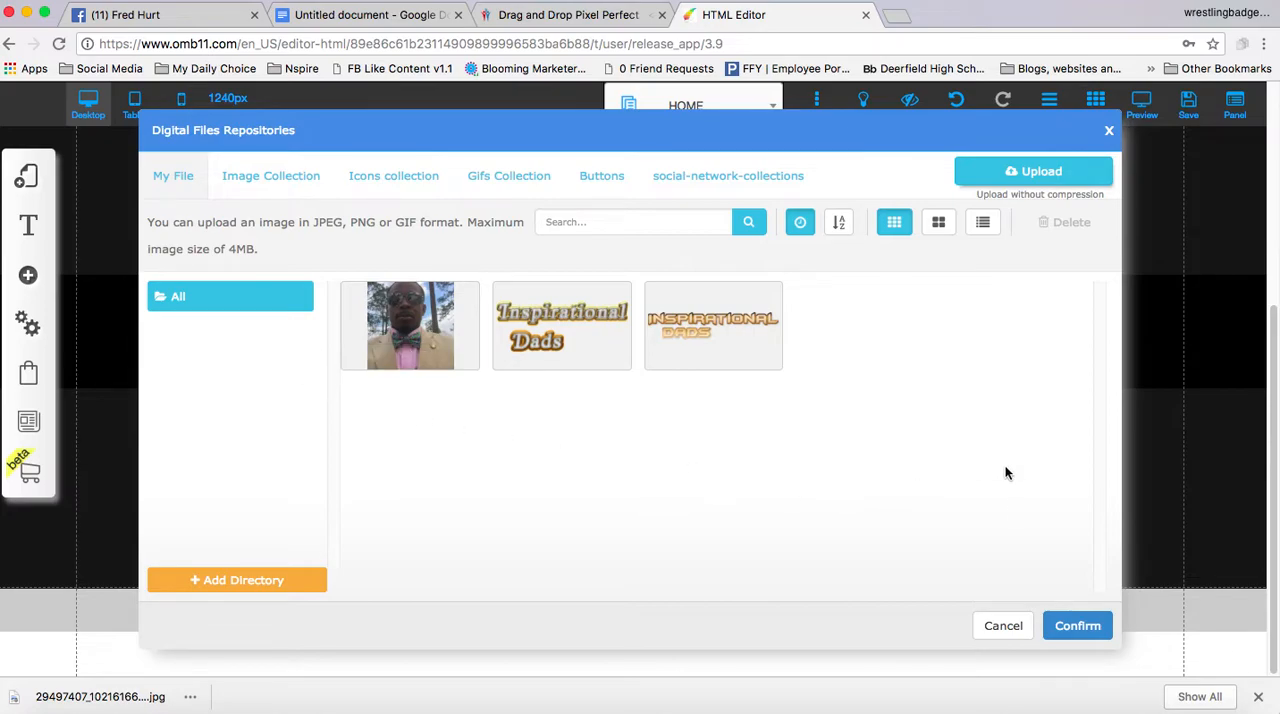
click(1078, 626)
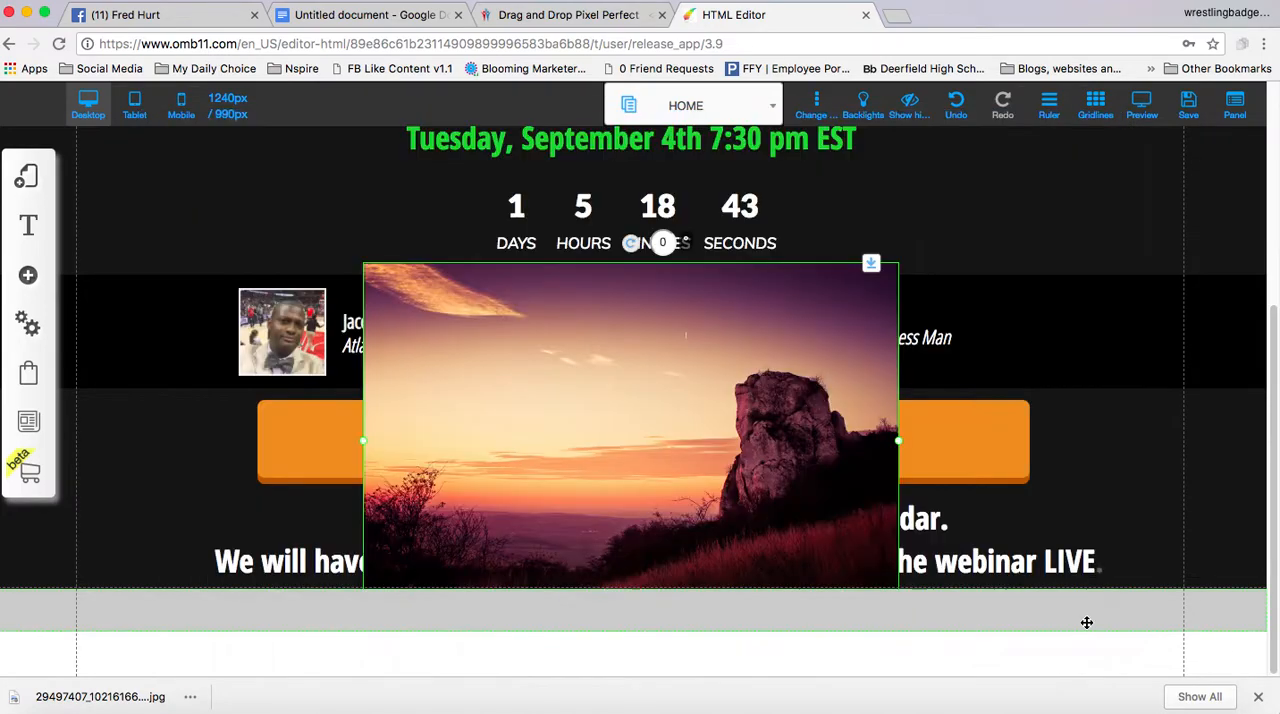
Replace the placeholder sunset image with the uploaded portrait from the file repository
click(592, 372)
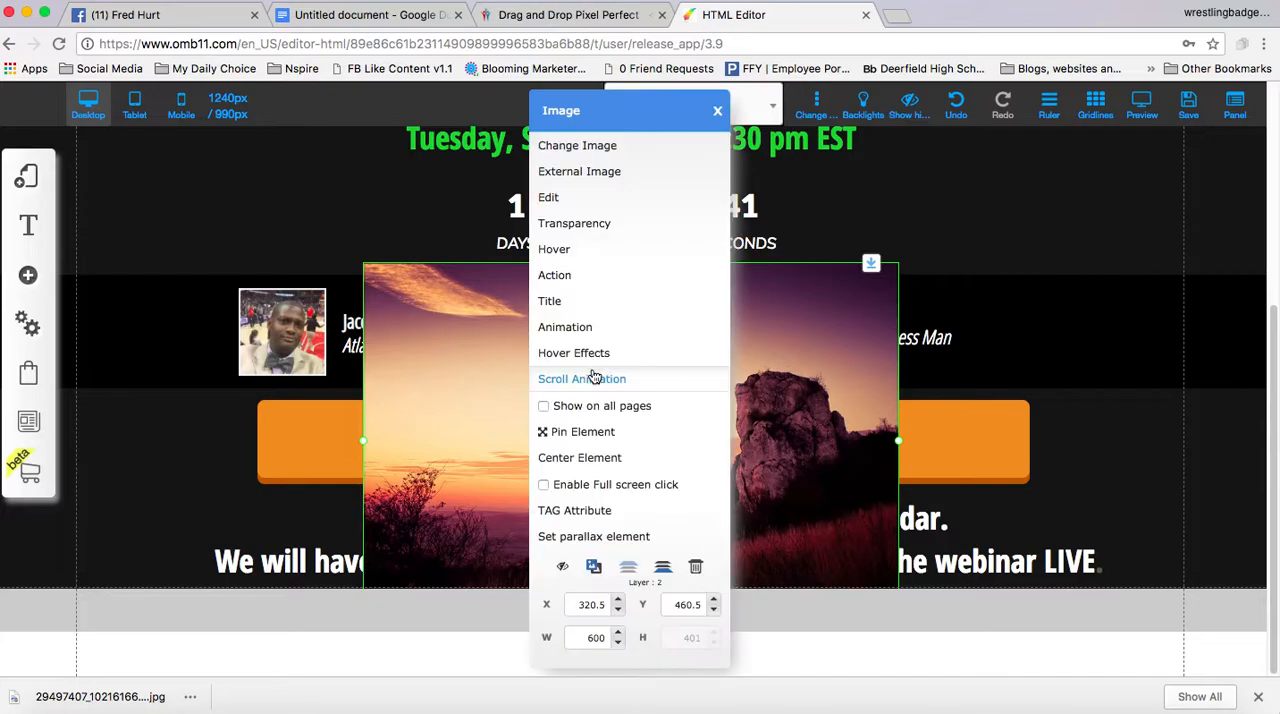
click(582, 148)
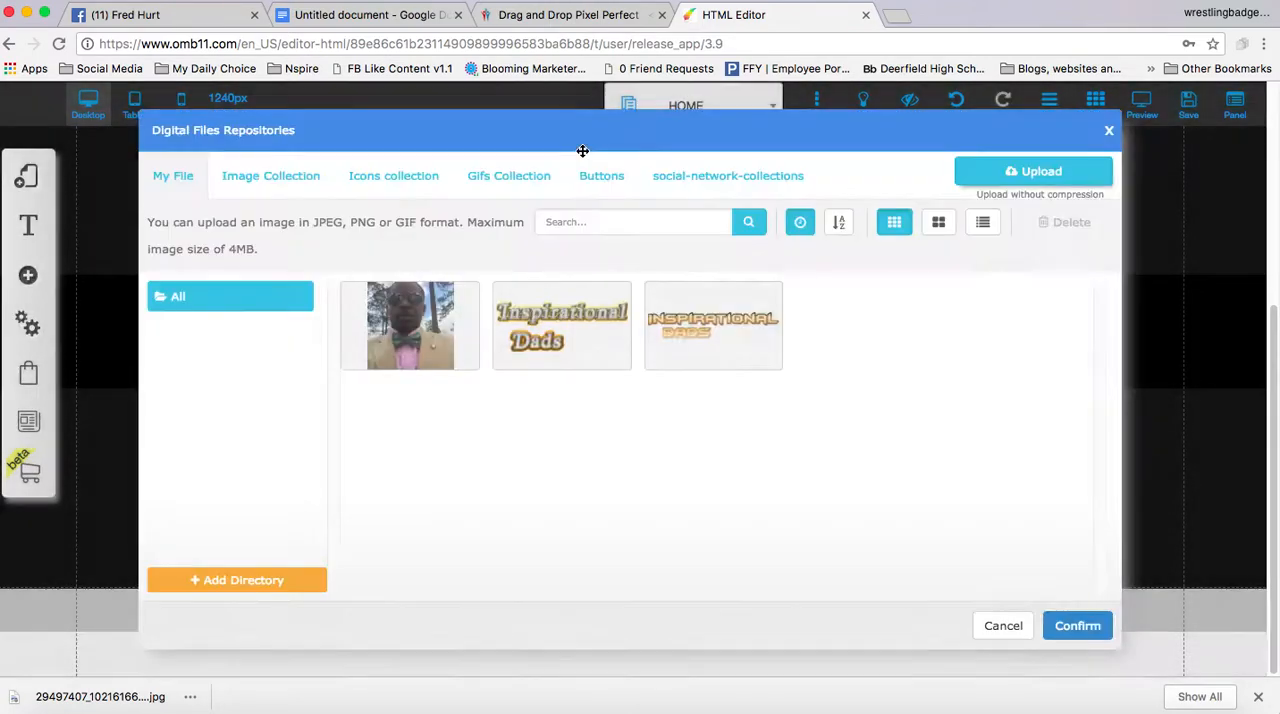
click(410, 325)
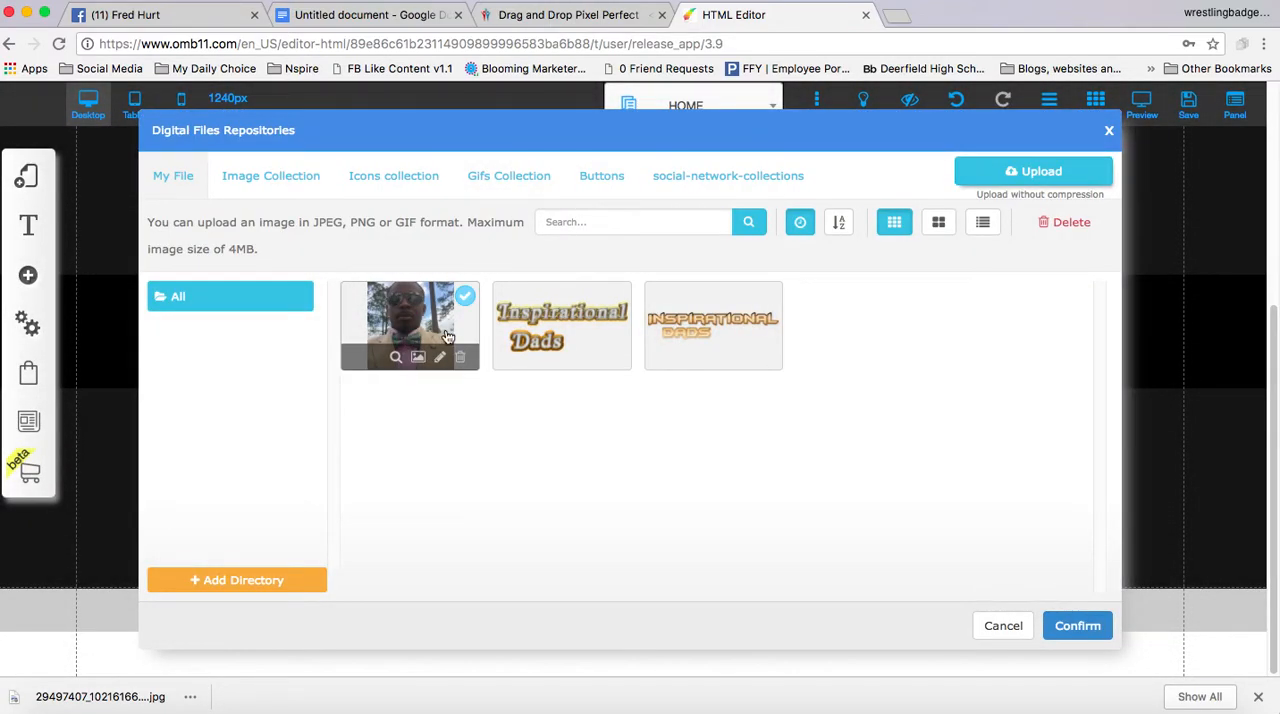
click(1075, 625)
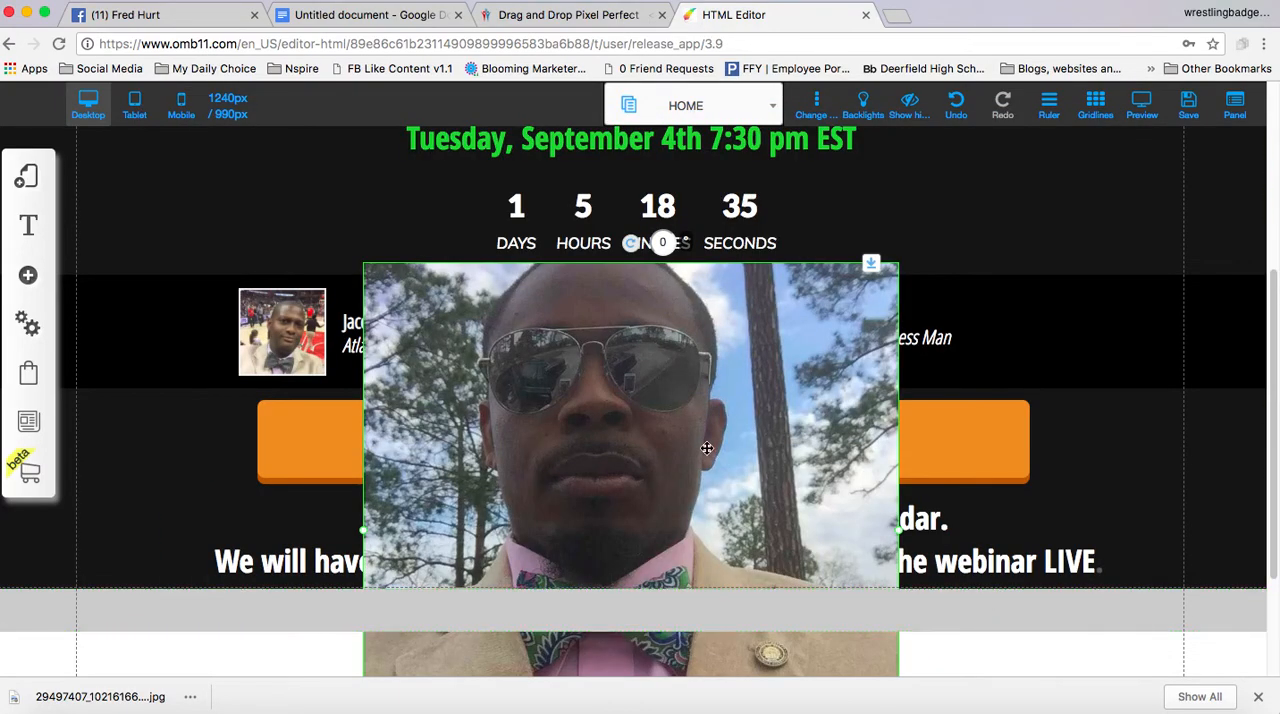
Shrink the portrait to match the first presenter's picture and place it directly beside the host's name and tagline
scroll(706, 447, down, 1)
scroll(706, 447, down, 2)
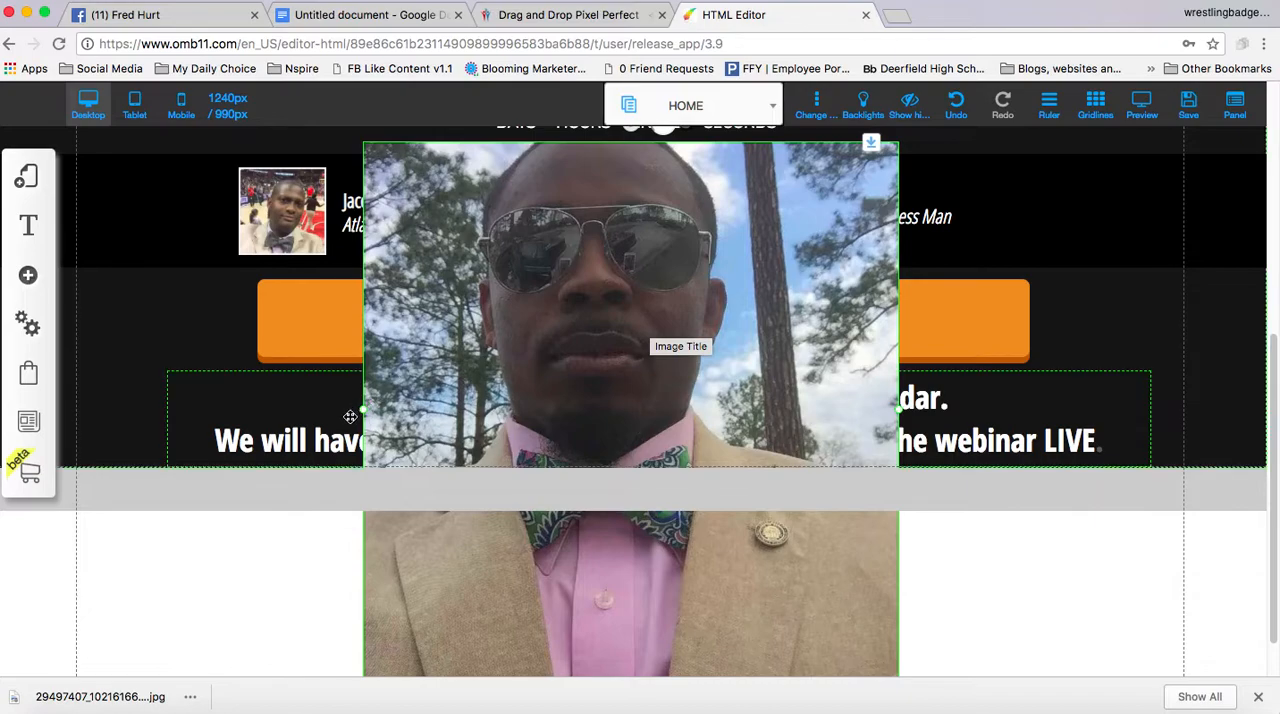
drag(362, 410, 809, 257)
drag(838, 188, 710, 210)
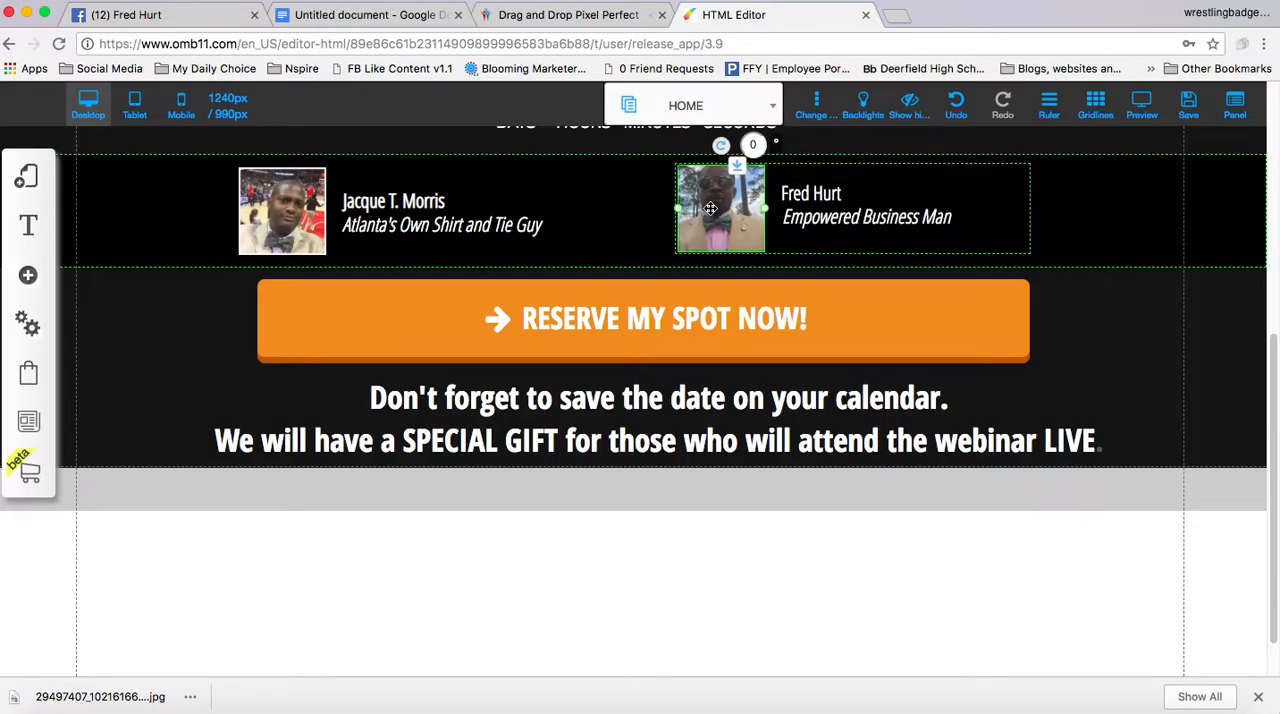
Save the HOME page with the host's new picture and dismiss the alert
click(1188, 106)
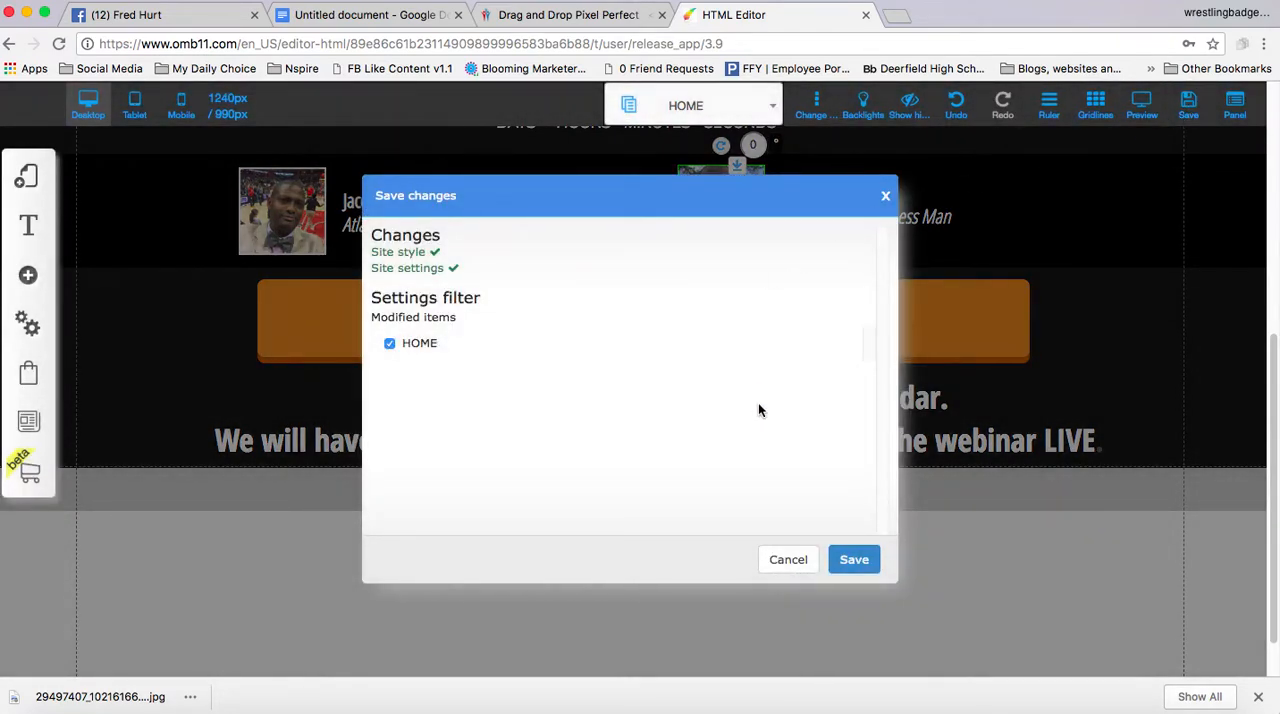
click(850, 561)
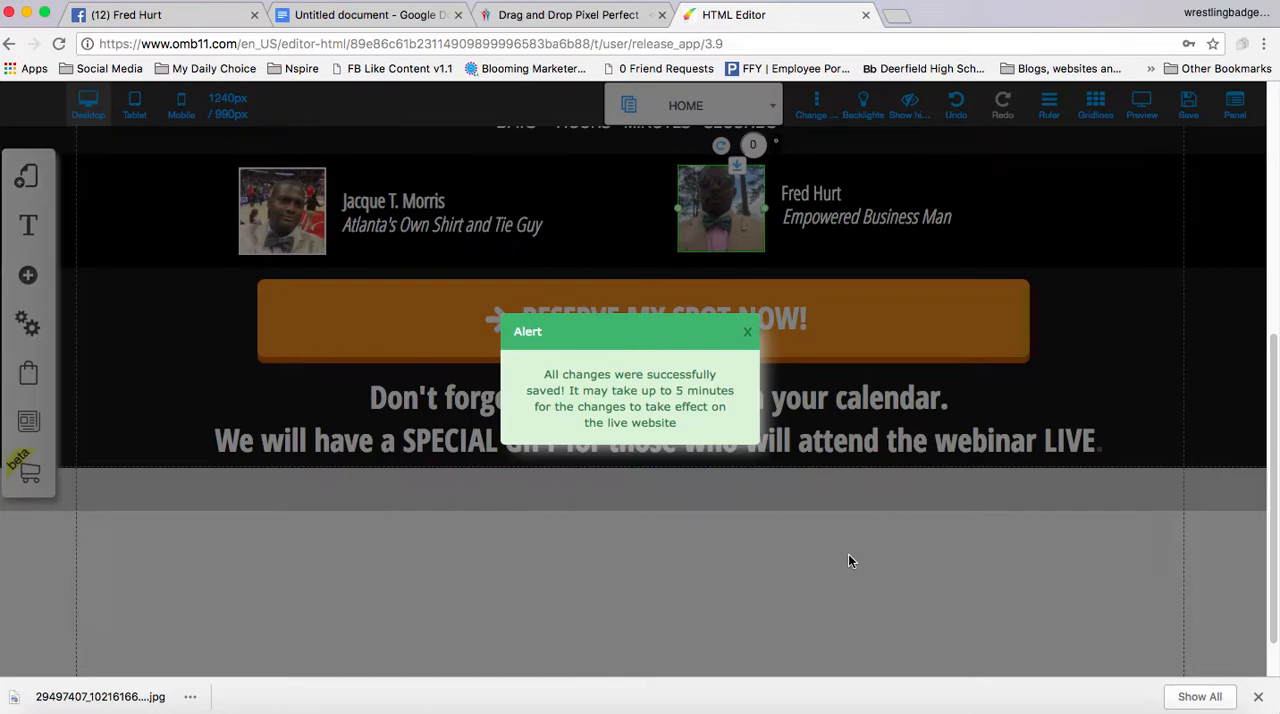
click(749, 336)
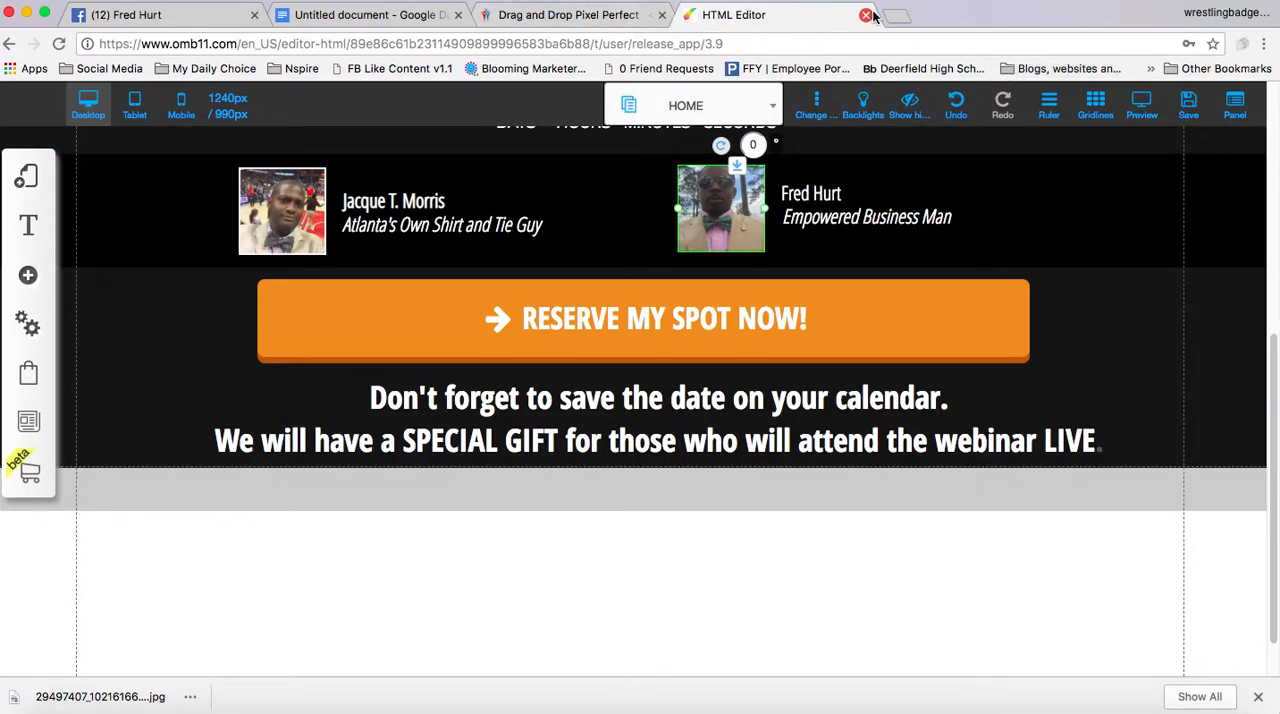
Save the site once more, dismiss the alert and close the HTML Editor, confirming leaving the site
click(1188, 104)
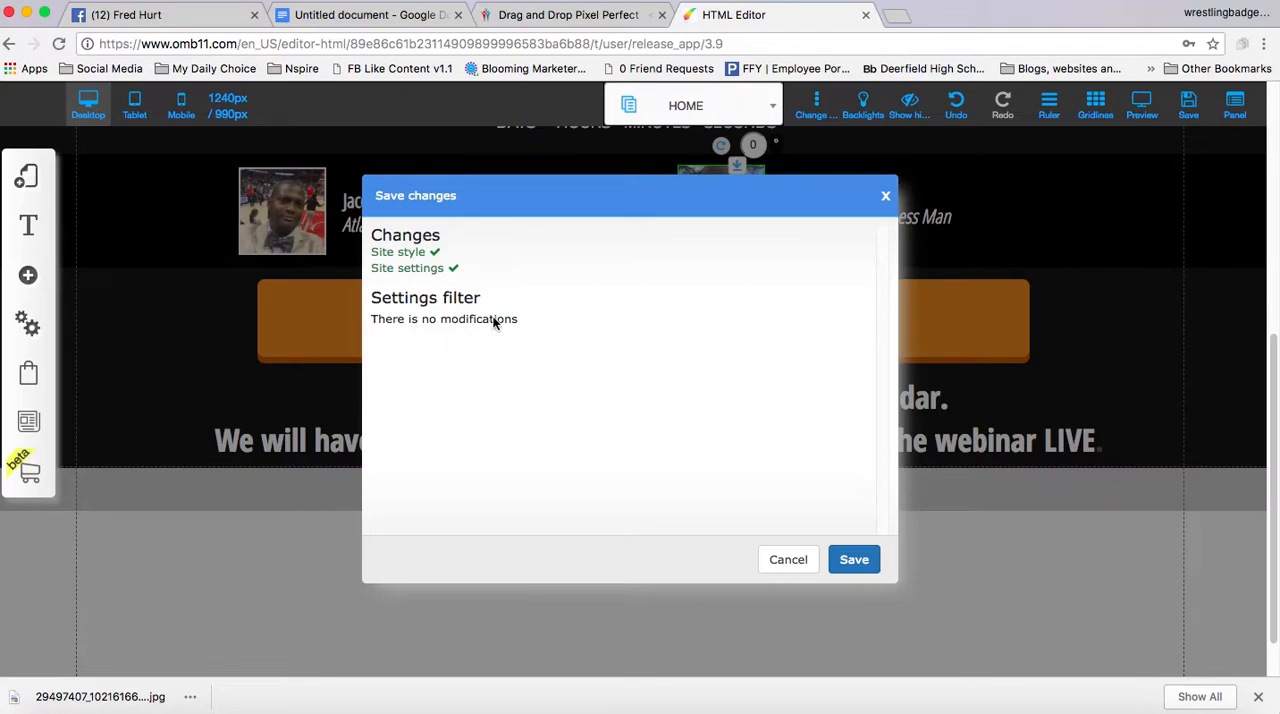
click(854, 561)
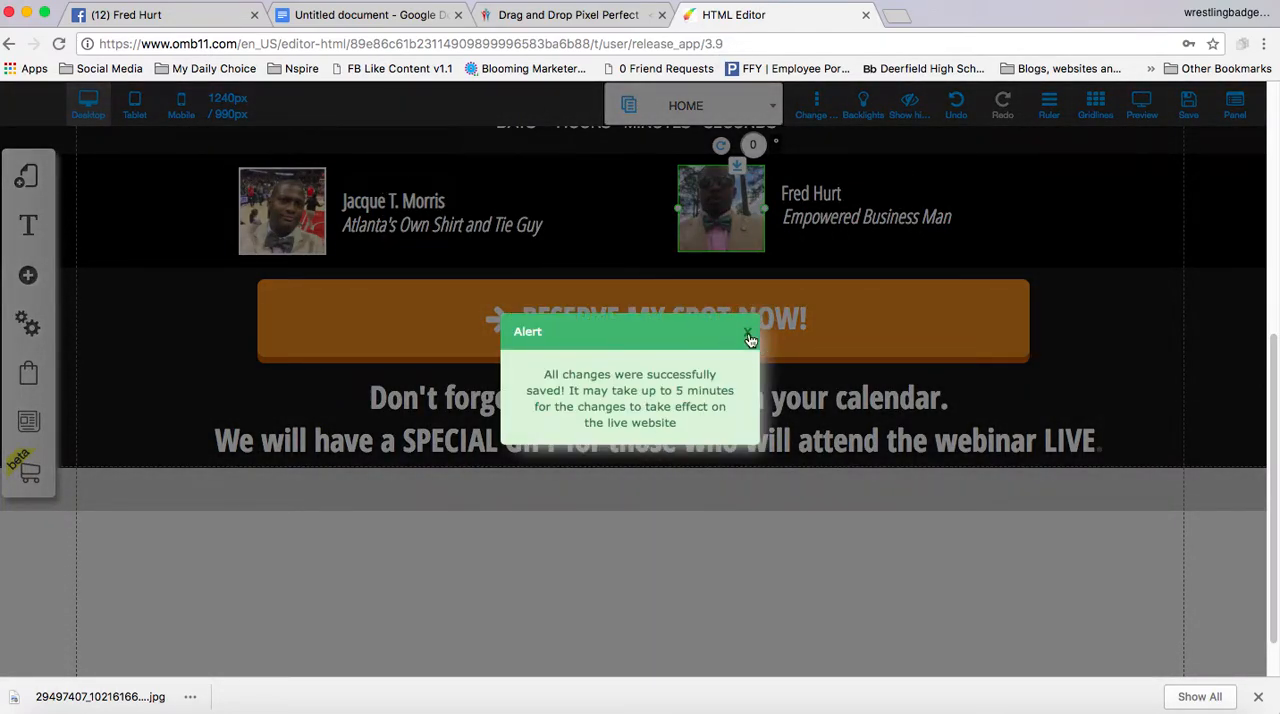
click(749, 333)
click(866, 16)
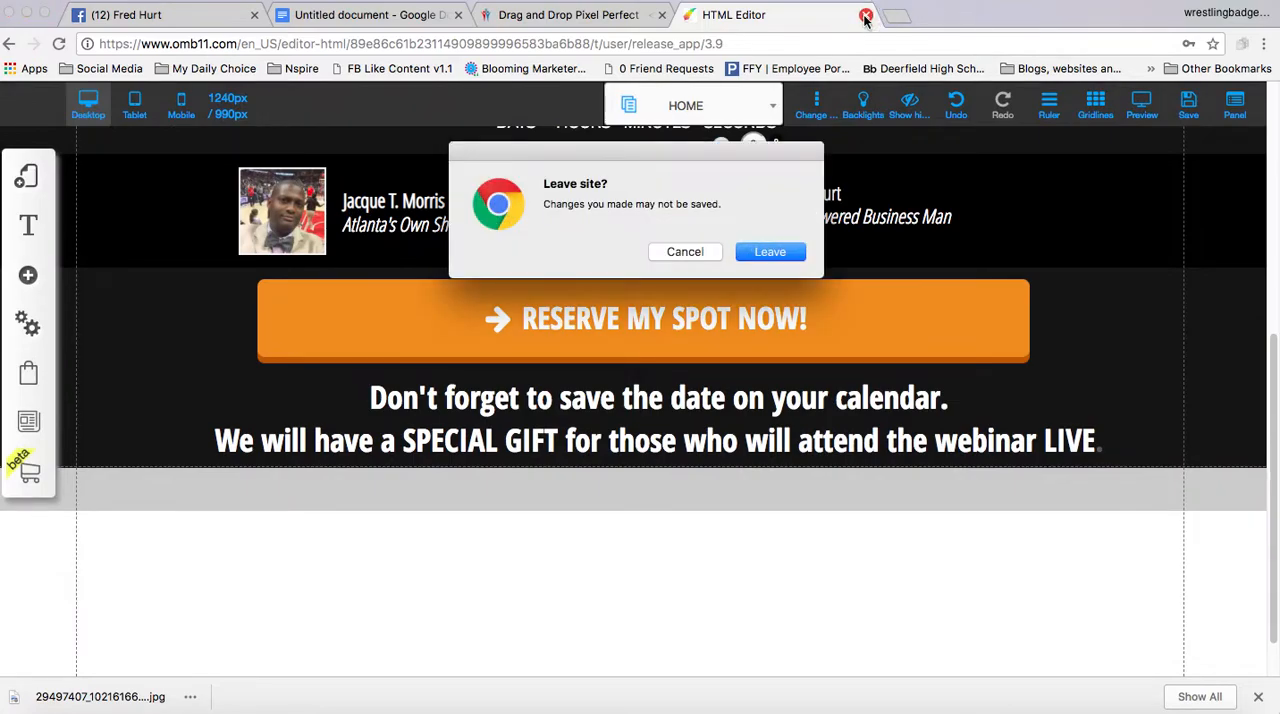
click(770, 253)
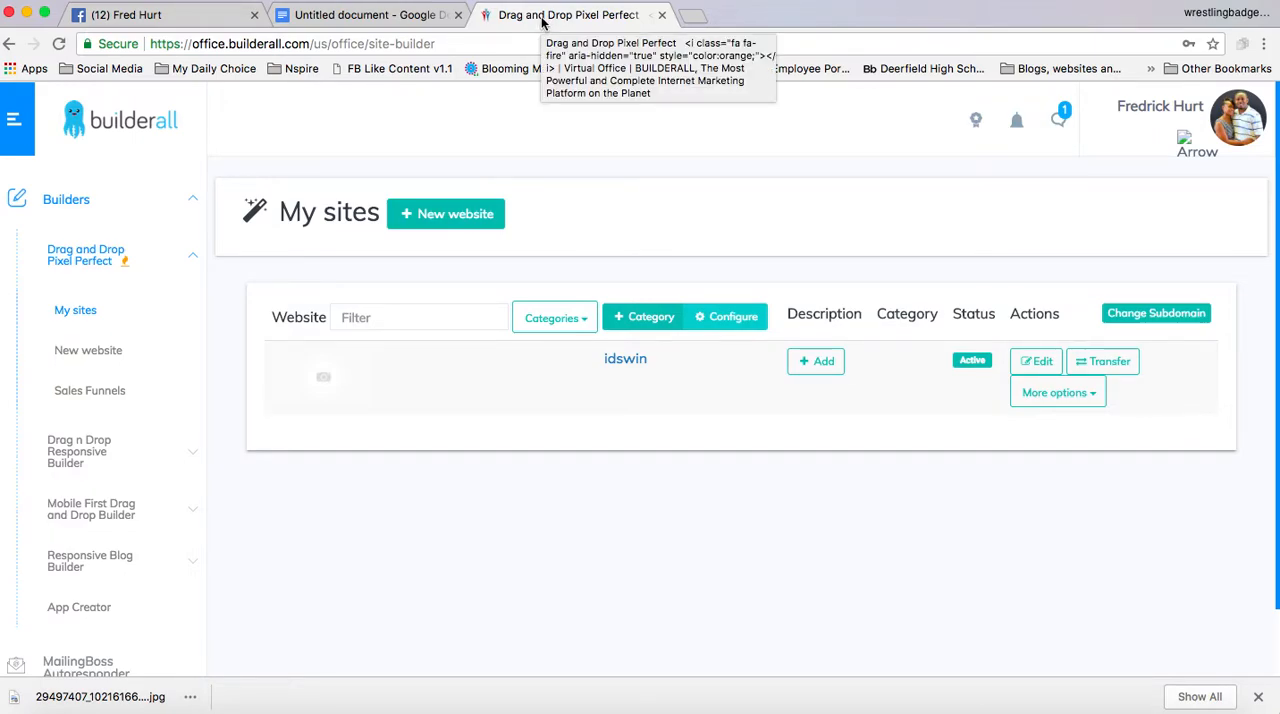
Go to the Builderall office home and reopen the Drag and Drop Pixel Perfect list of sites
click(80, 128)
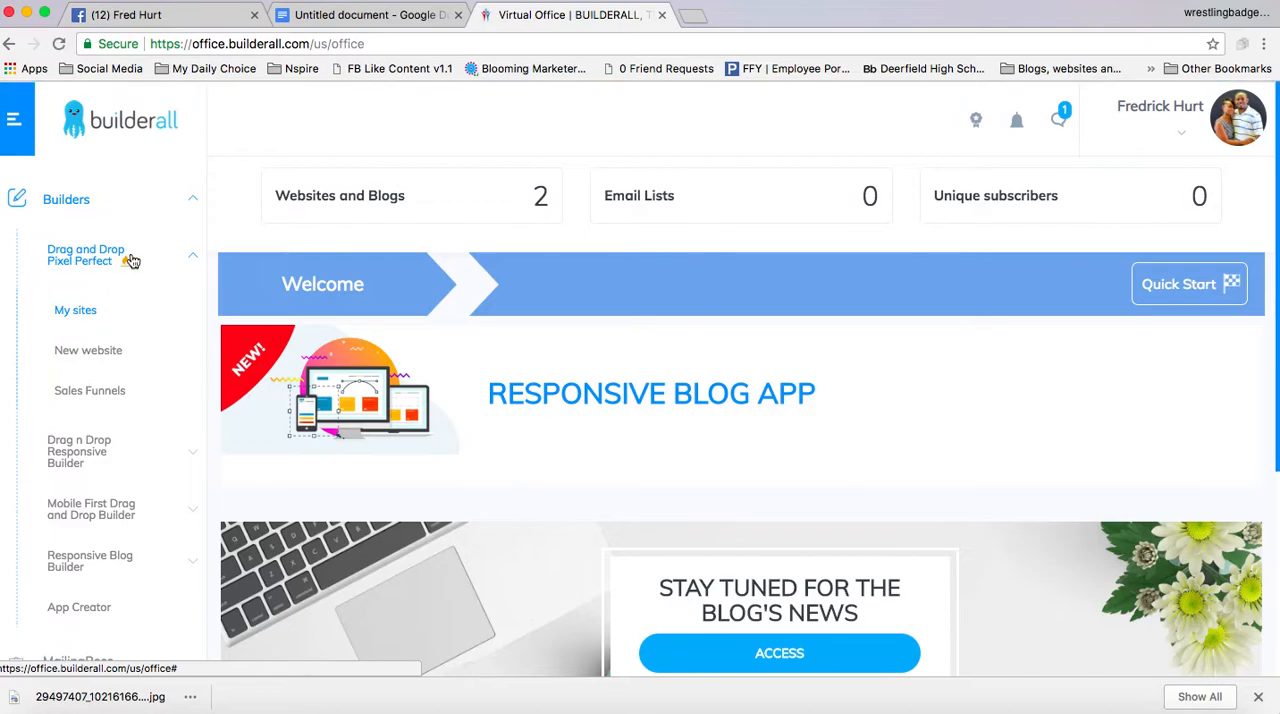
click(184, 263)
click(184, 263)
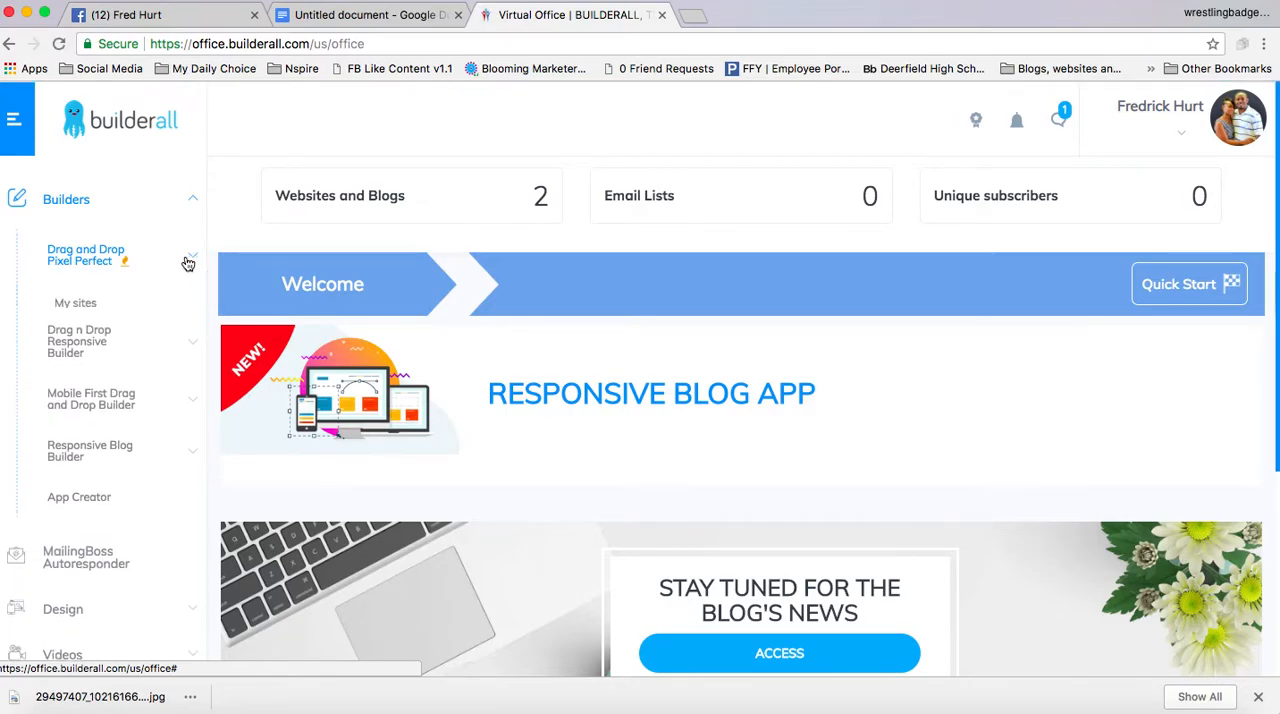
click(112, 312)
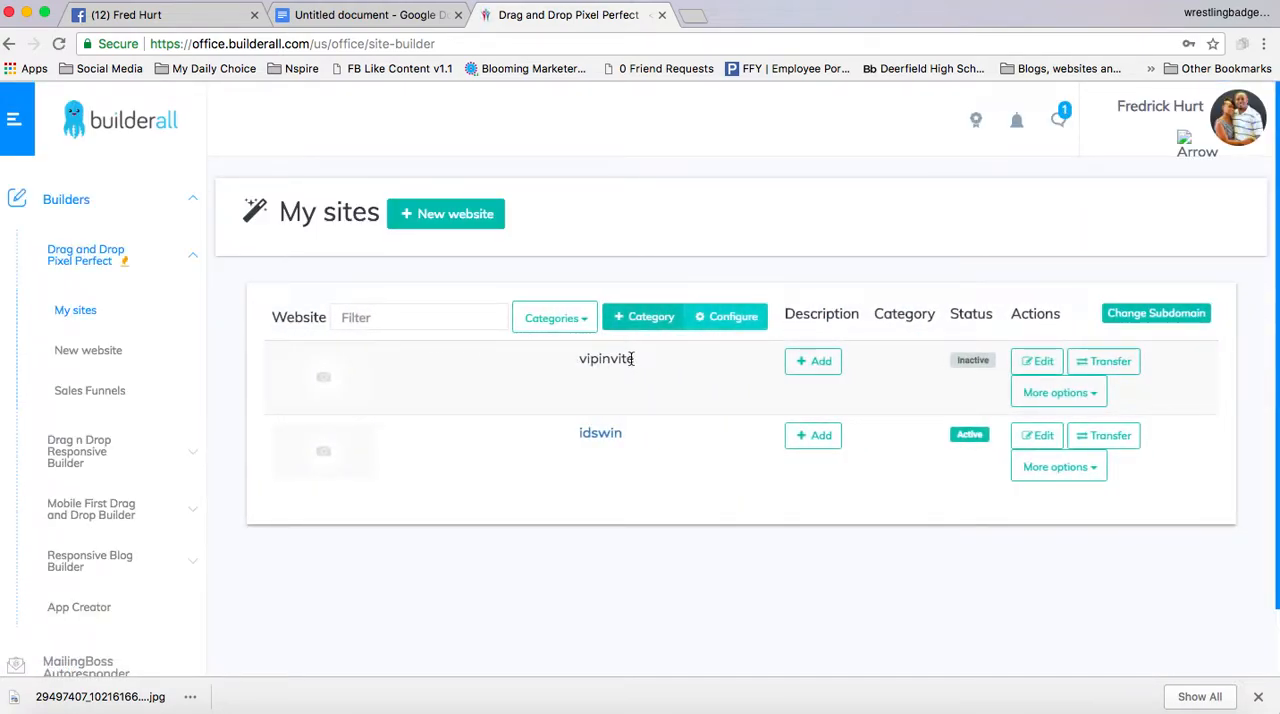
Publish the vipinvite site from the My sites list
click(1093, 396)
click(1089, 419)
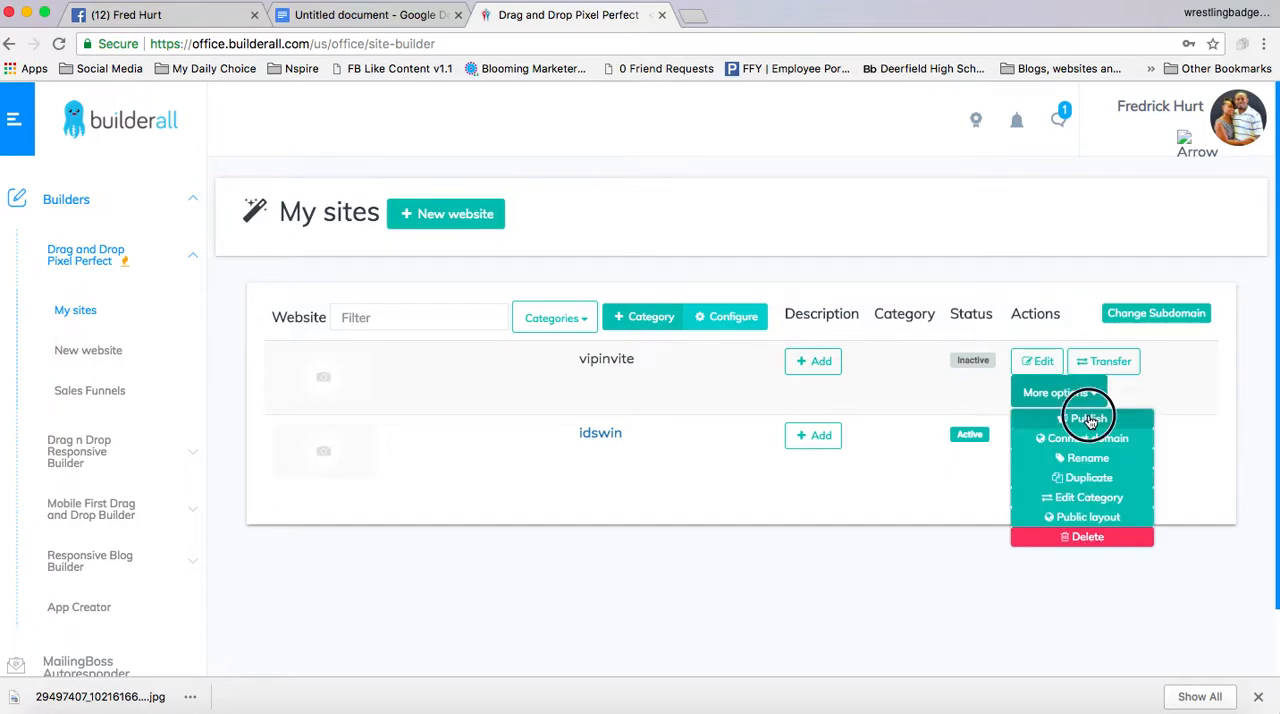
click(804, 164)
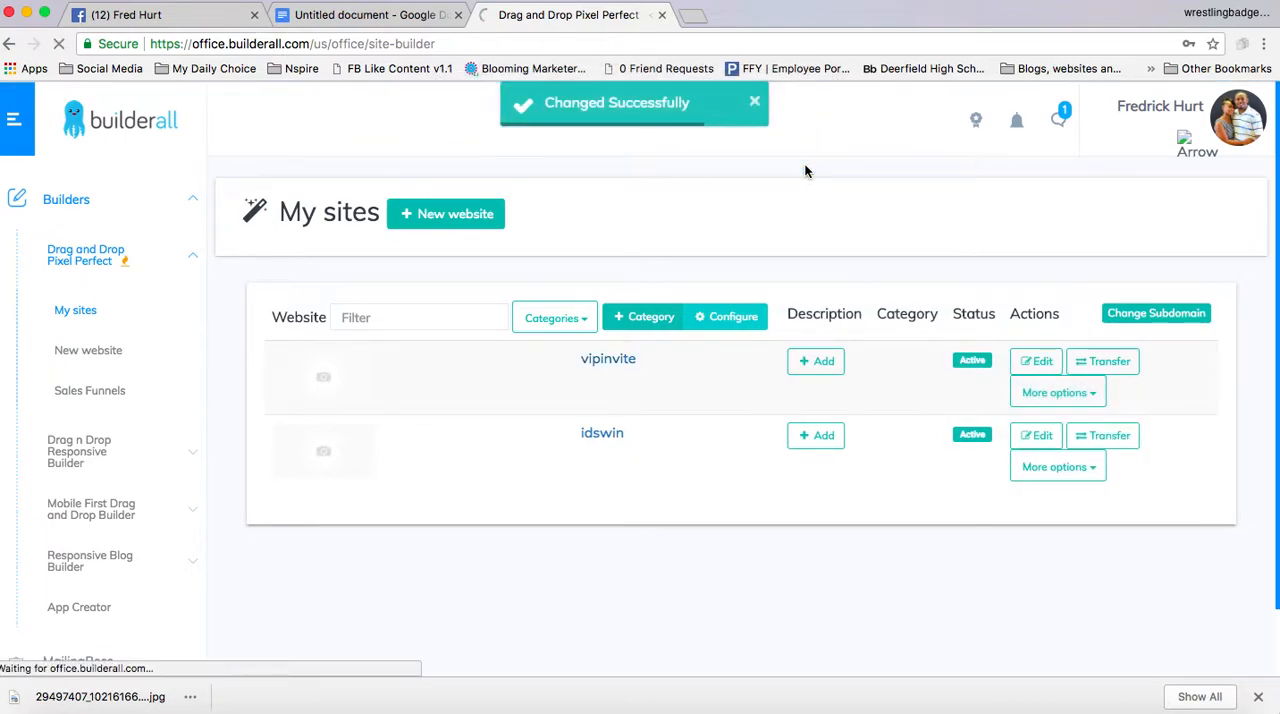
Open the live vipinvite page, check its date, timer and presenters, and follow its reservation link to the webinar registration
click(617, 362)
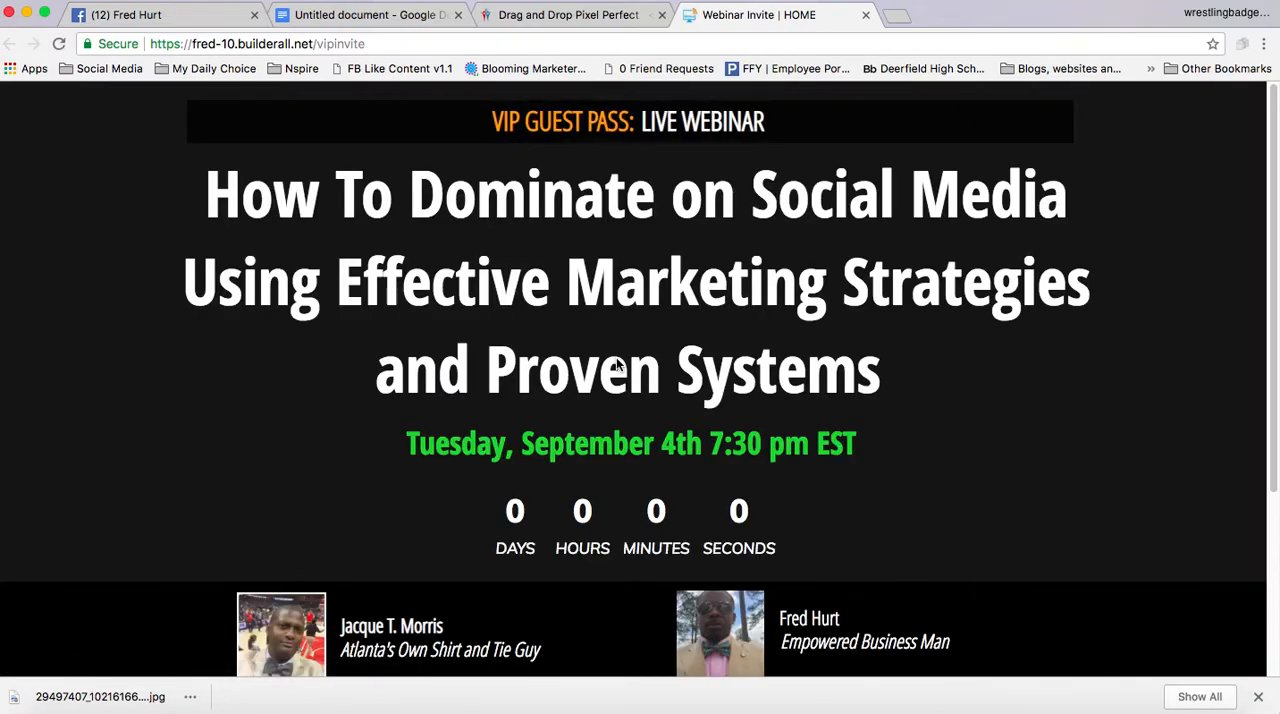
scroll(617, 364, down, 1)
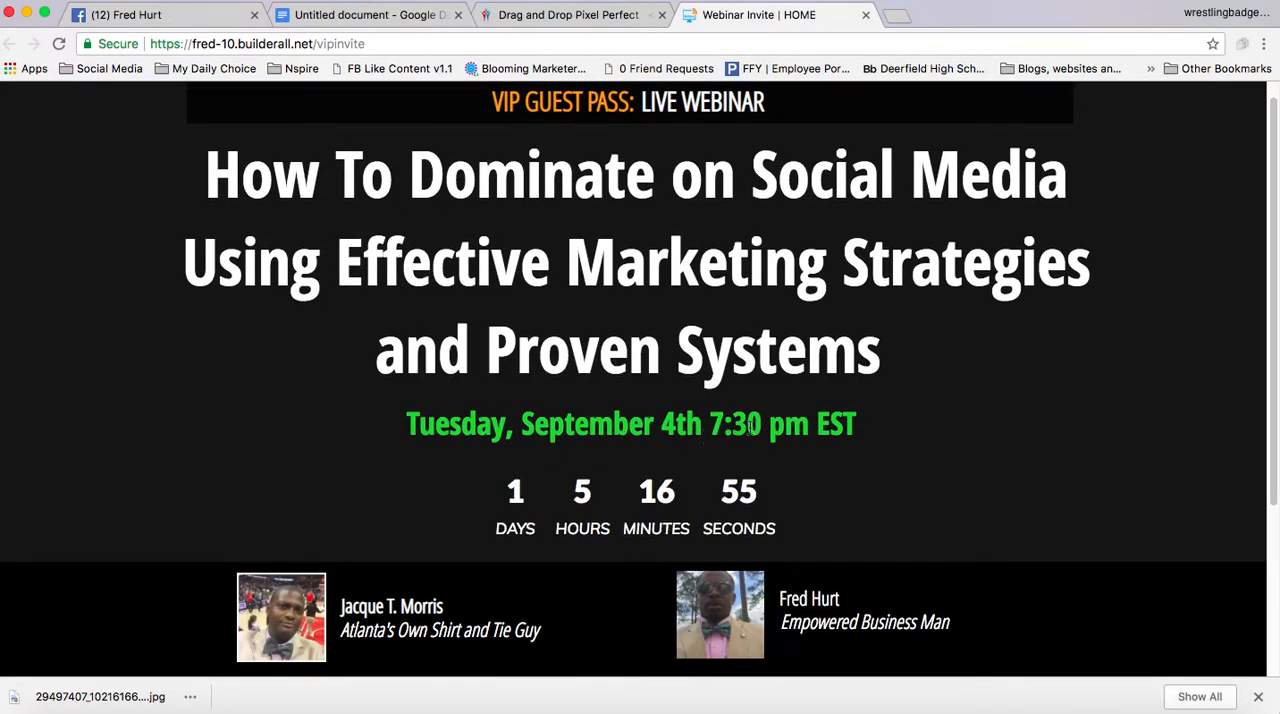
scroll(604, 545, down, 4)
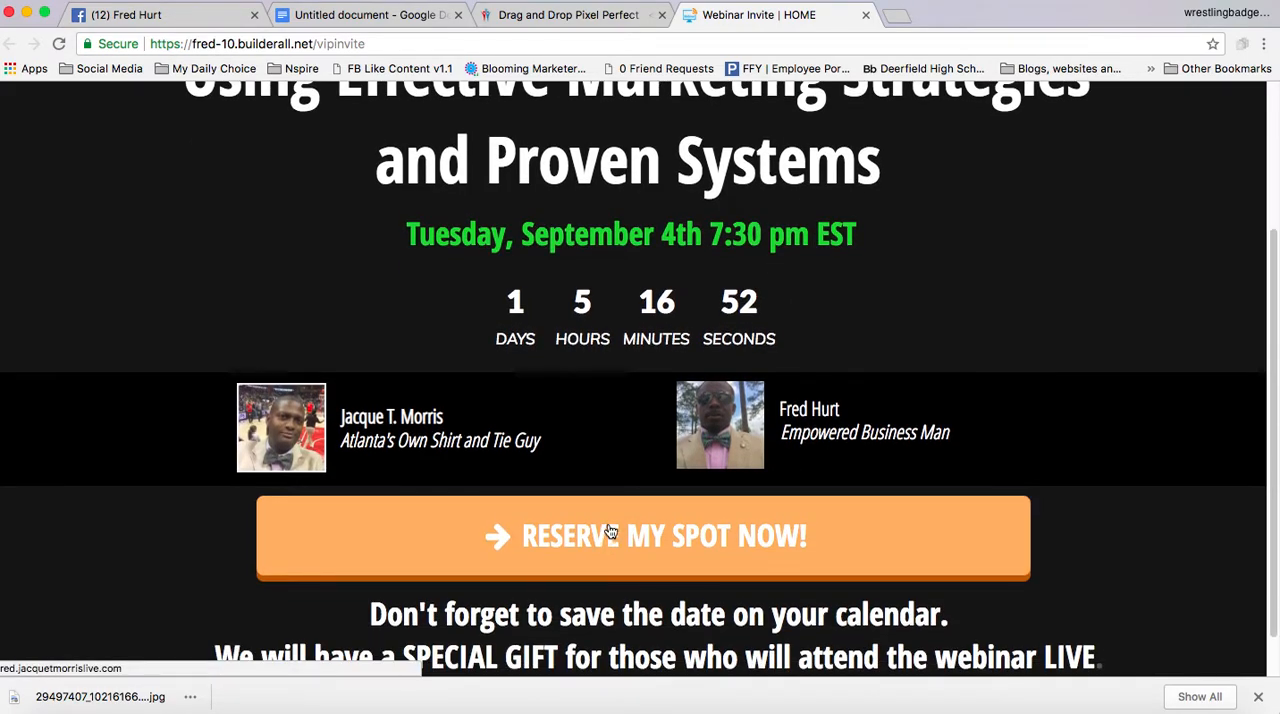
click(611, 531)
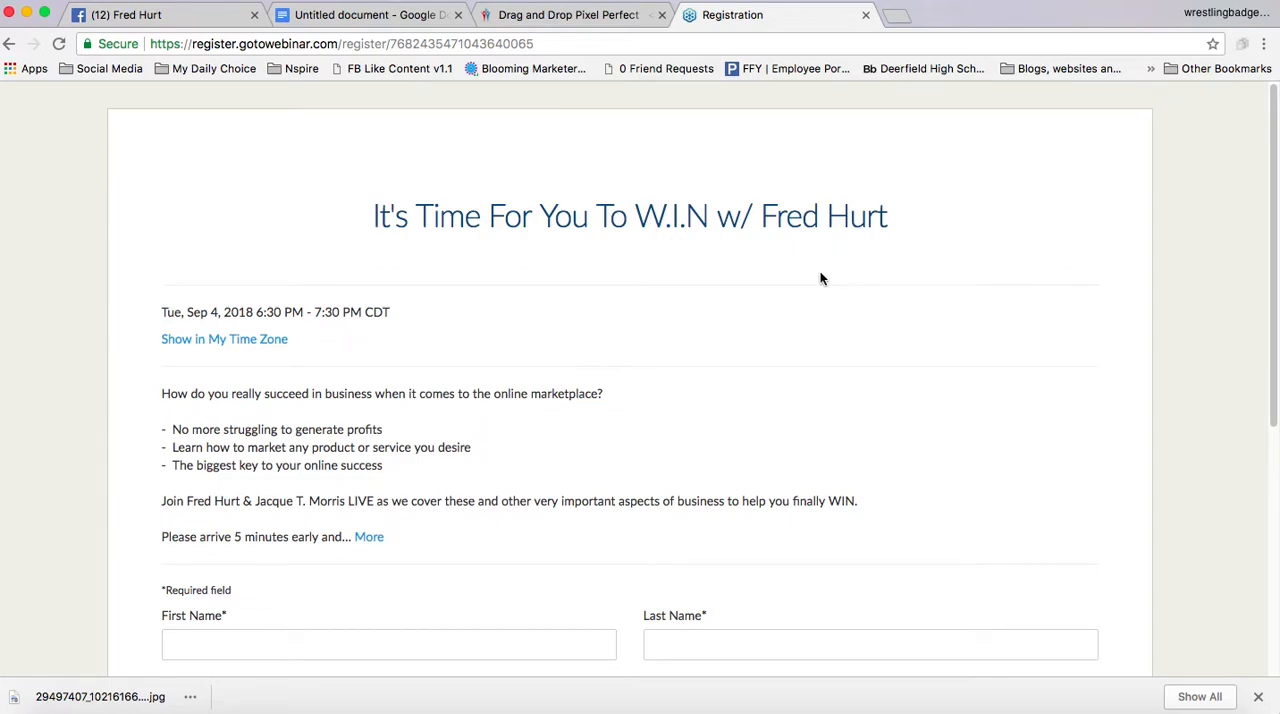
Return to the My sites list and reopen the live vipinvite page to review it down to the closing text
click(583, 16)
click(620, 366)
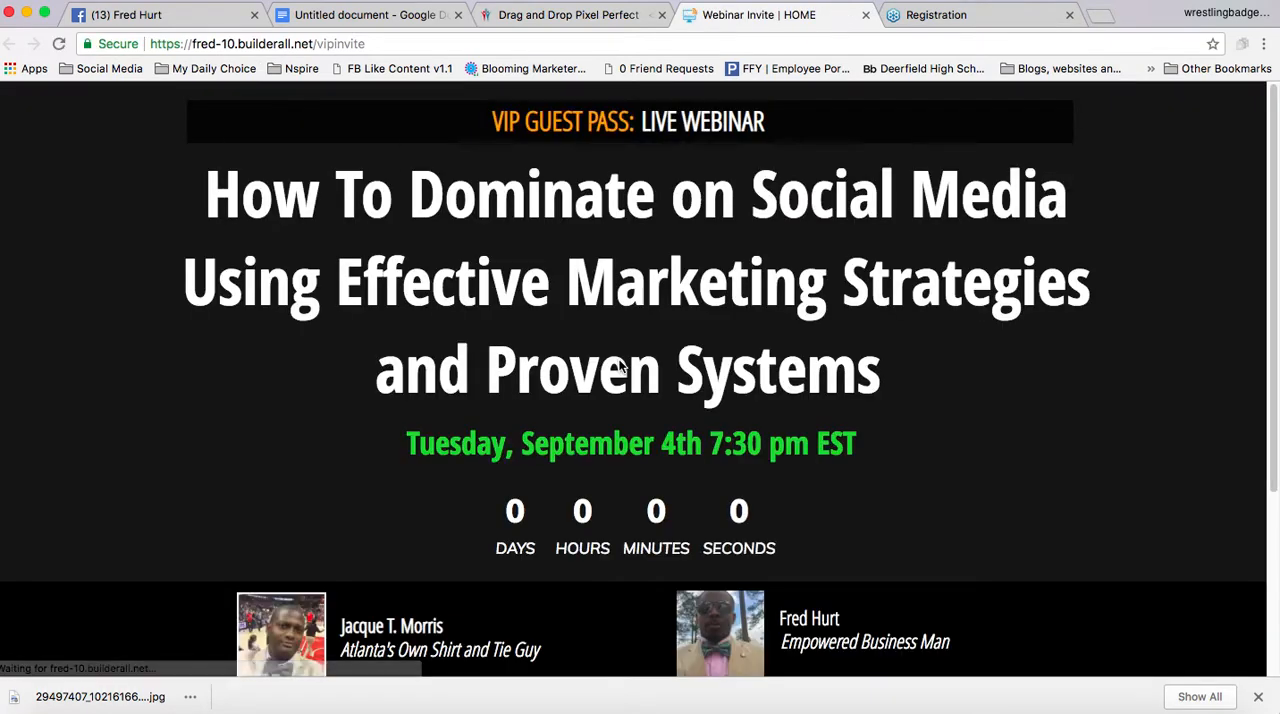
scroll(620, 366, down, 5)
scroll(620, 369, up, 2)
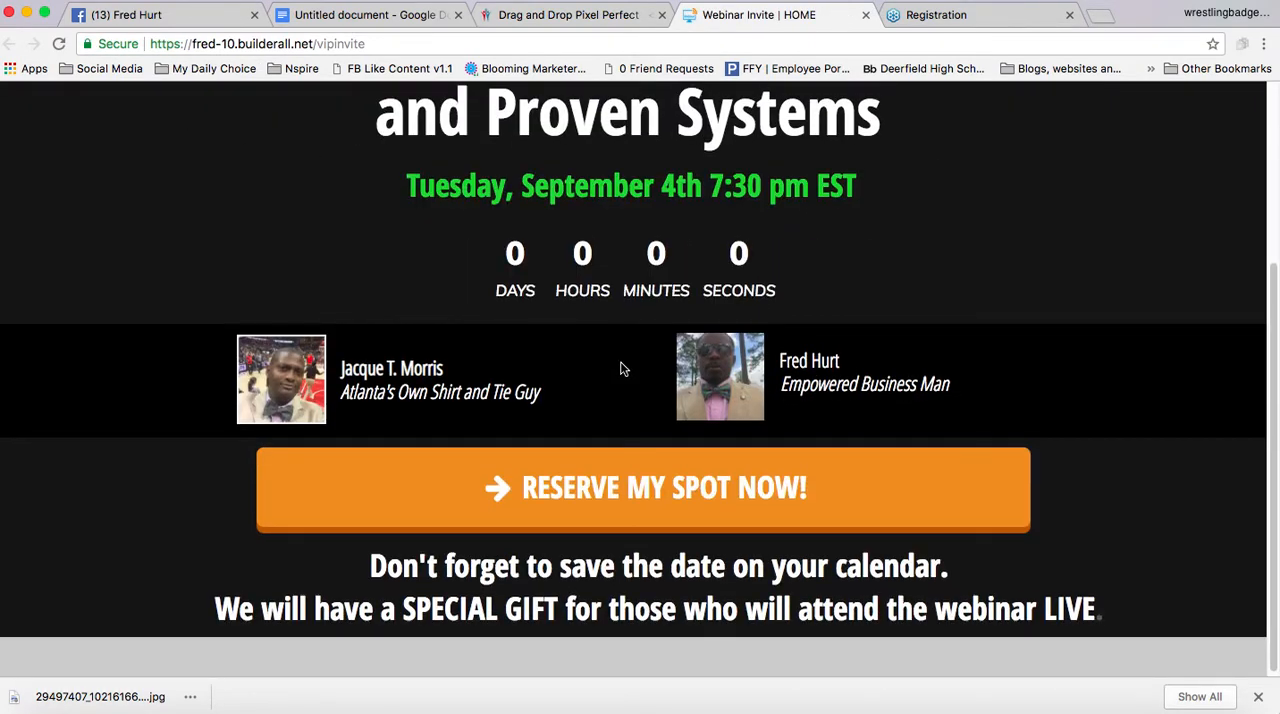